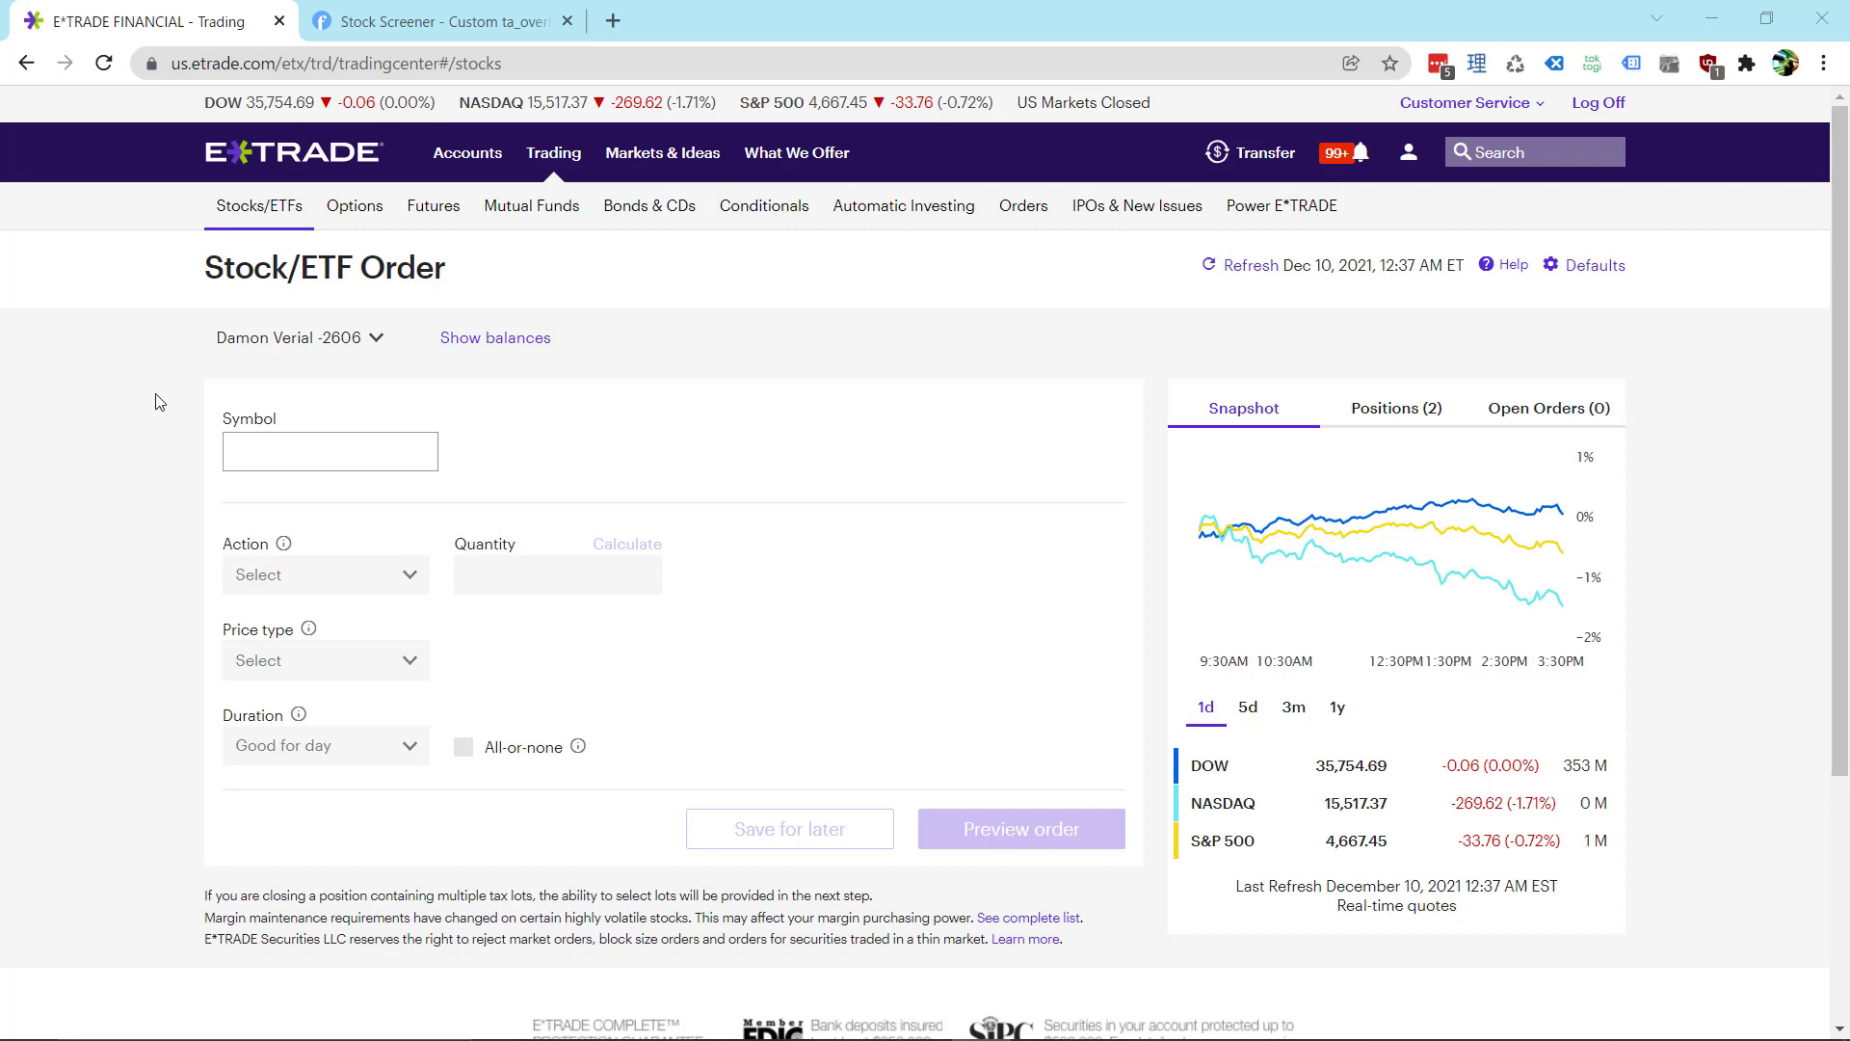
- Load the AAPL quote into the stock order form
left_click(356, 461)
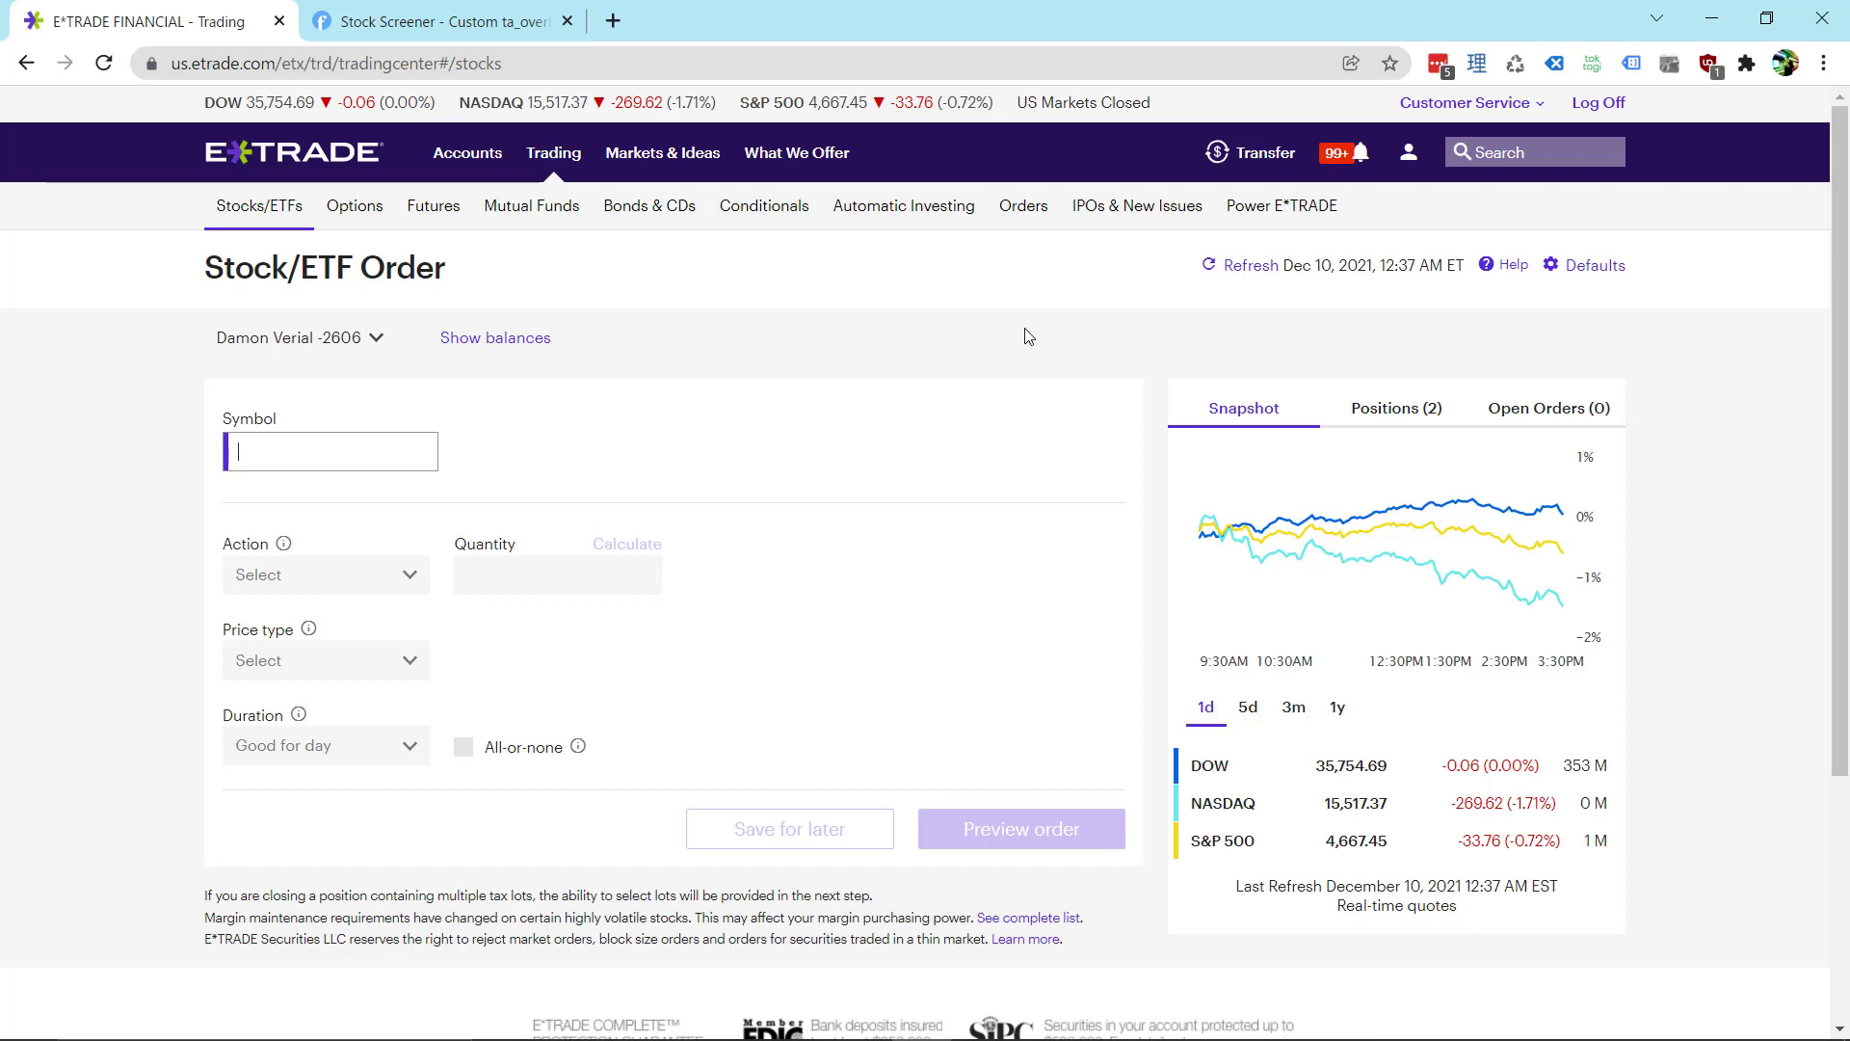
type("aapl")
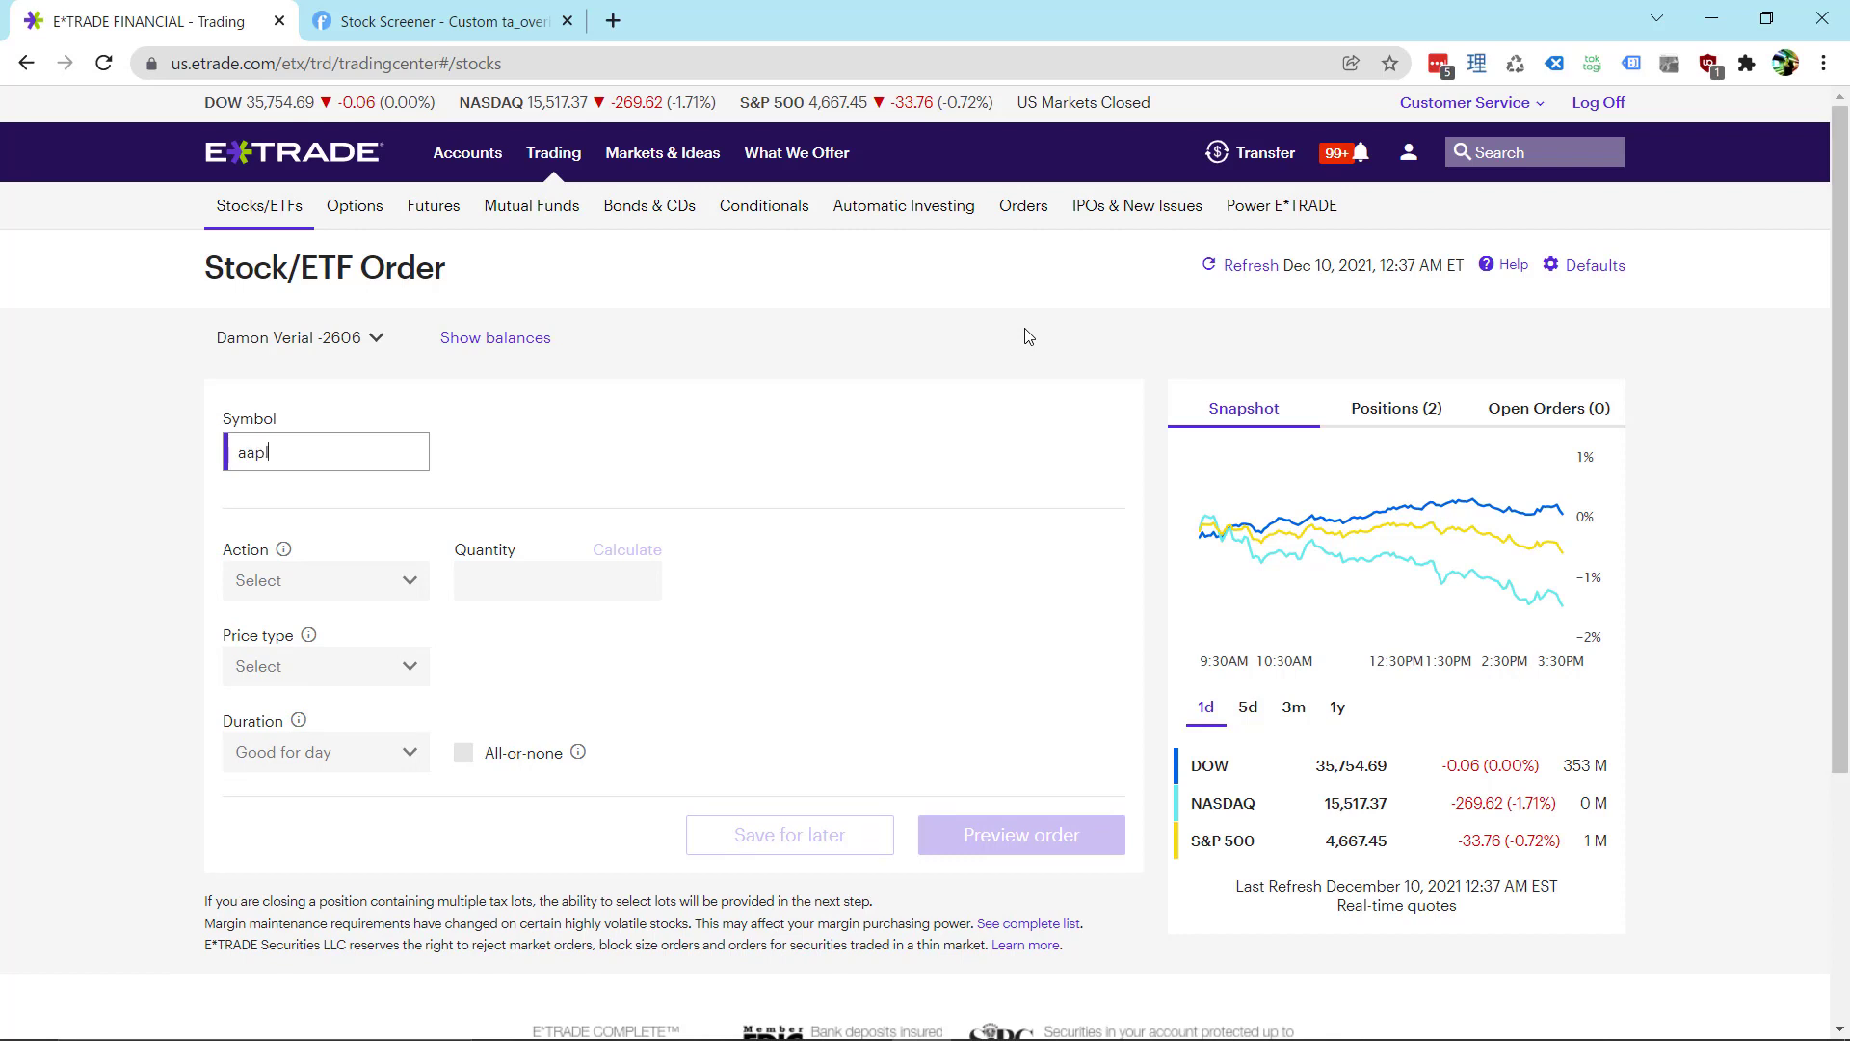
key("Return")
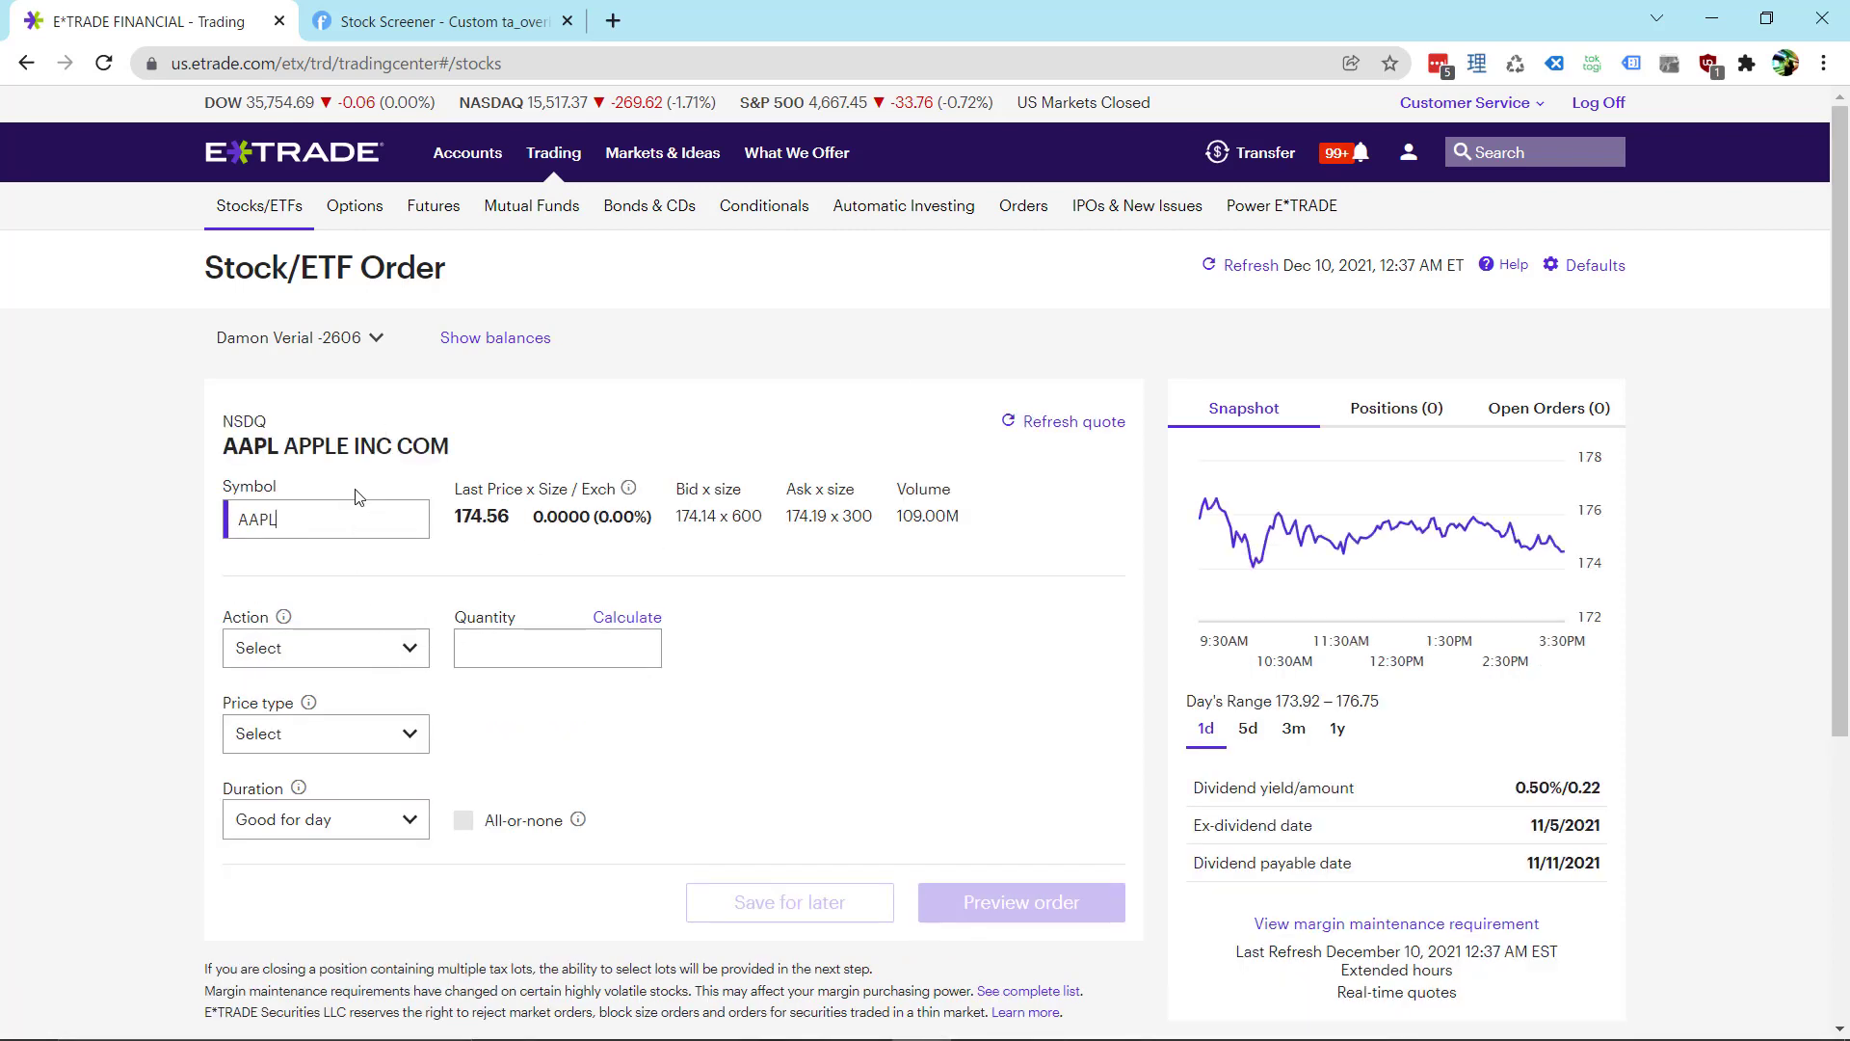
- Examine AAPL's last price and compare its bid and ask prices and sizes
double_click(472, 514)
double_click(696, 516)
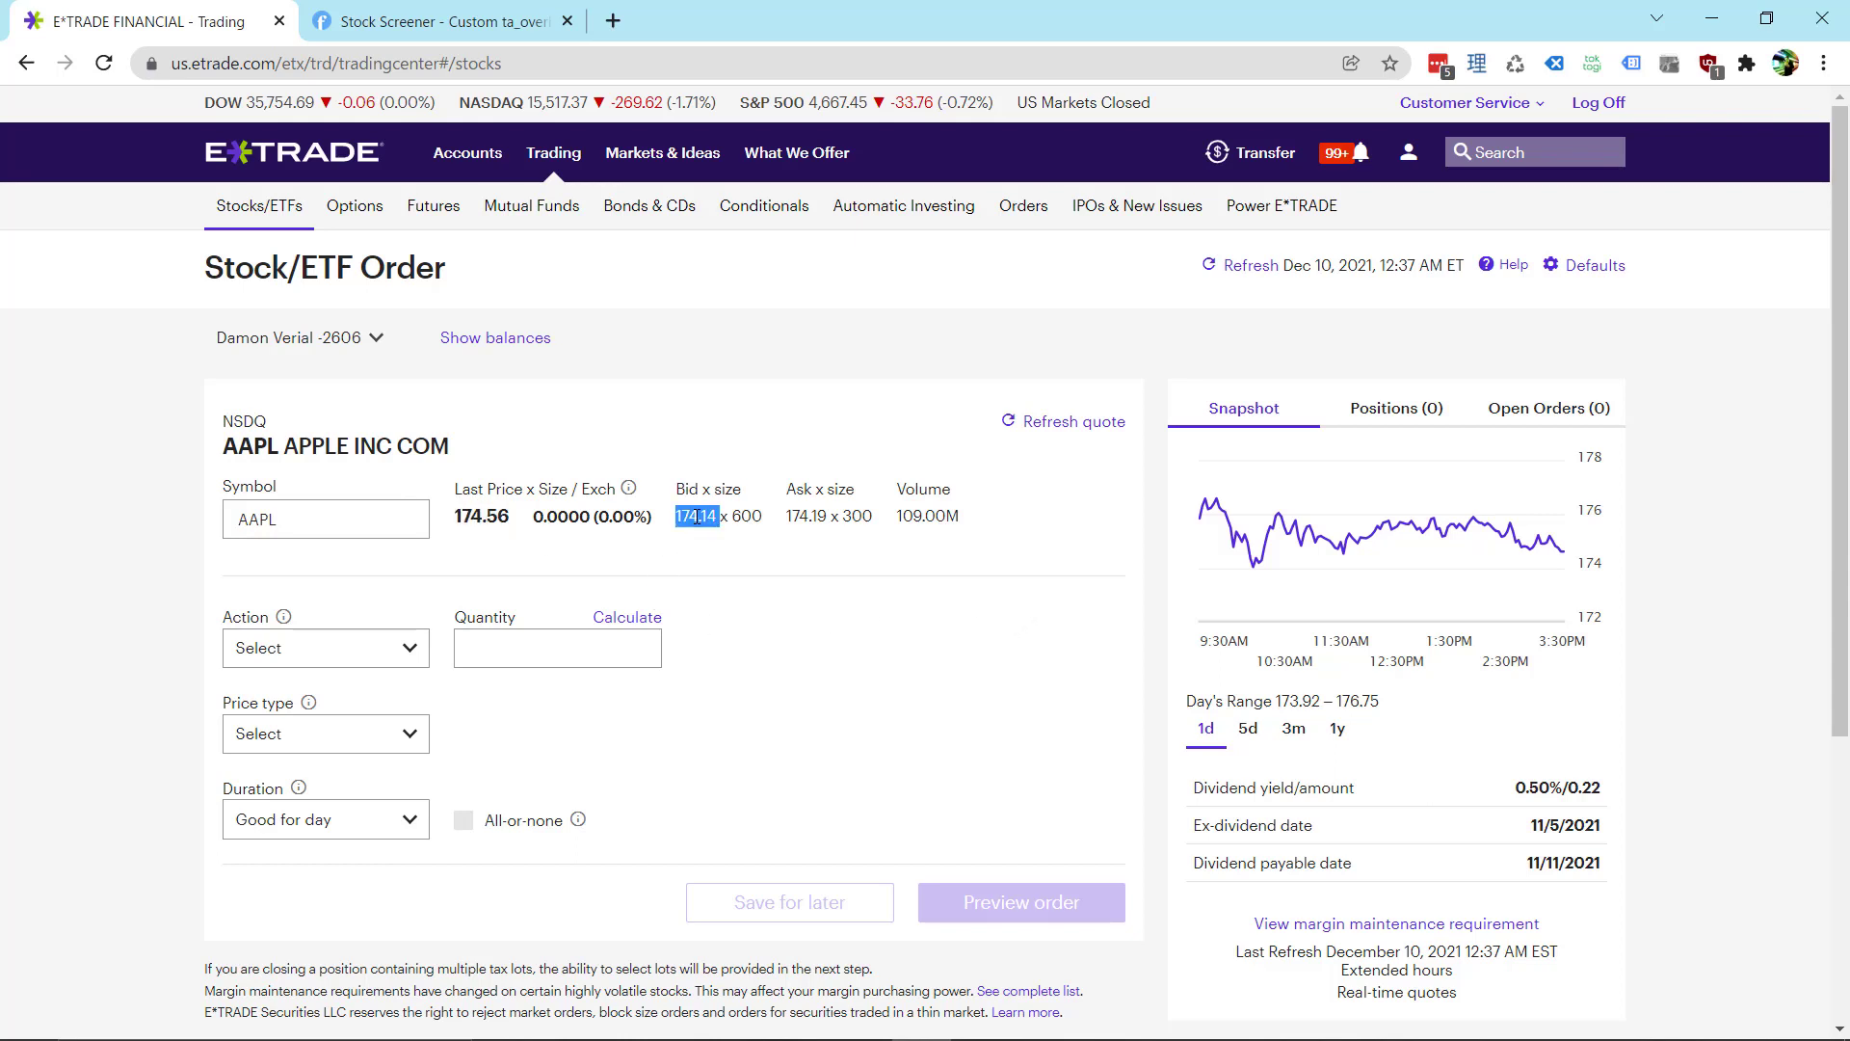
double_click(806, 514)
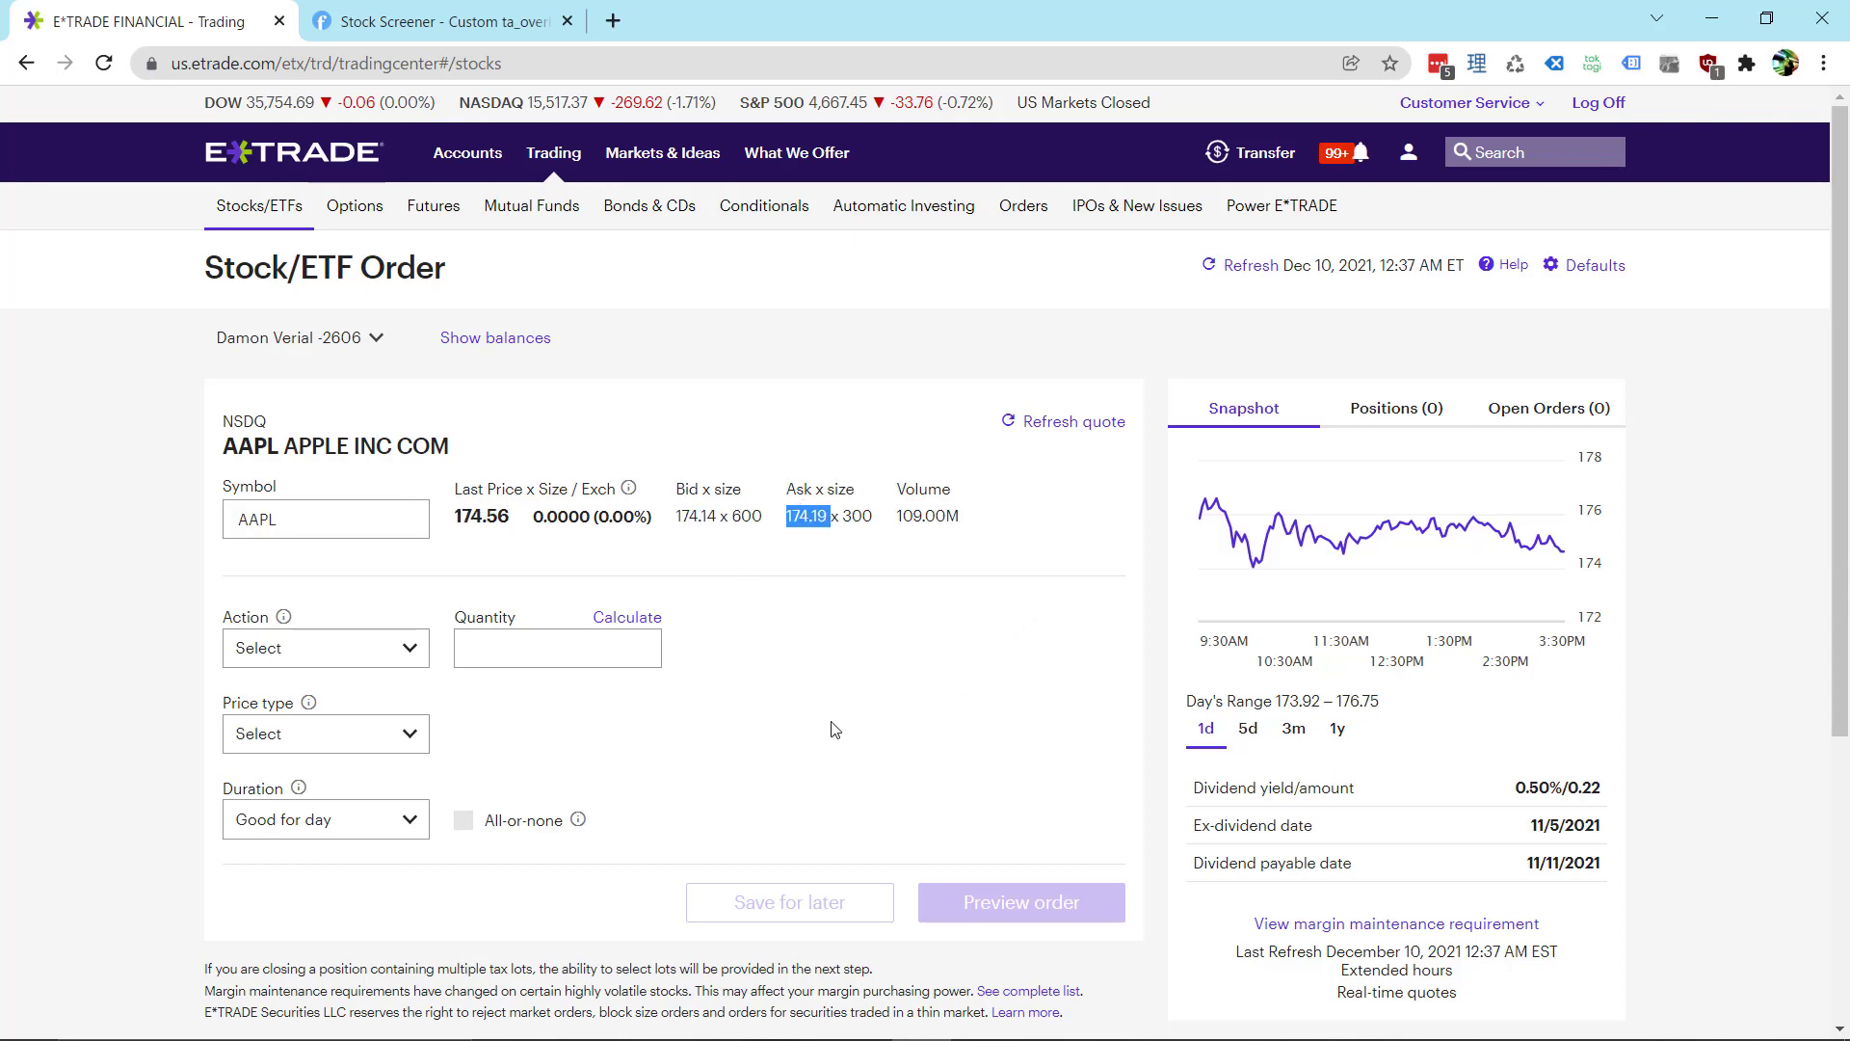
double_click(474, 520)
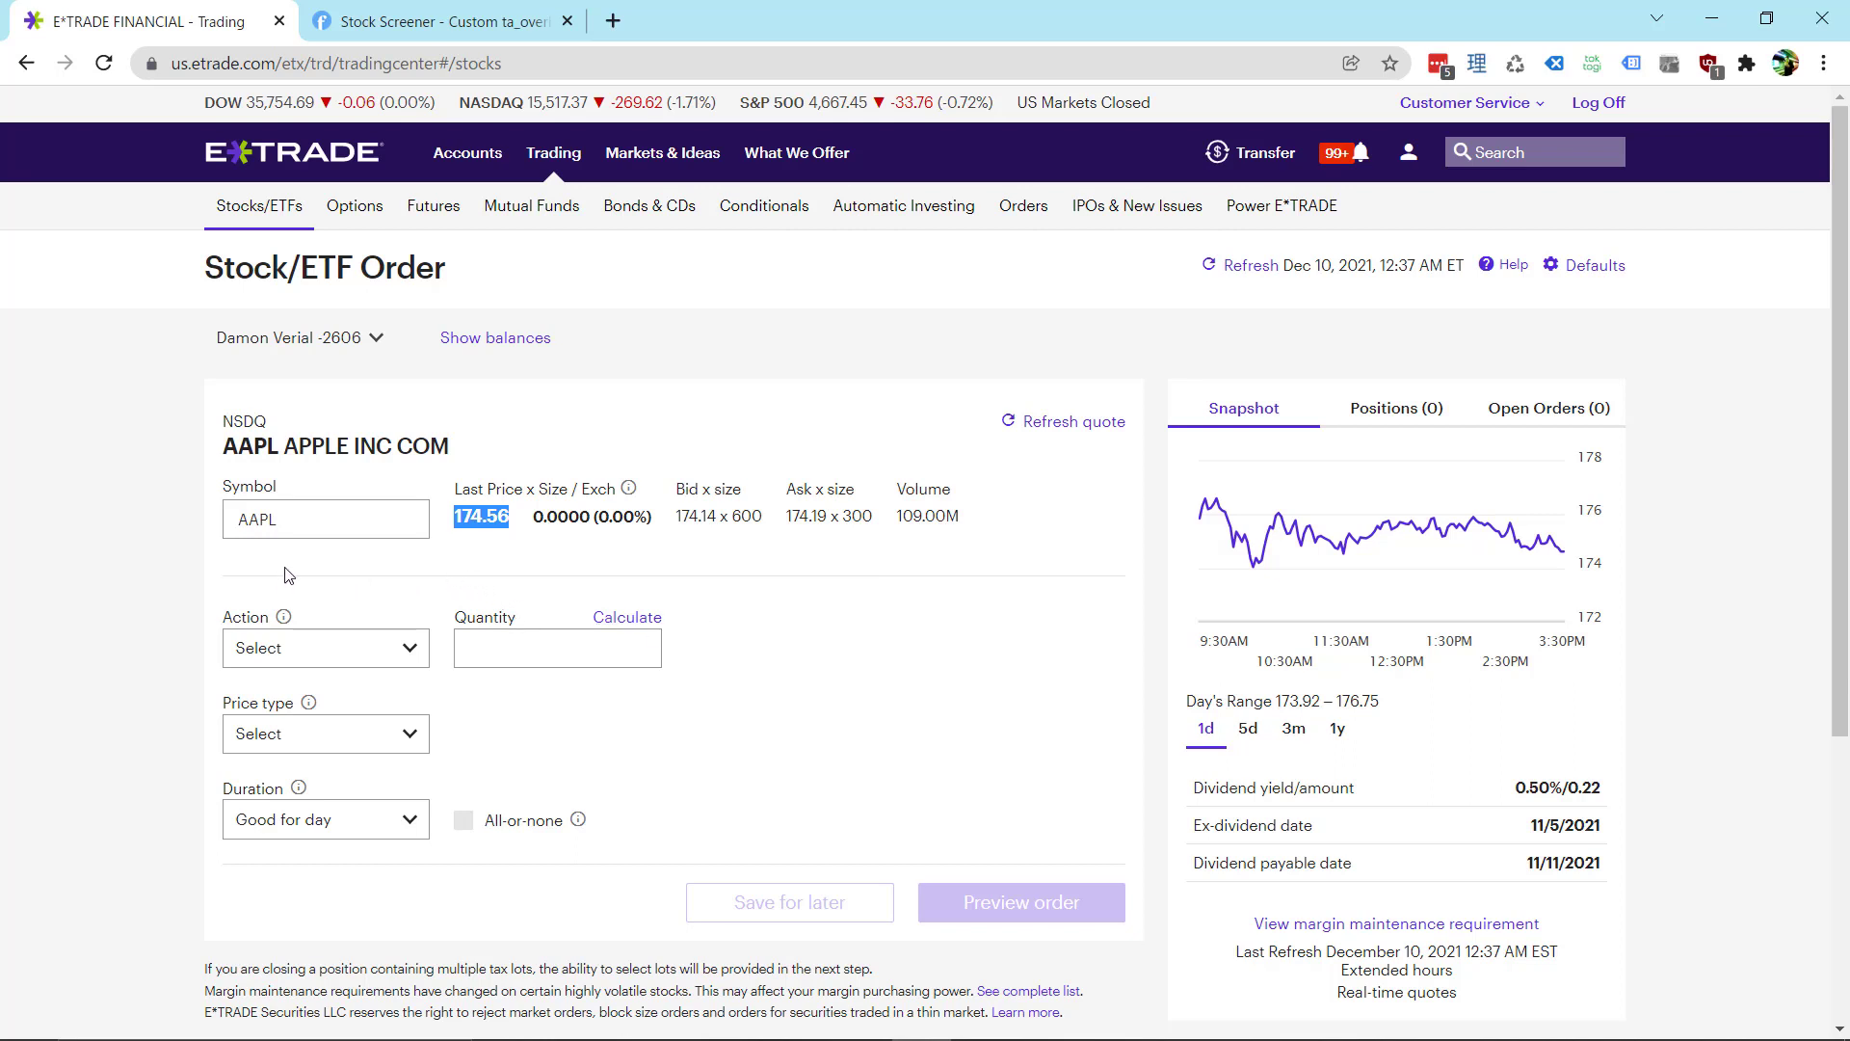
double_click(684, 517)
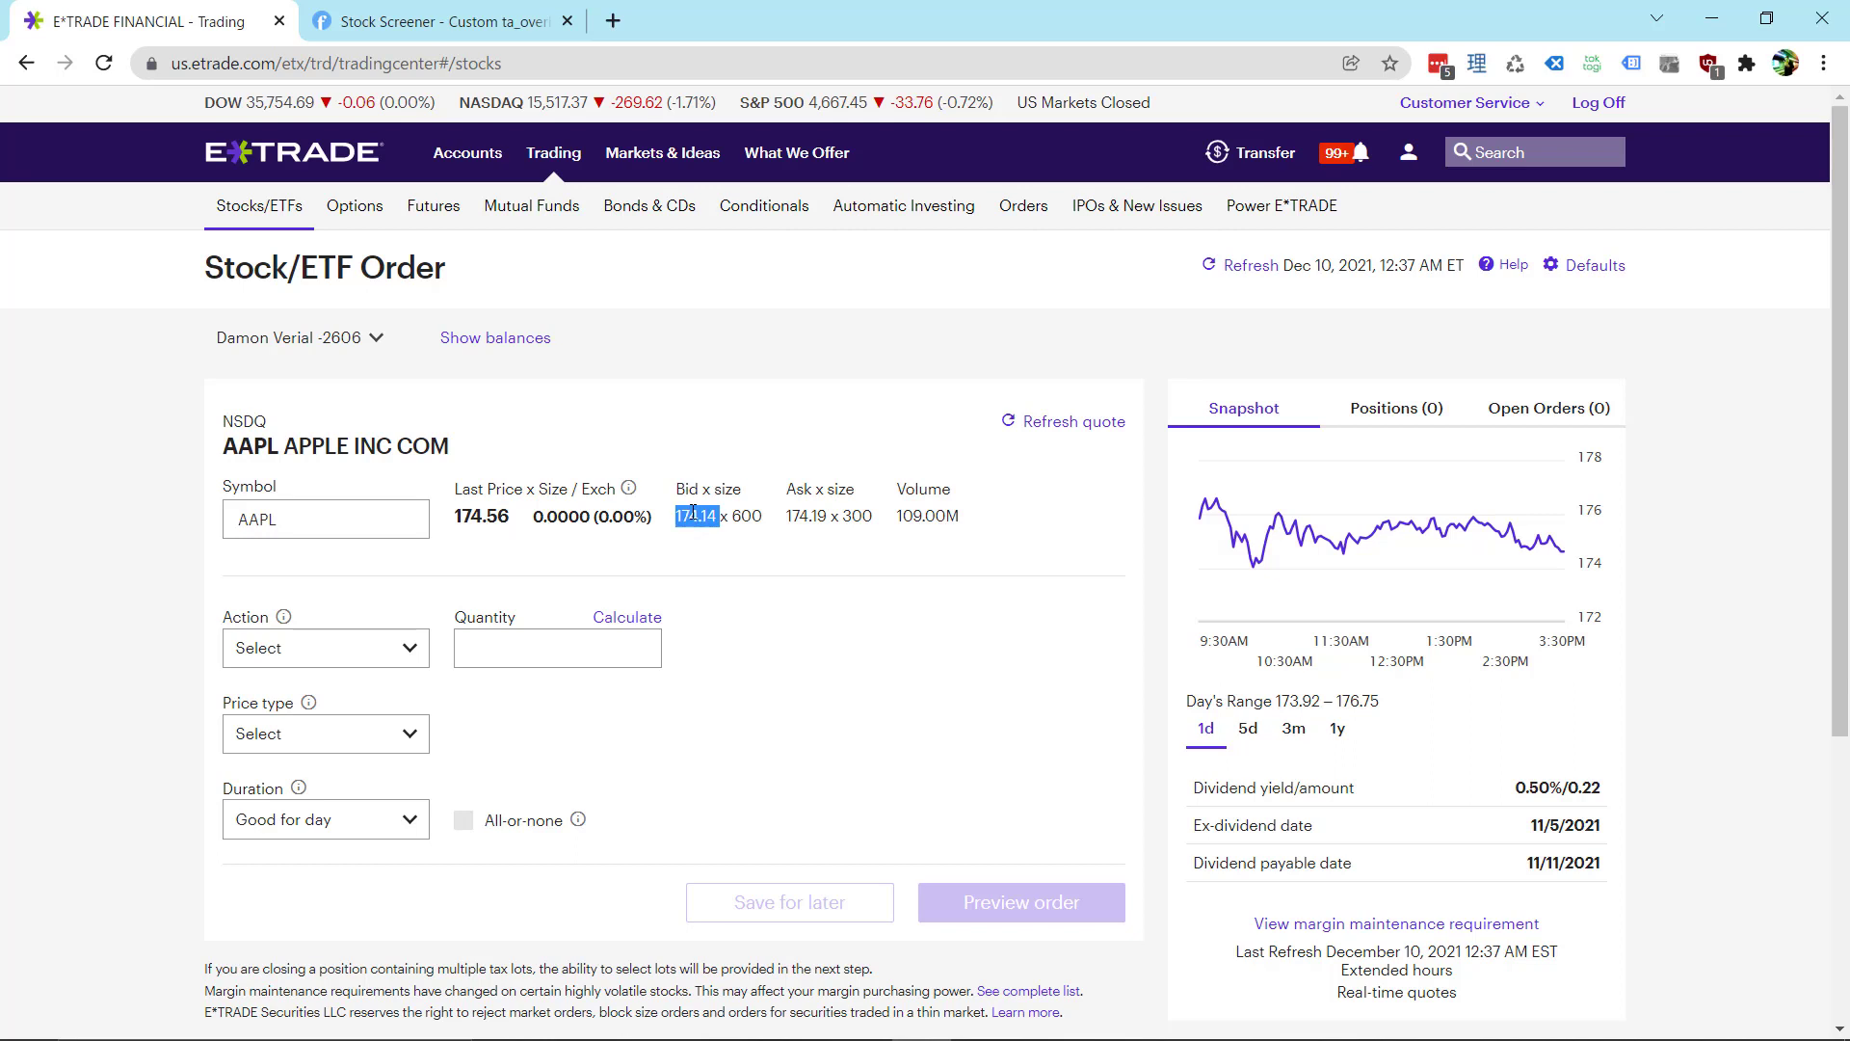
double_click(814, 519)
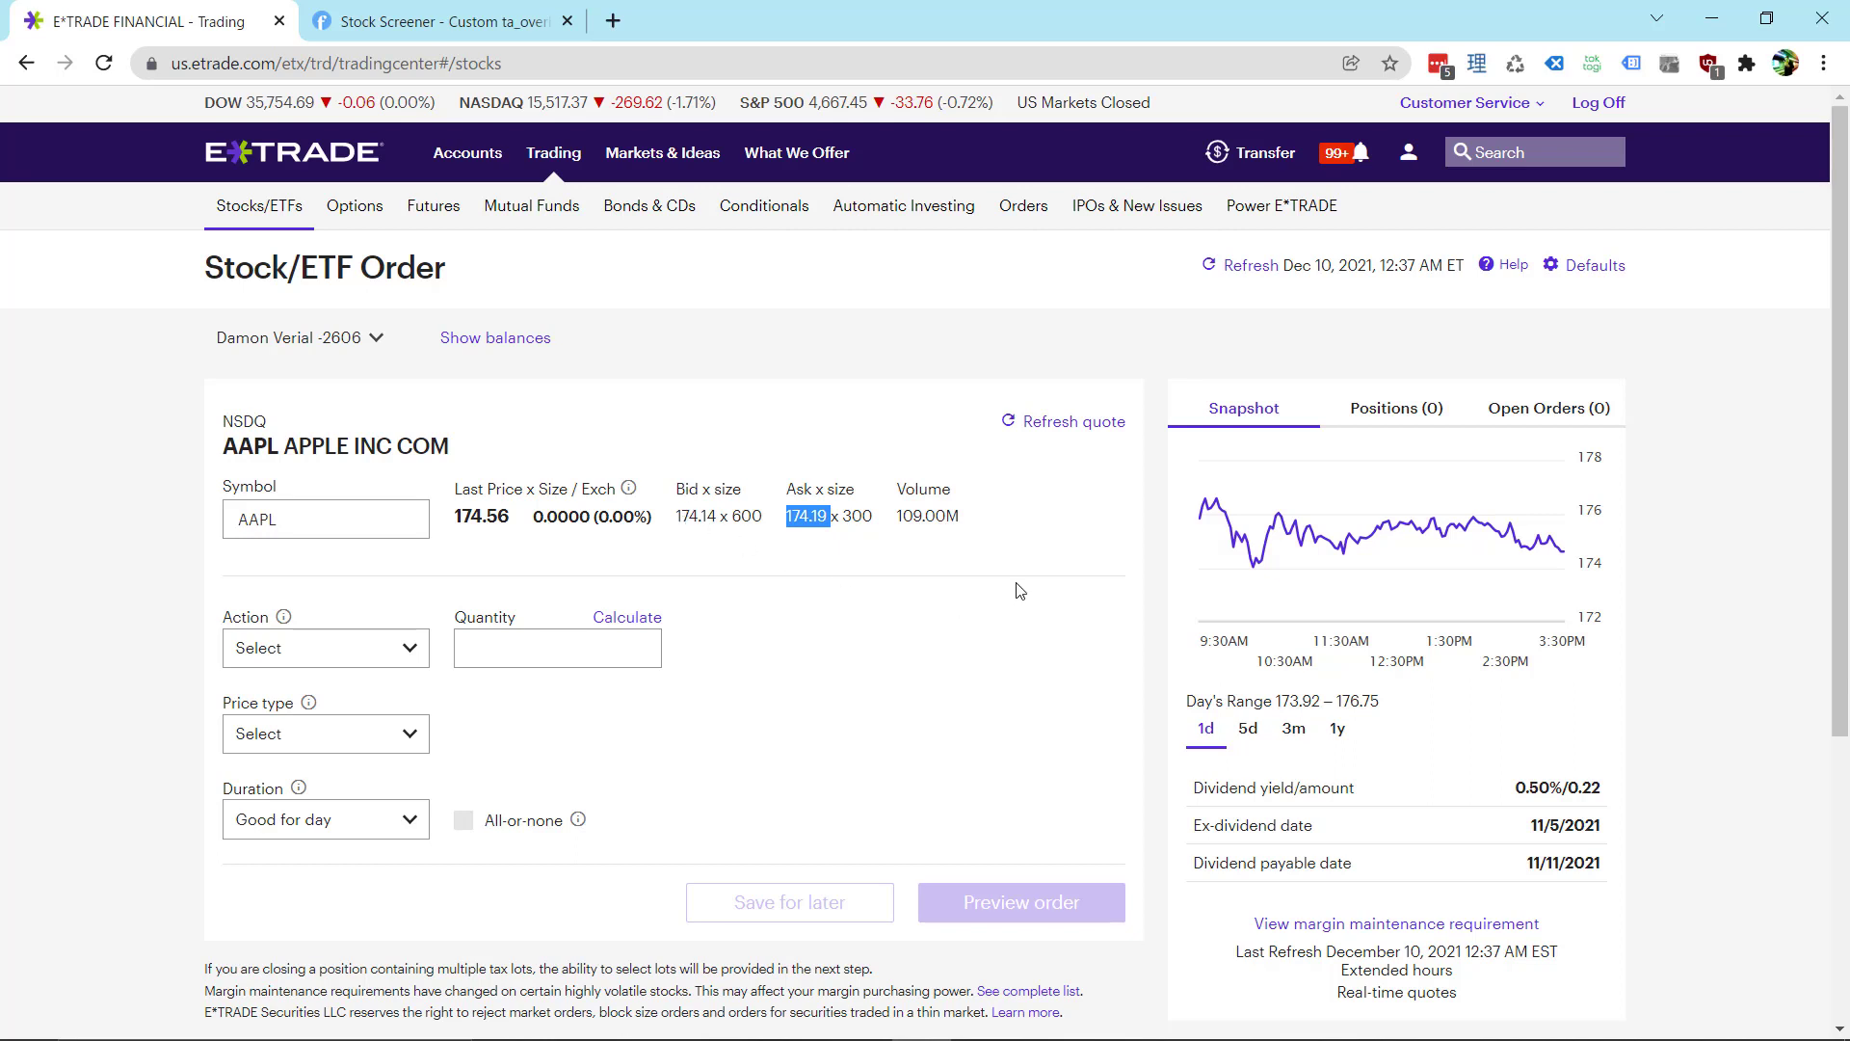
double_click(678, 518)
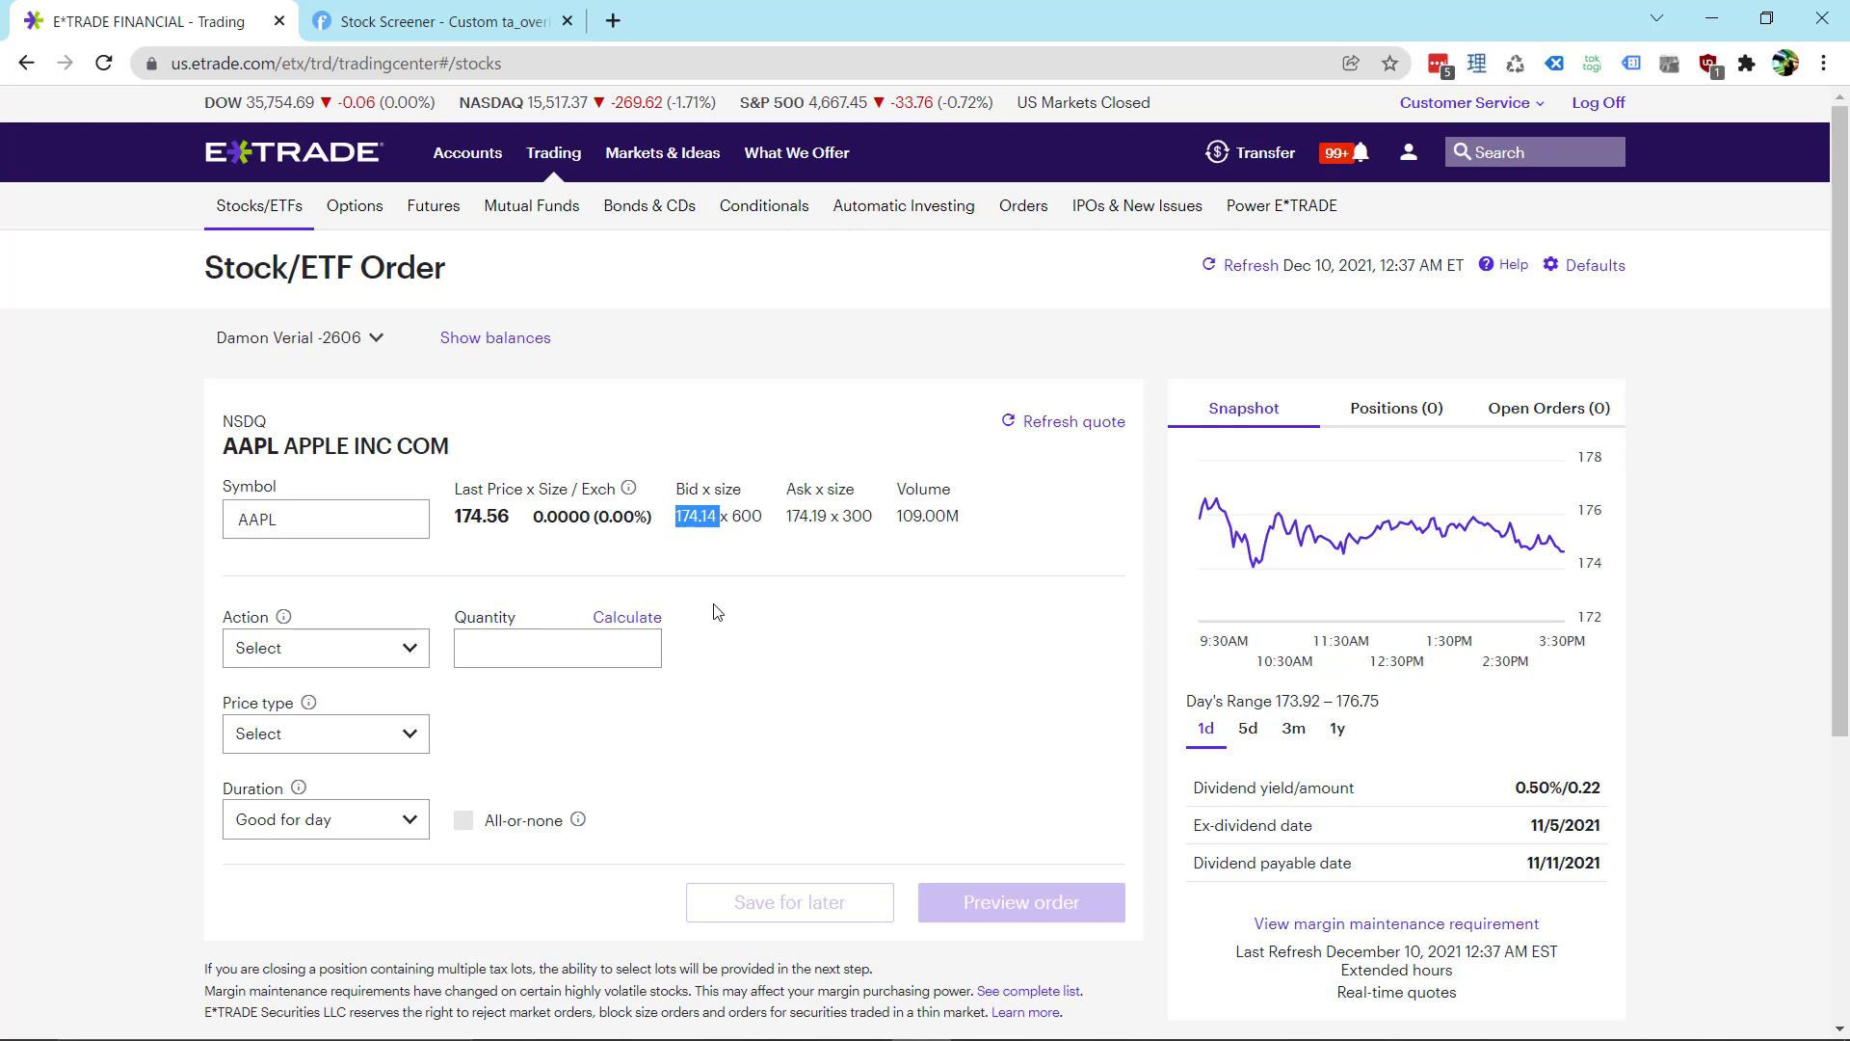
triple_click(810, 513)
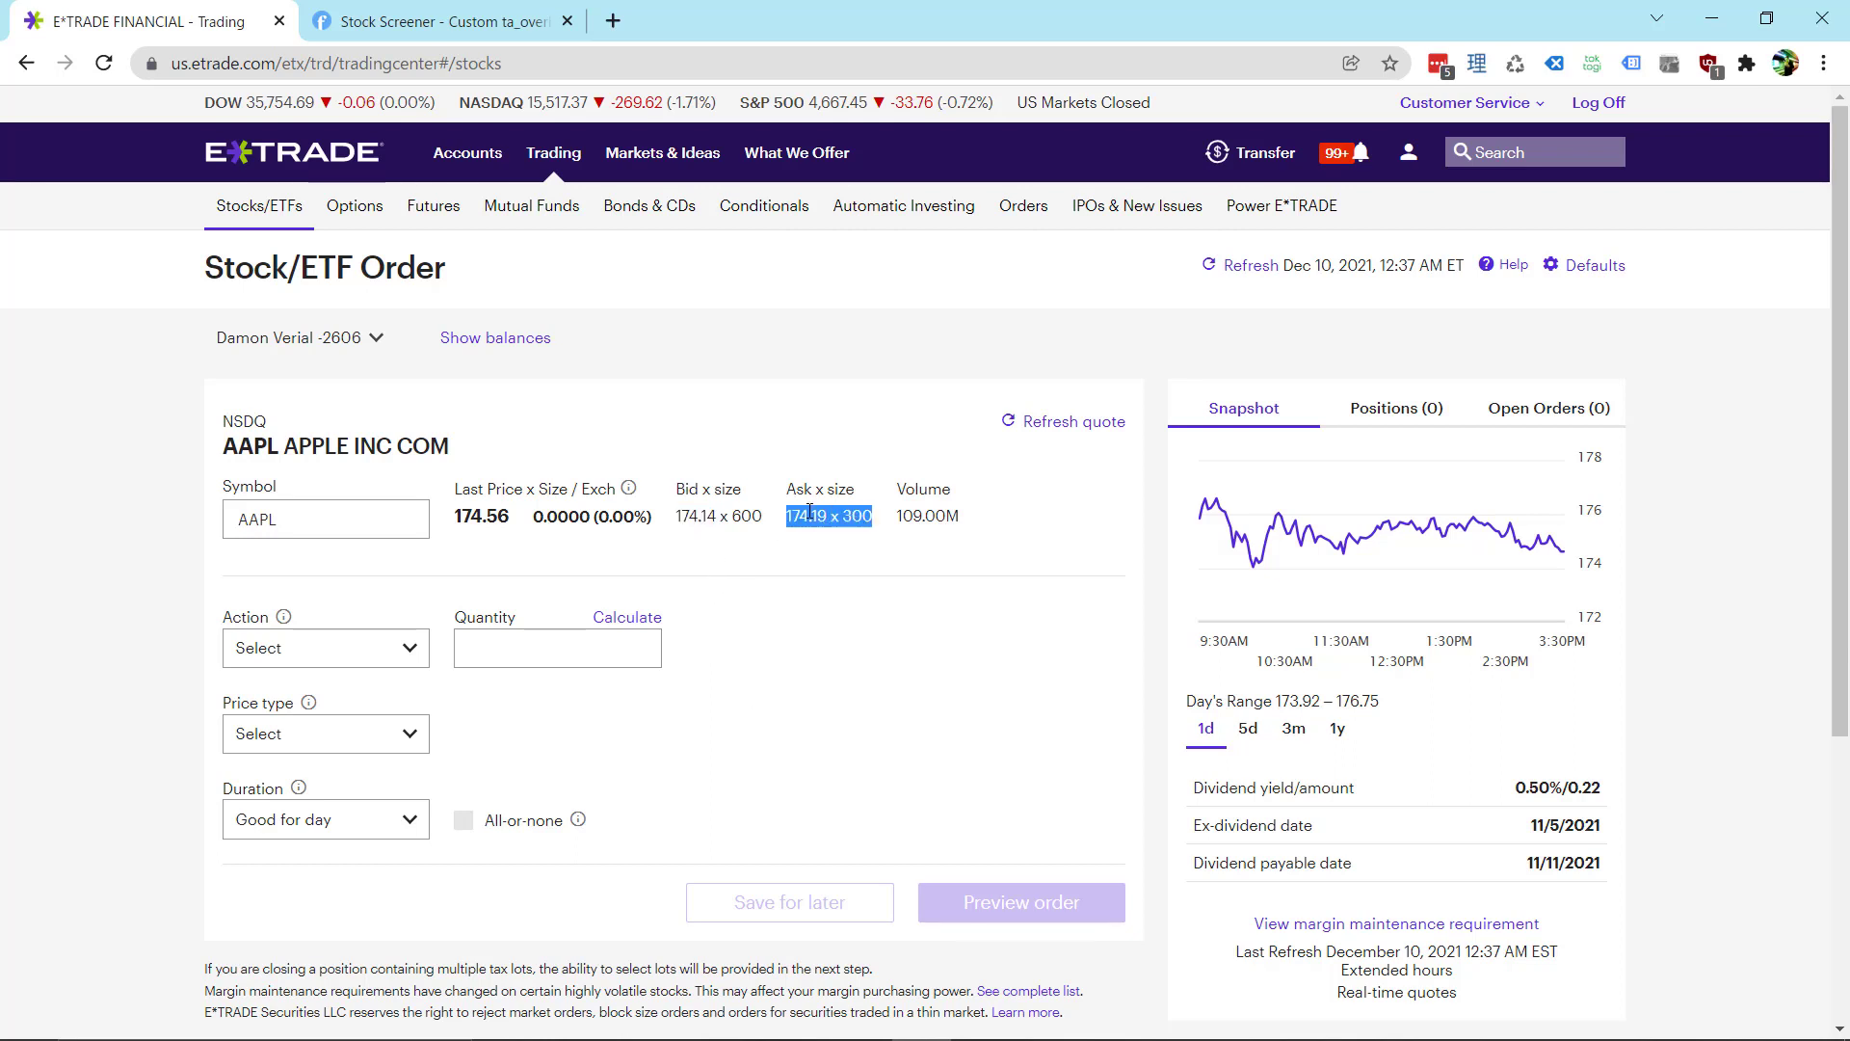
left_click(807, 561)
double_click(798, 507)
double_click(719, 521)
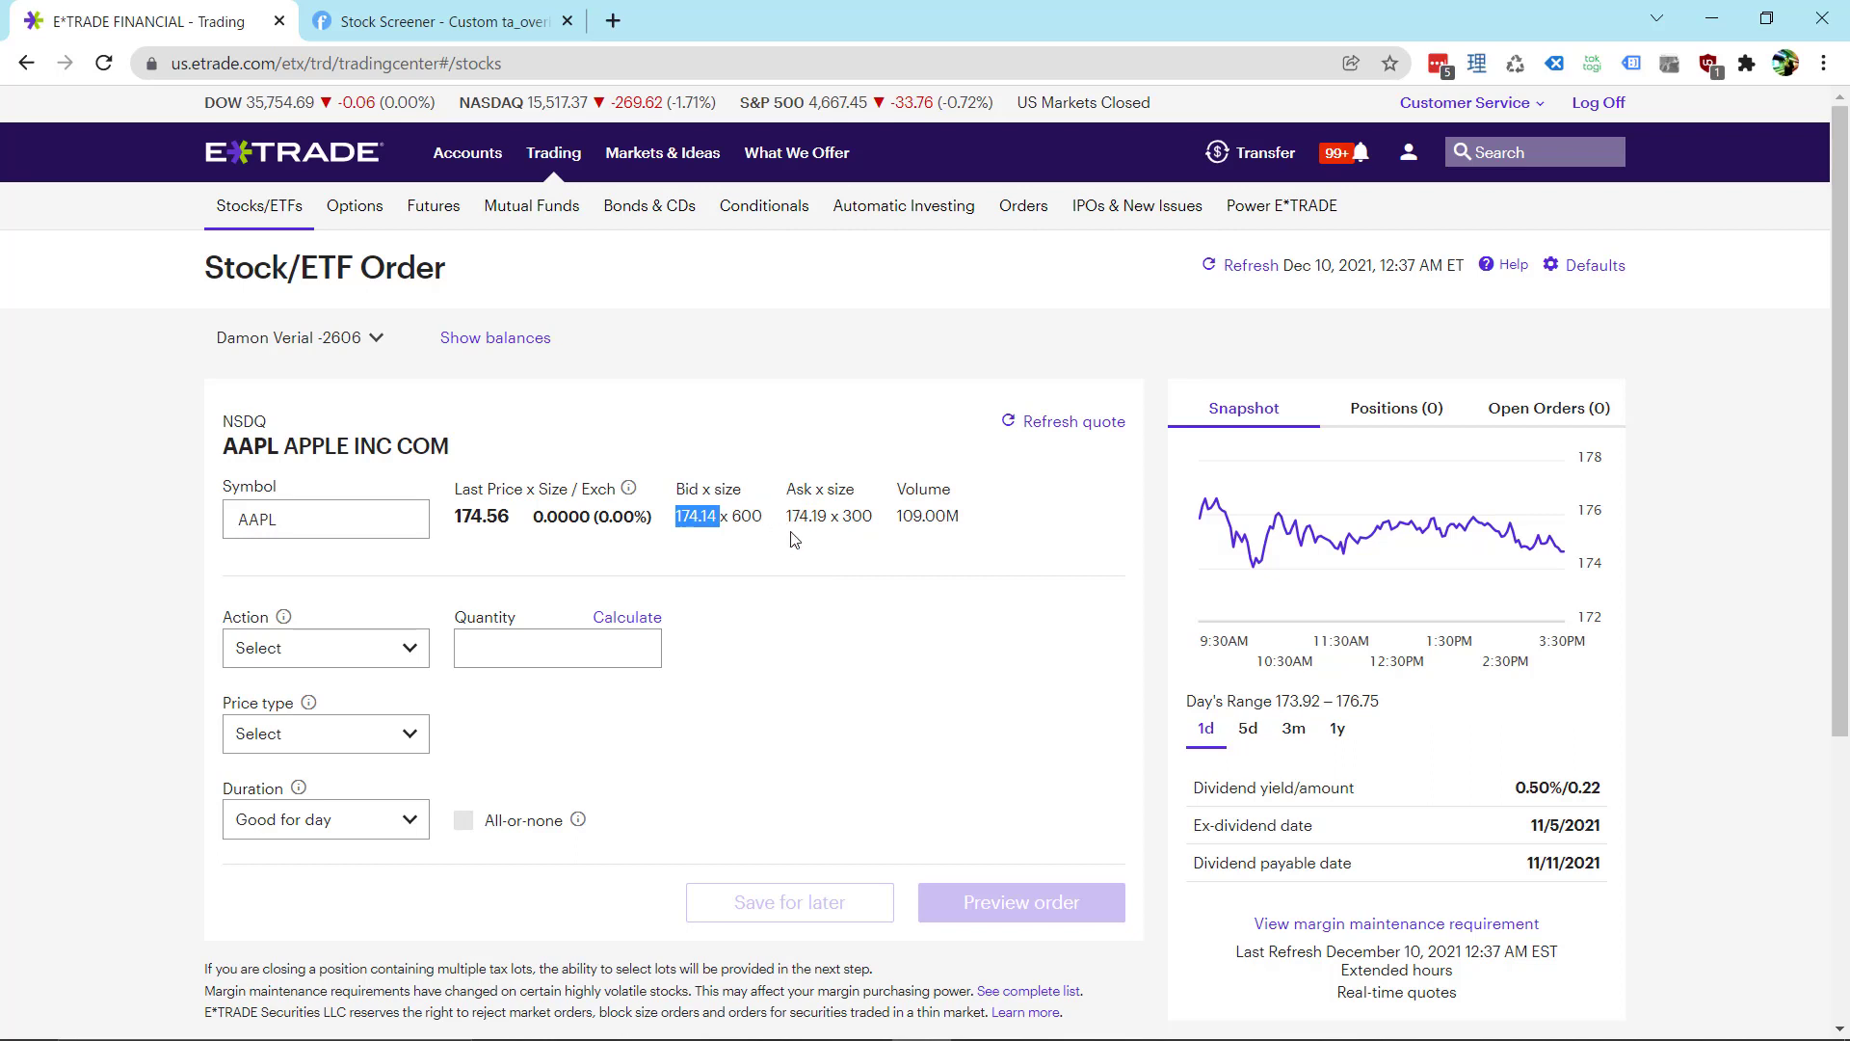
left_click(898, 529)
left_click_drag(872, 523, 677, 492)
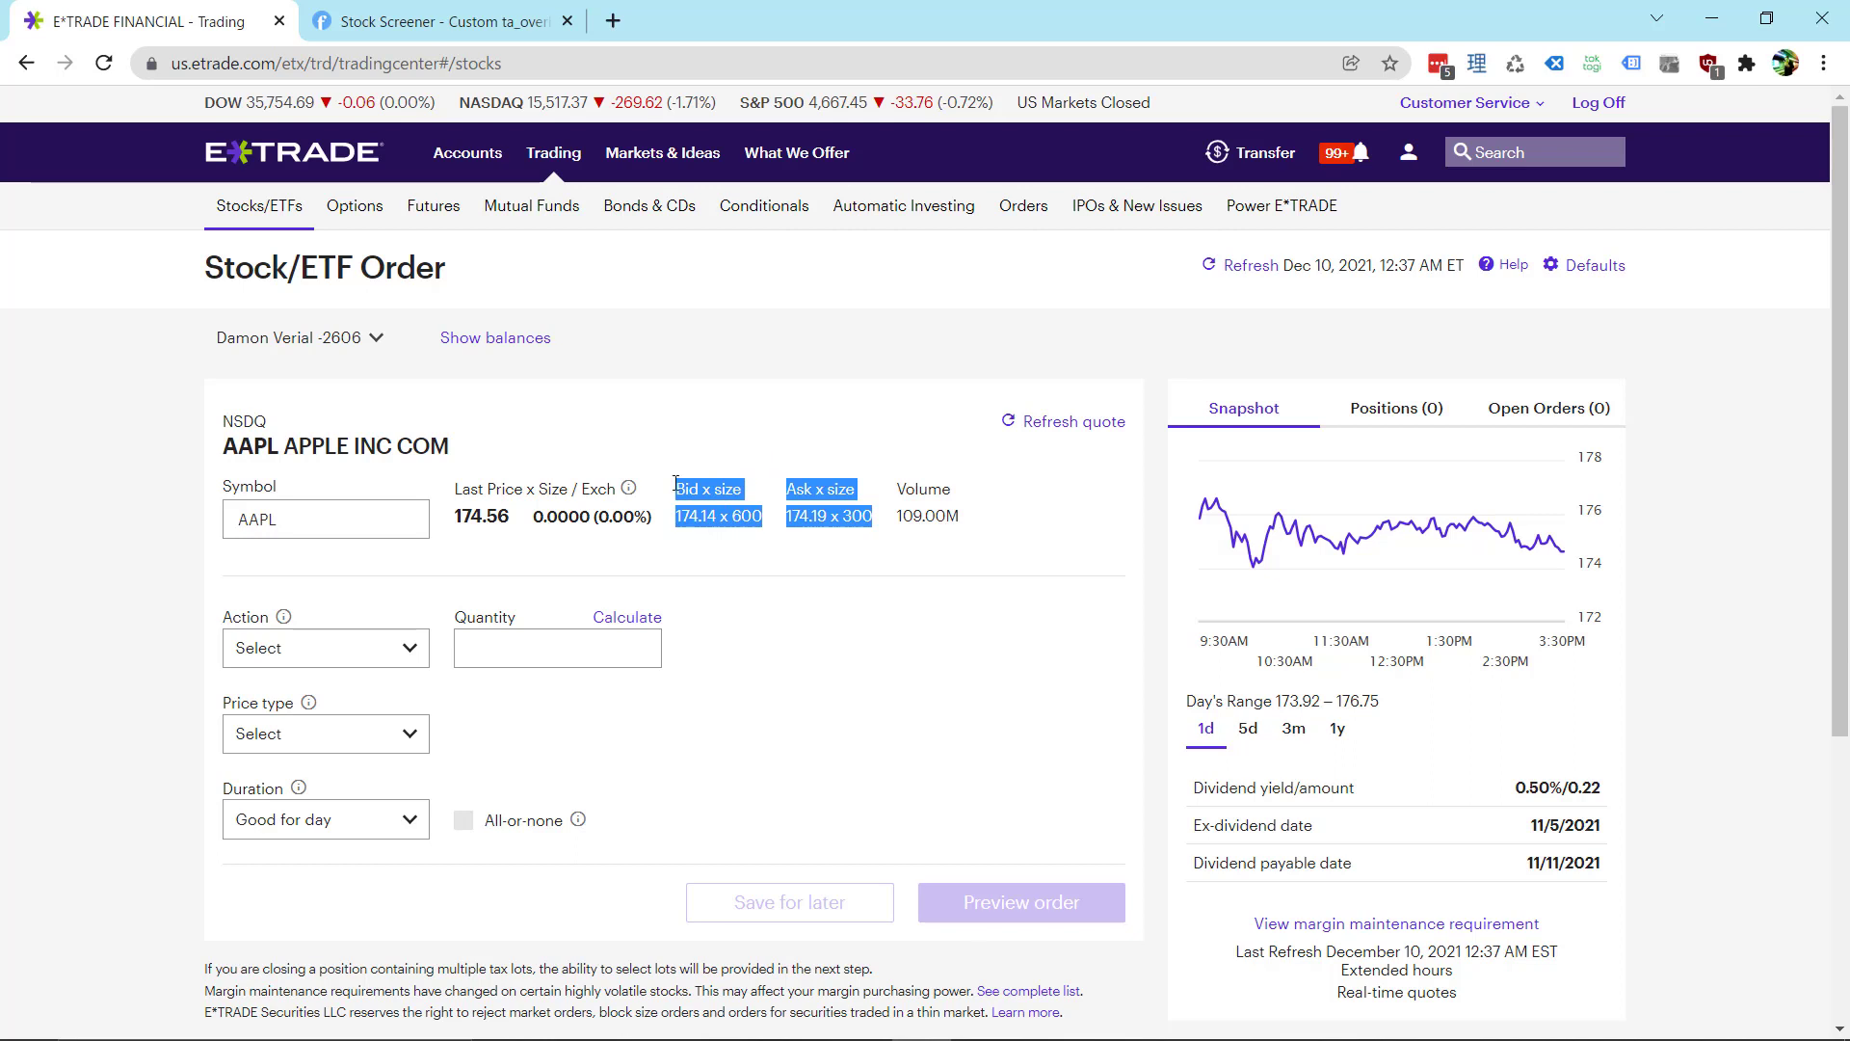
- Set up a Market order to buy 100 AAPL shares and check its estimated total cost
left_click(408, 653)
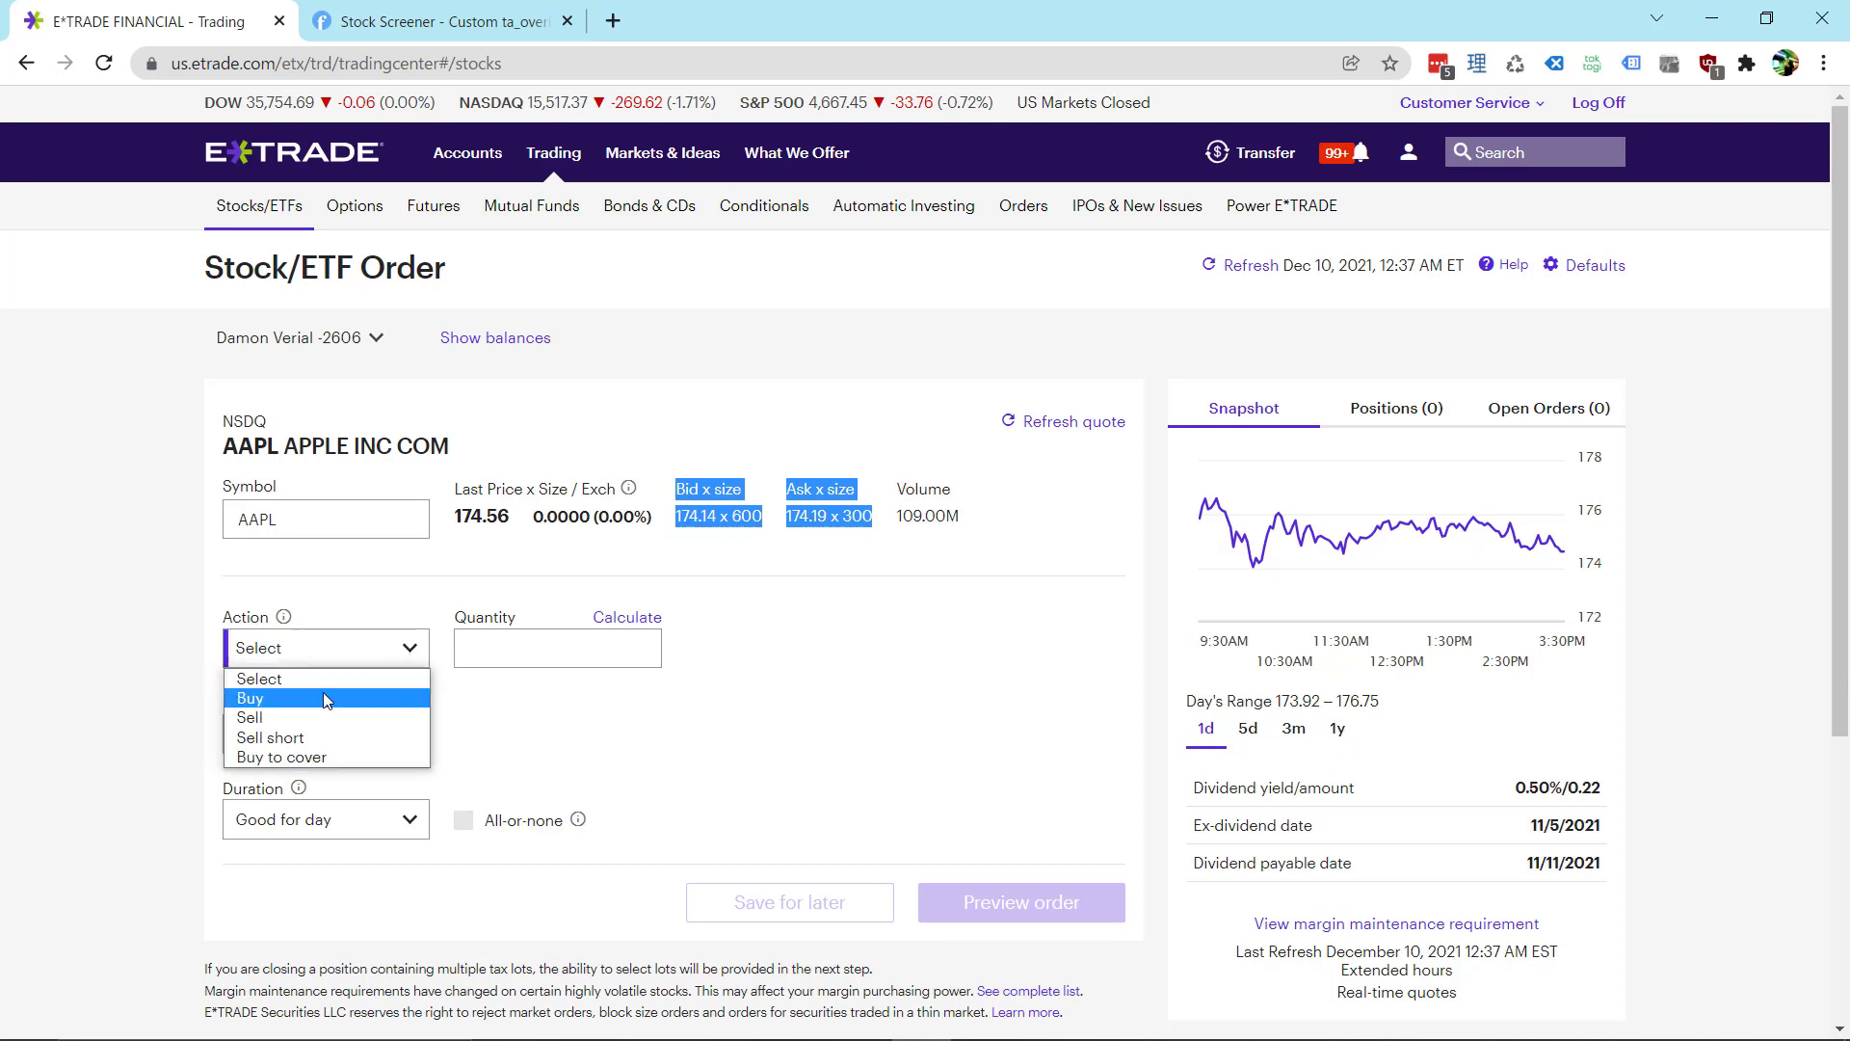
left_click(324, 696)
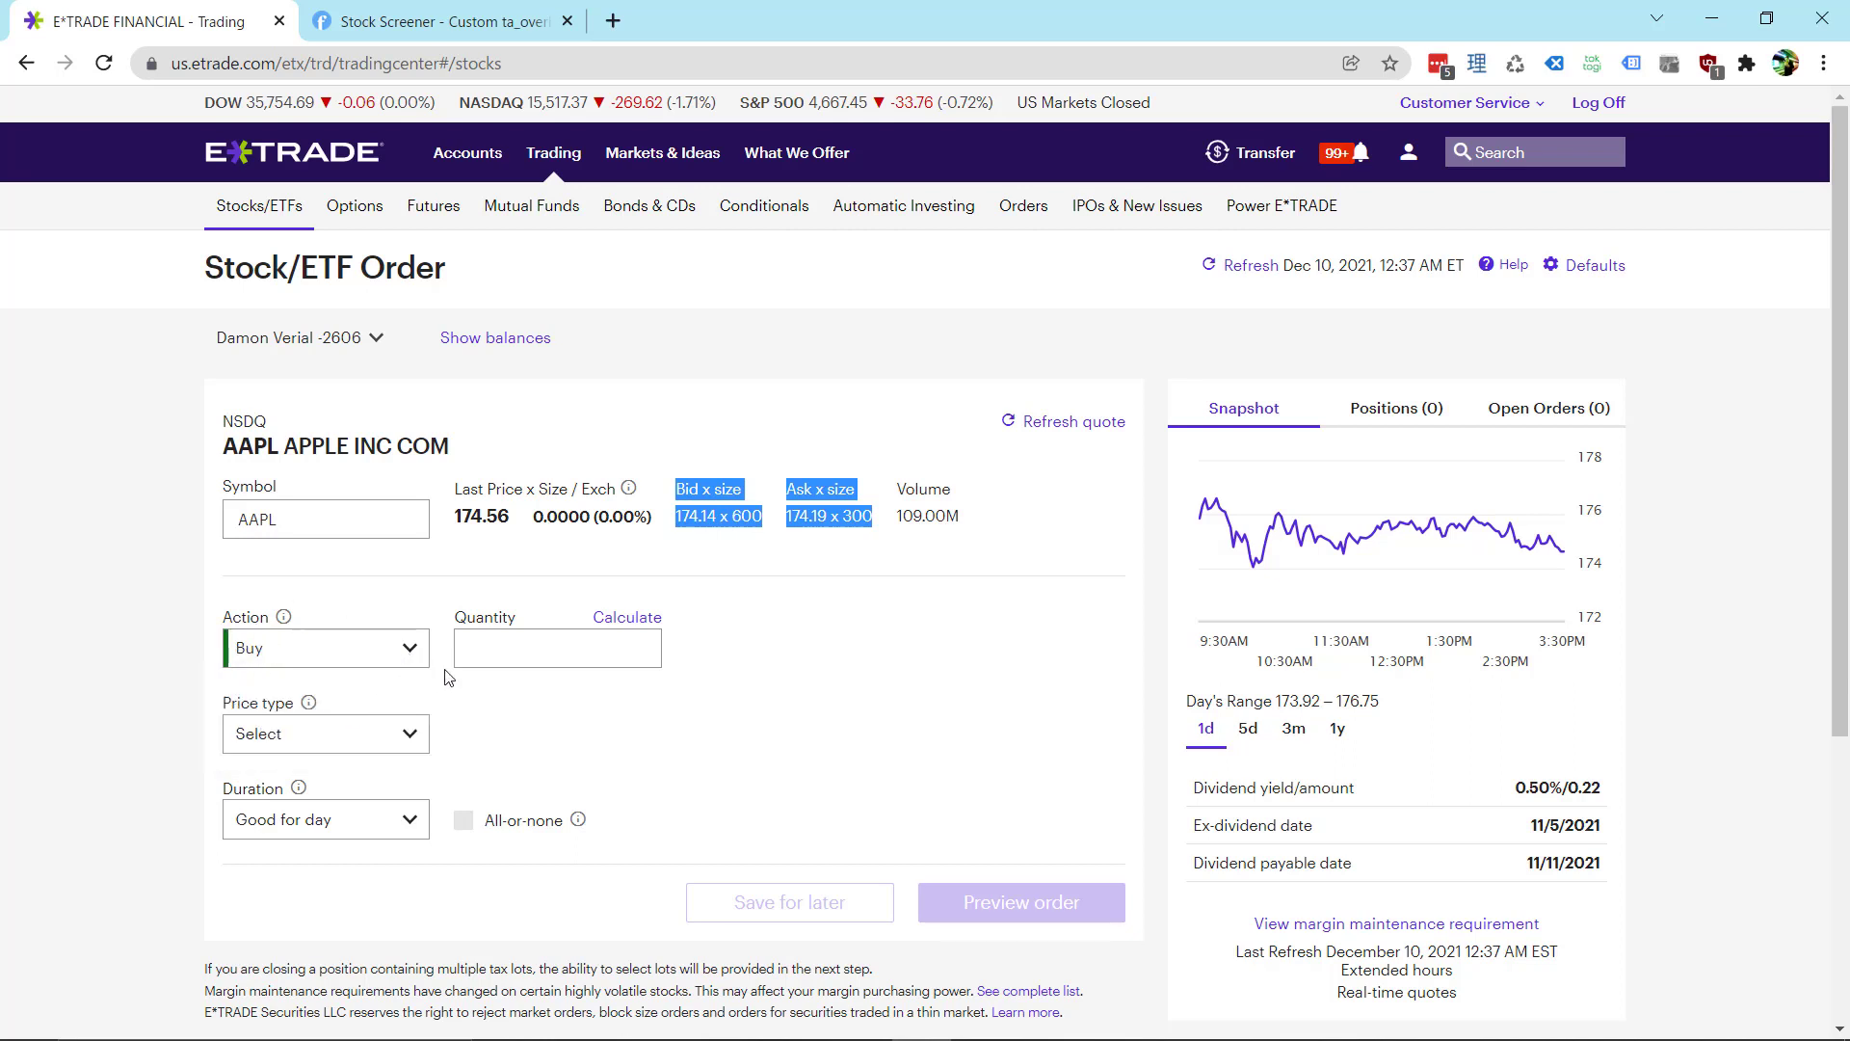
left_click(517, 648)
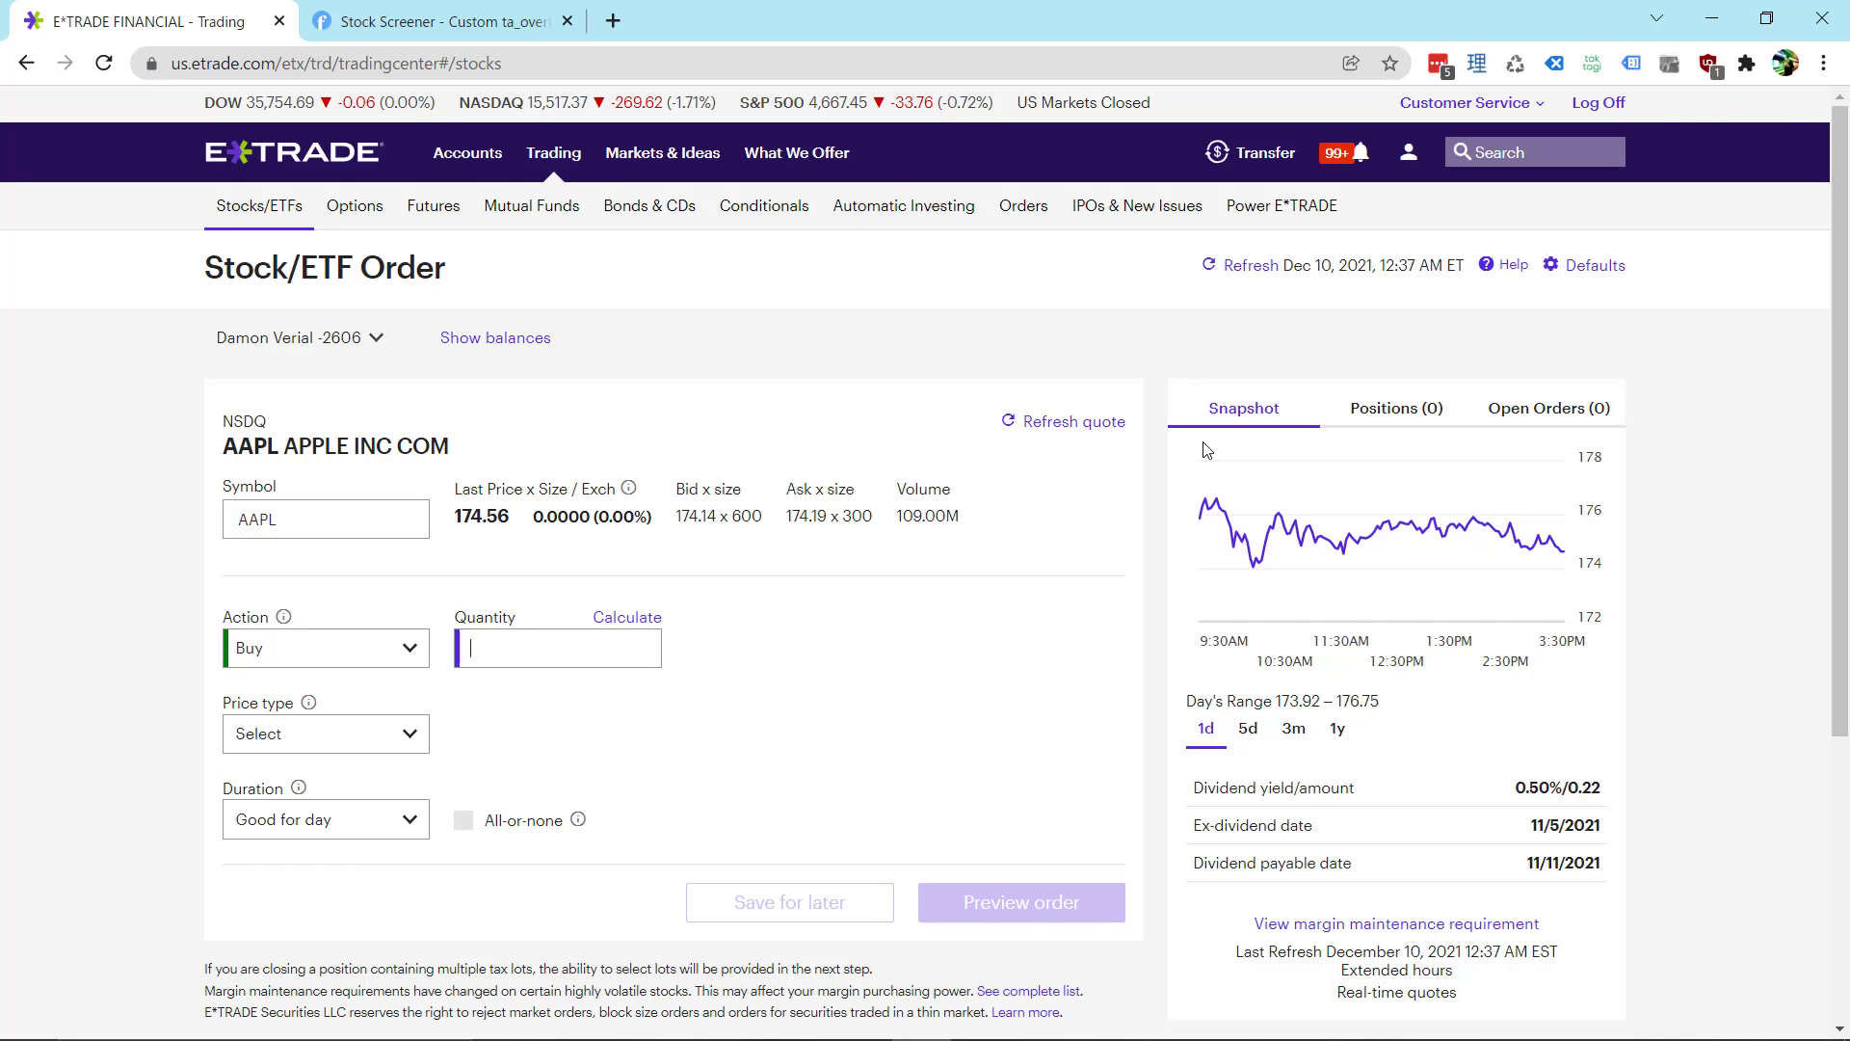
type("100")
left_click(383, 738)
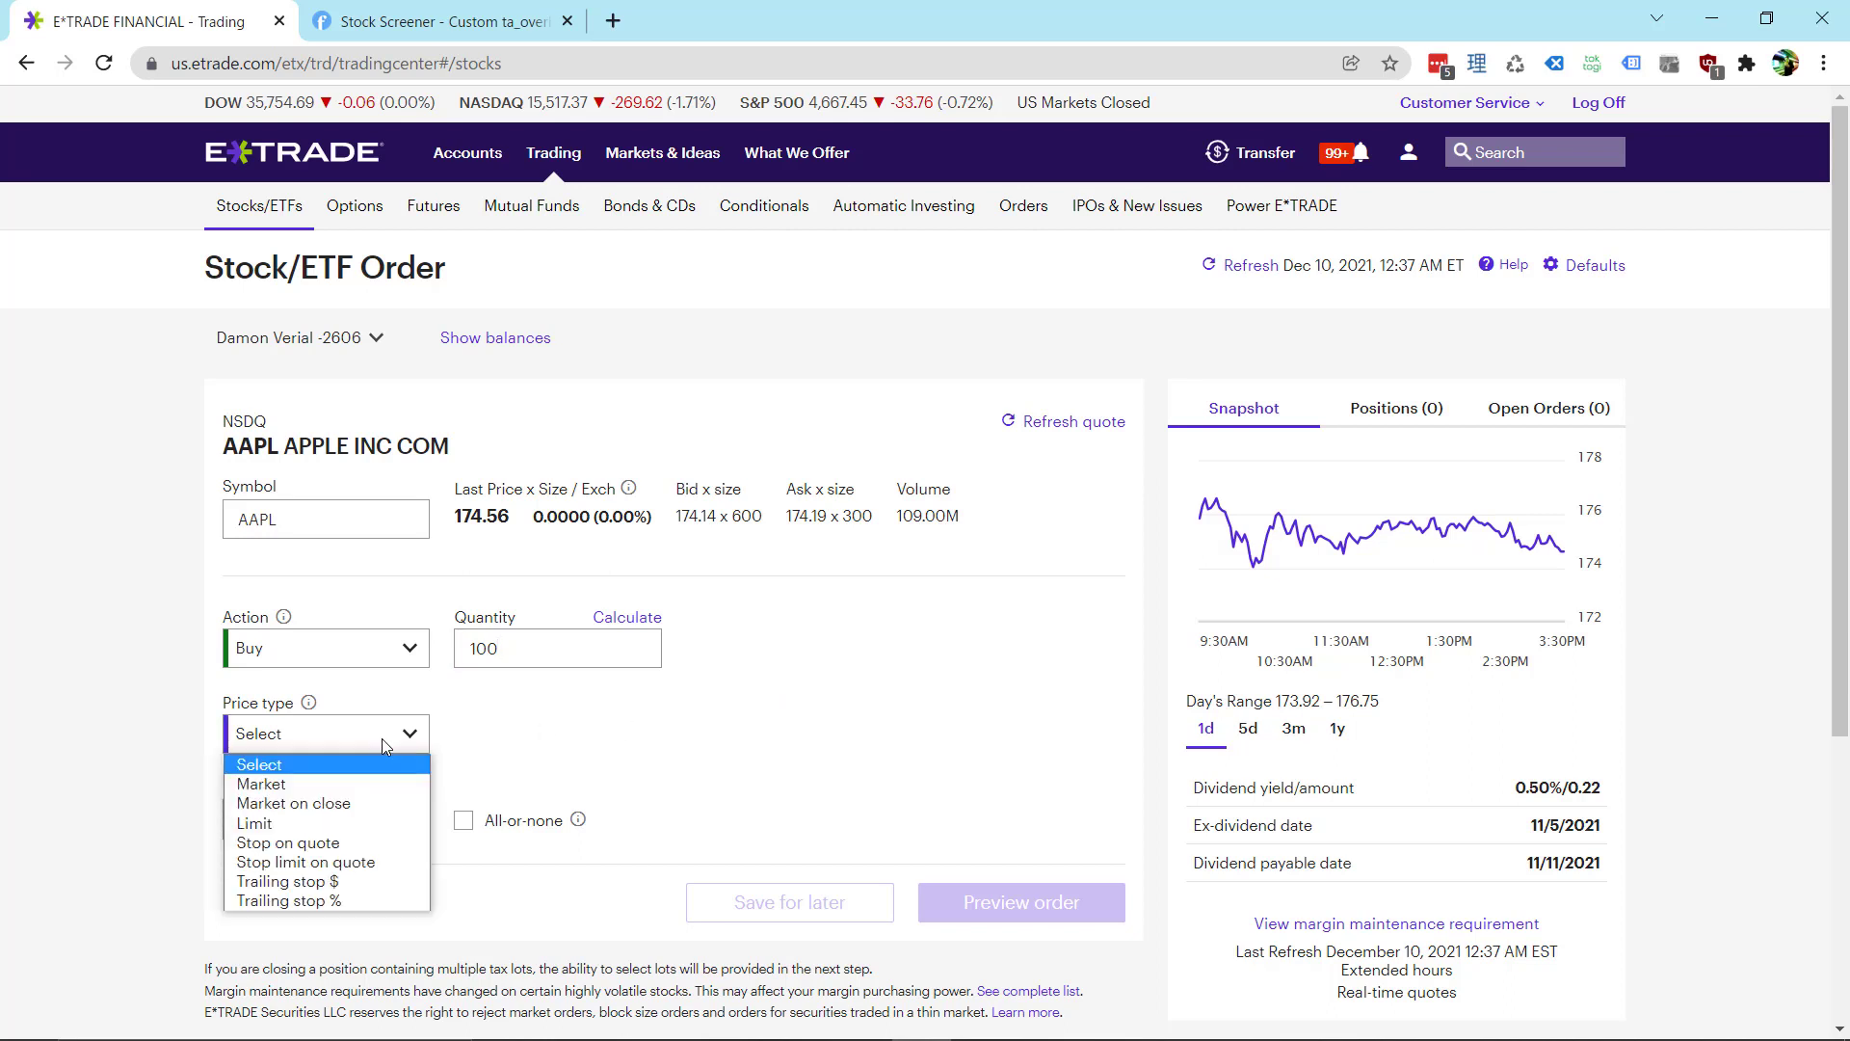
left_click(326, 784)
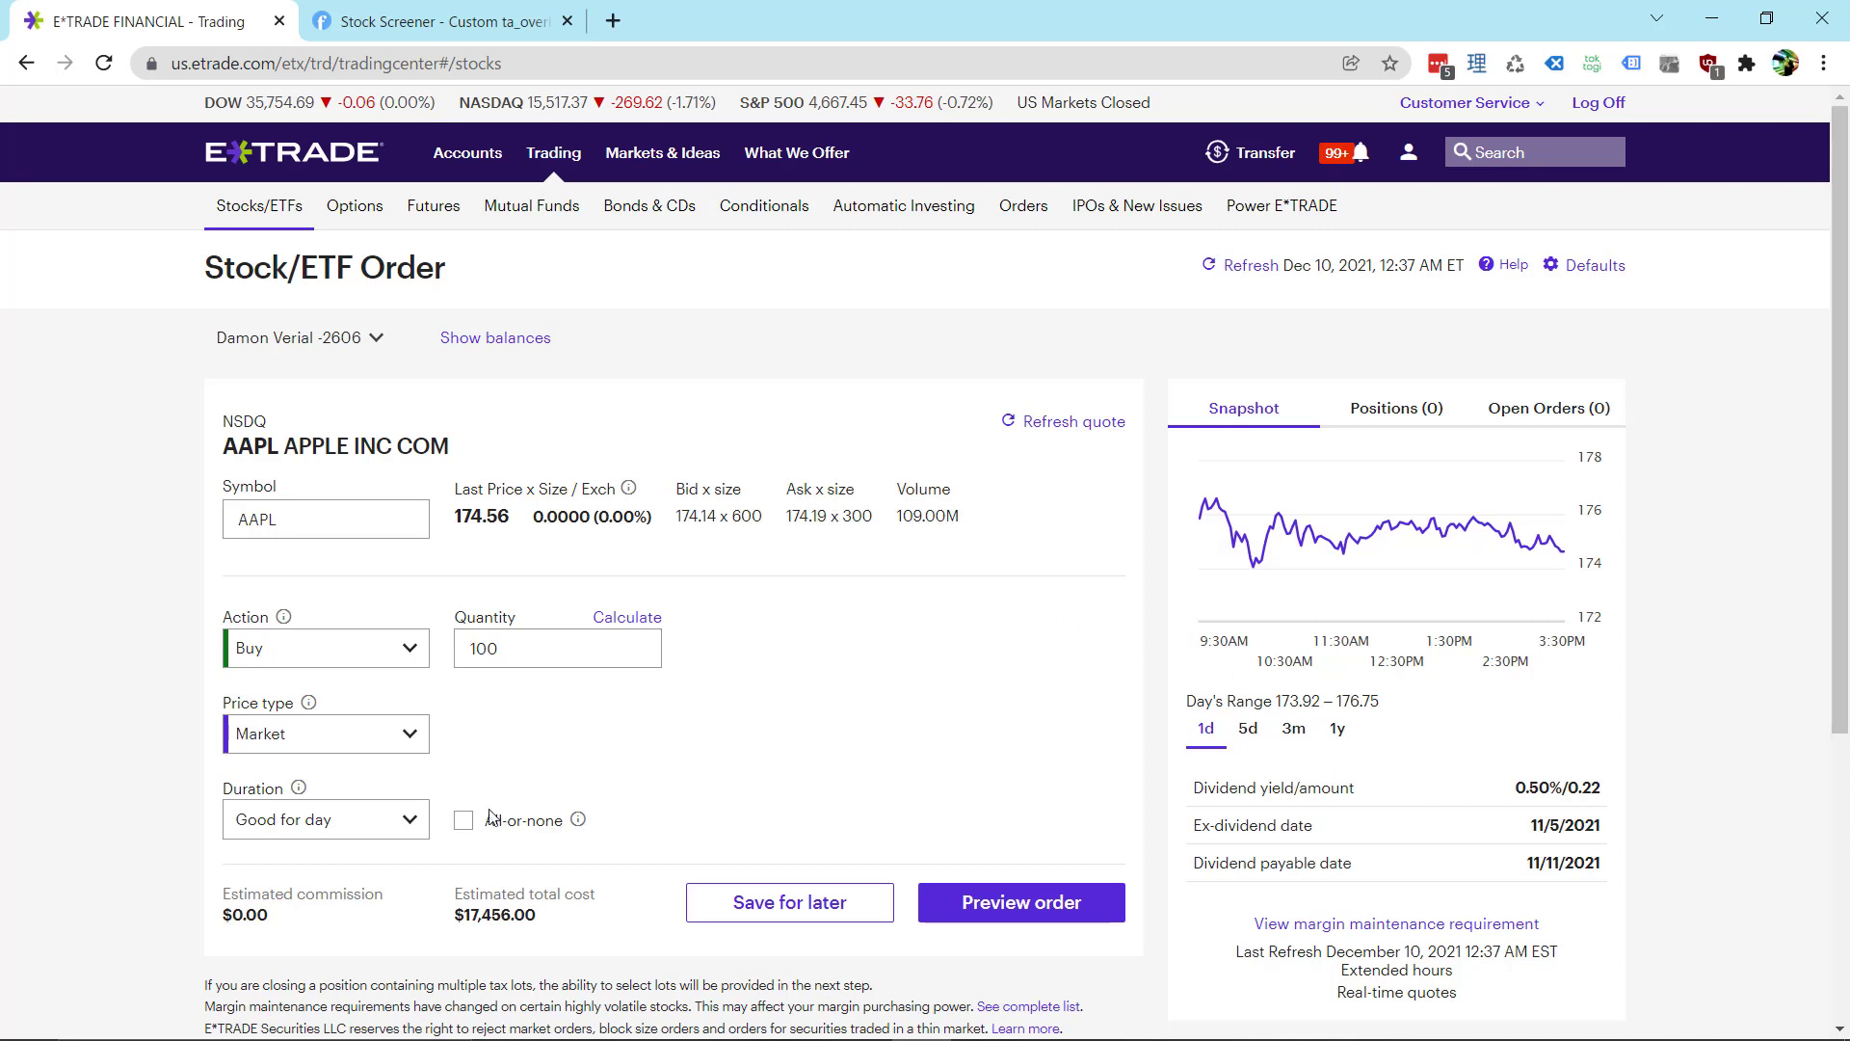
left_click_drag(448, 923, 540, 917)
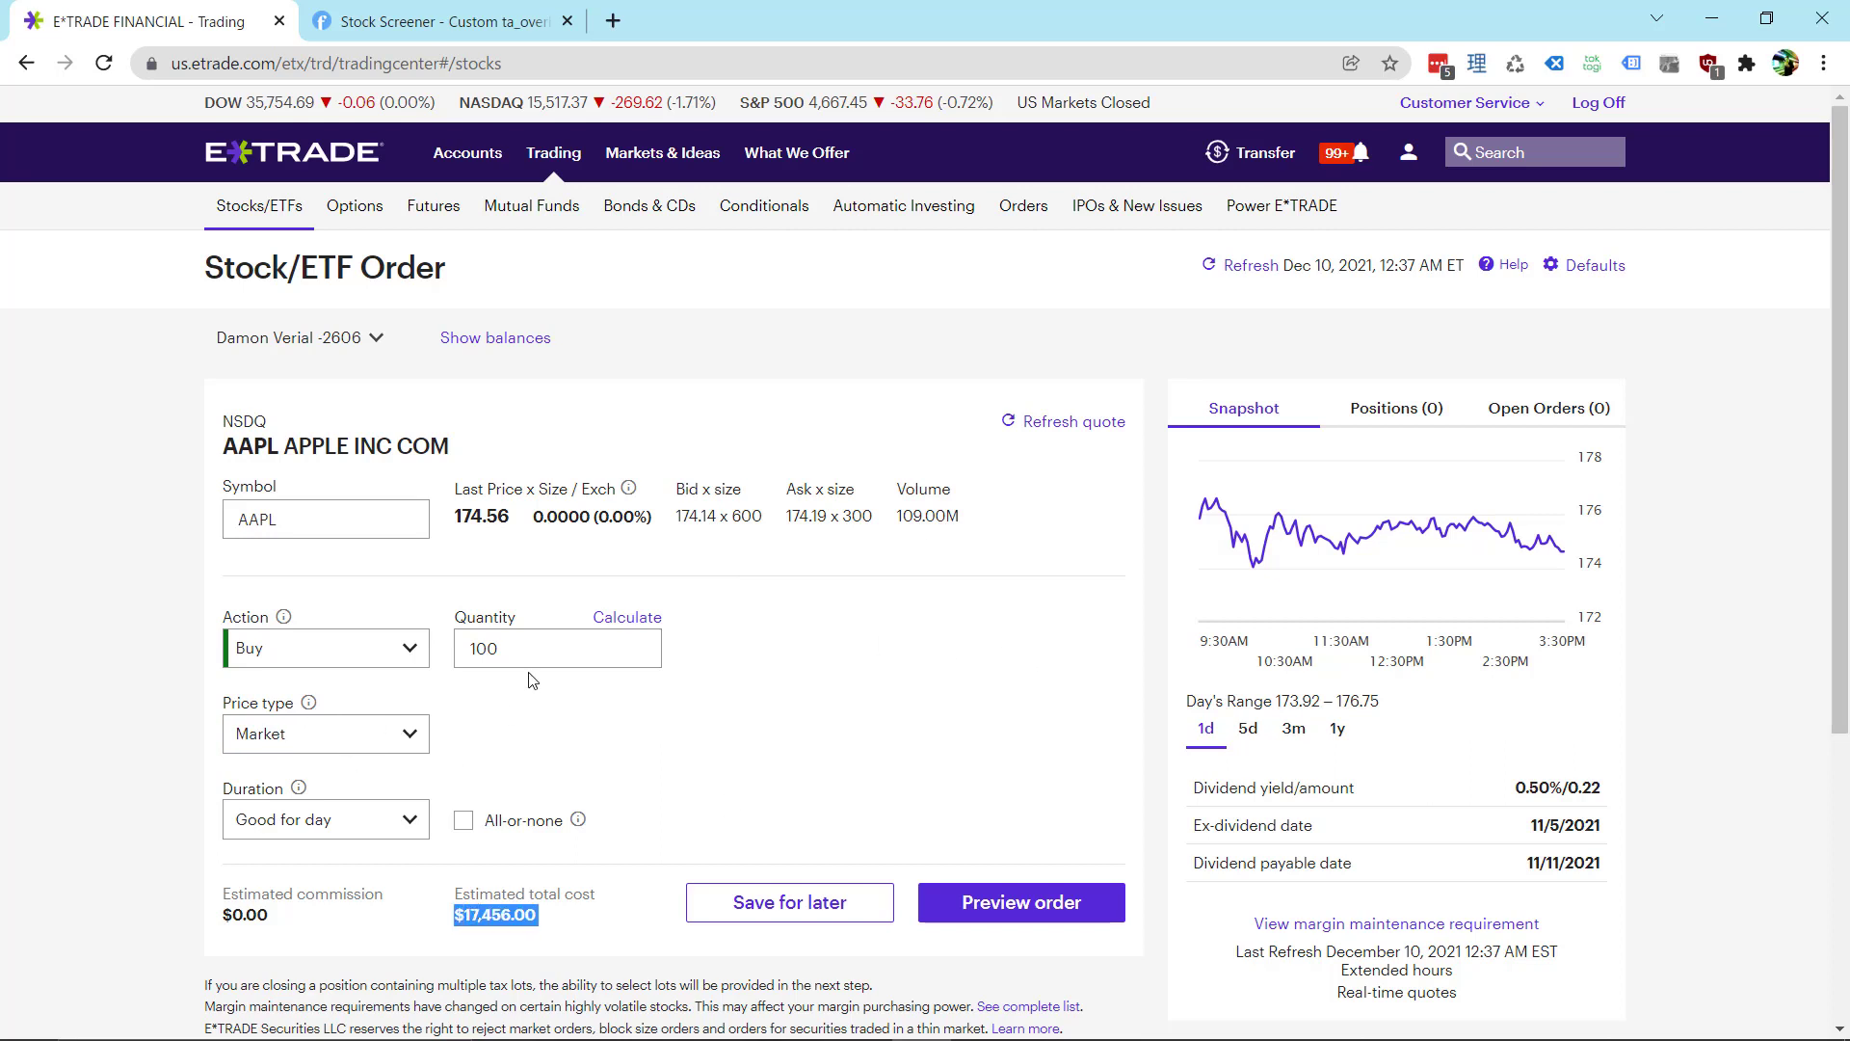
left_click(805, 743)
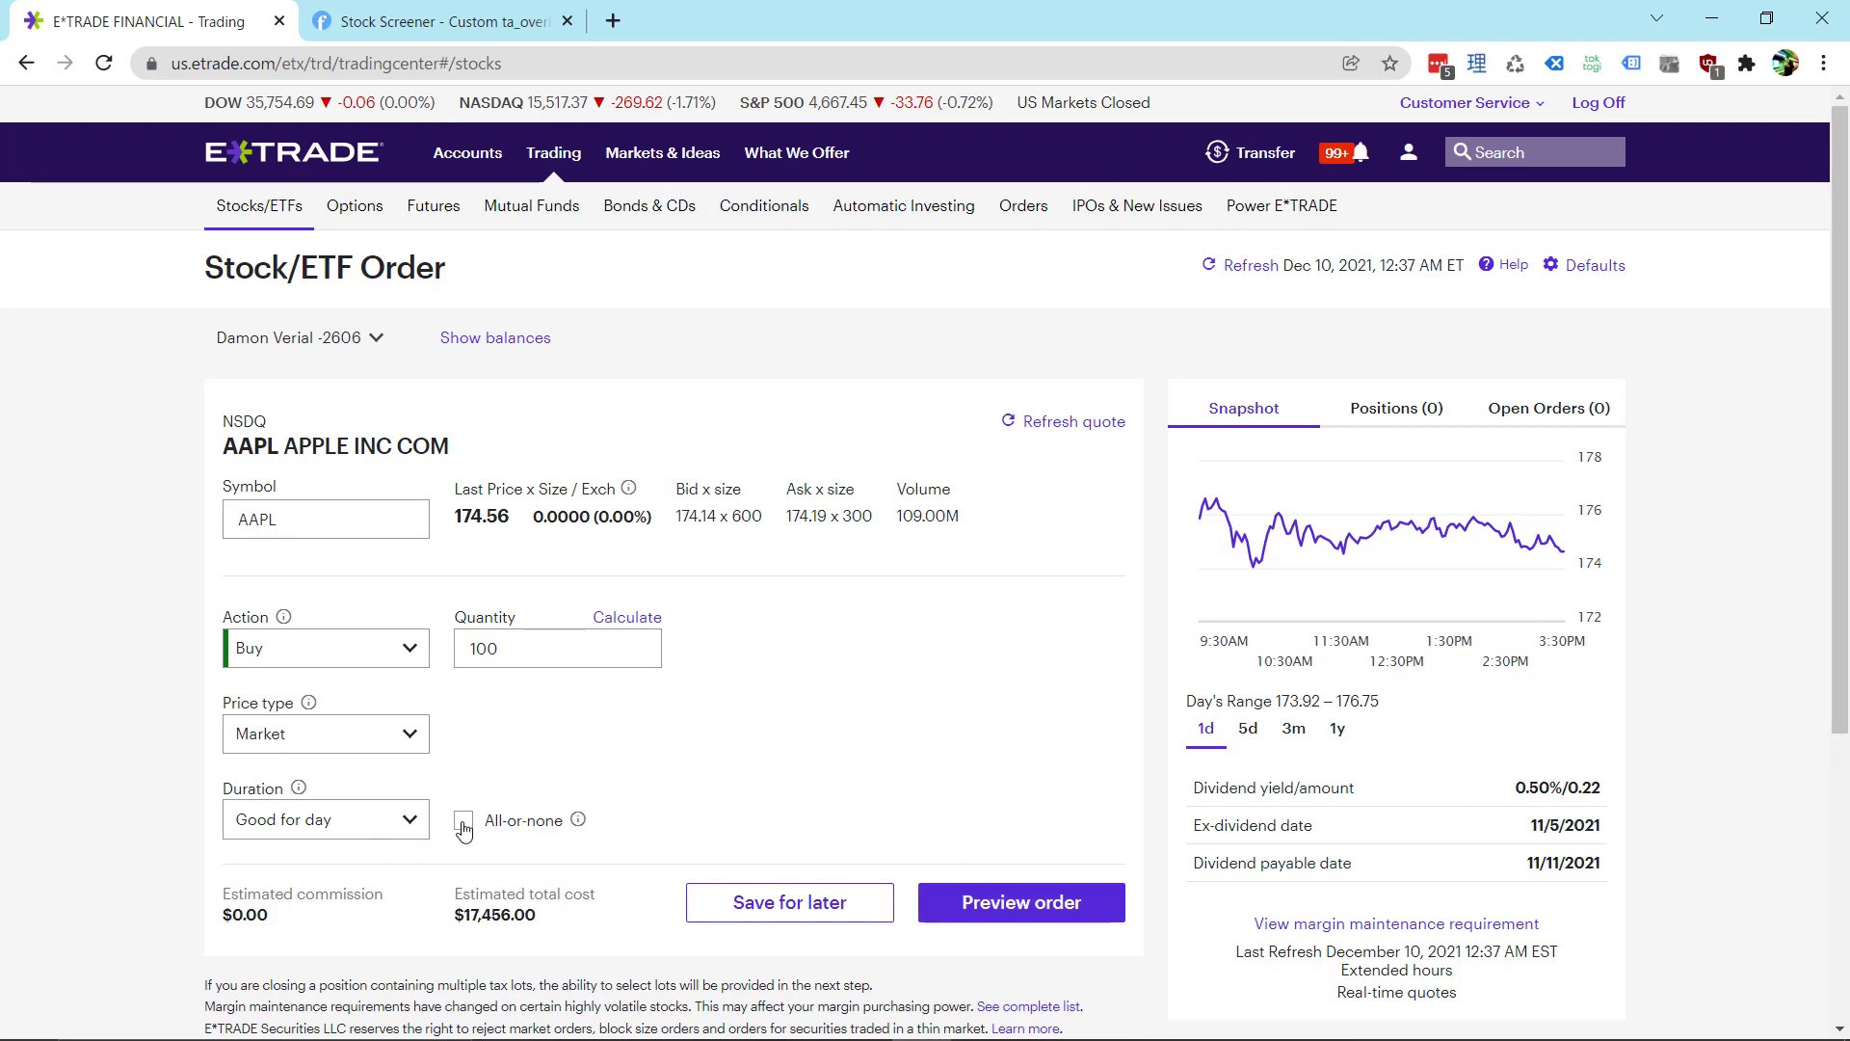
- Check the duration choices, re-enter the quantity as 100, and switch the All-or-none option on and back off
left_click(372, 821)
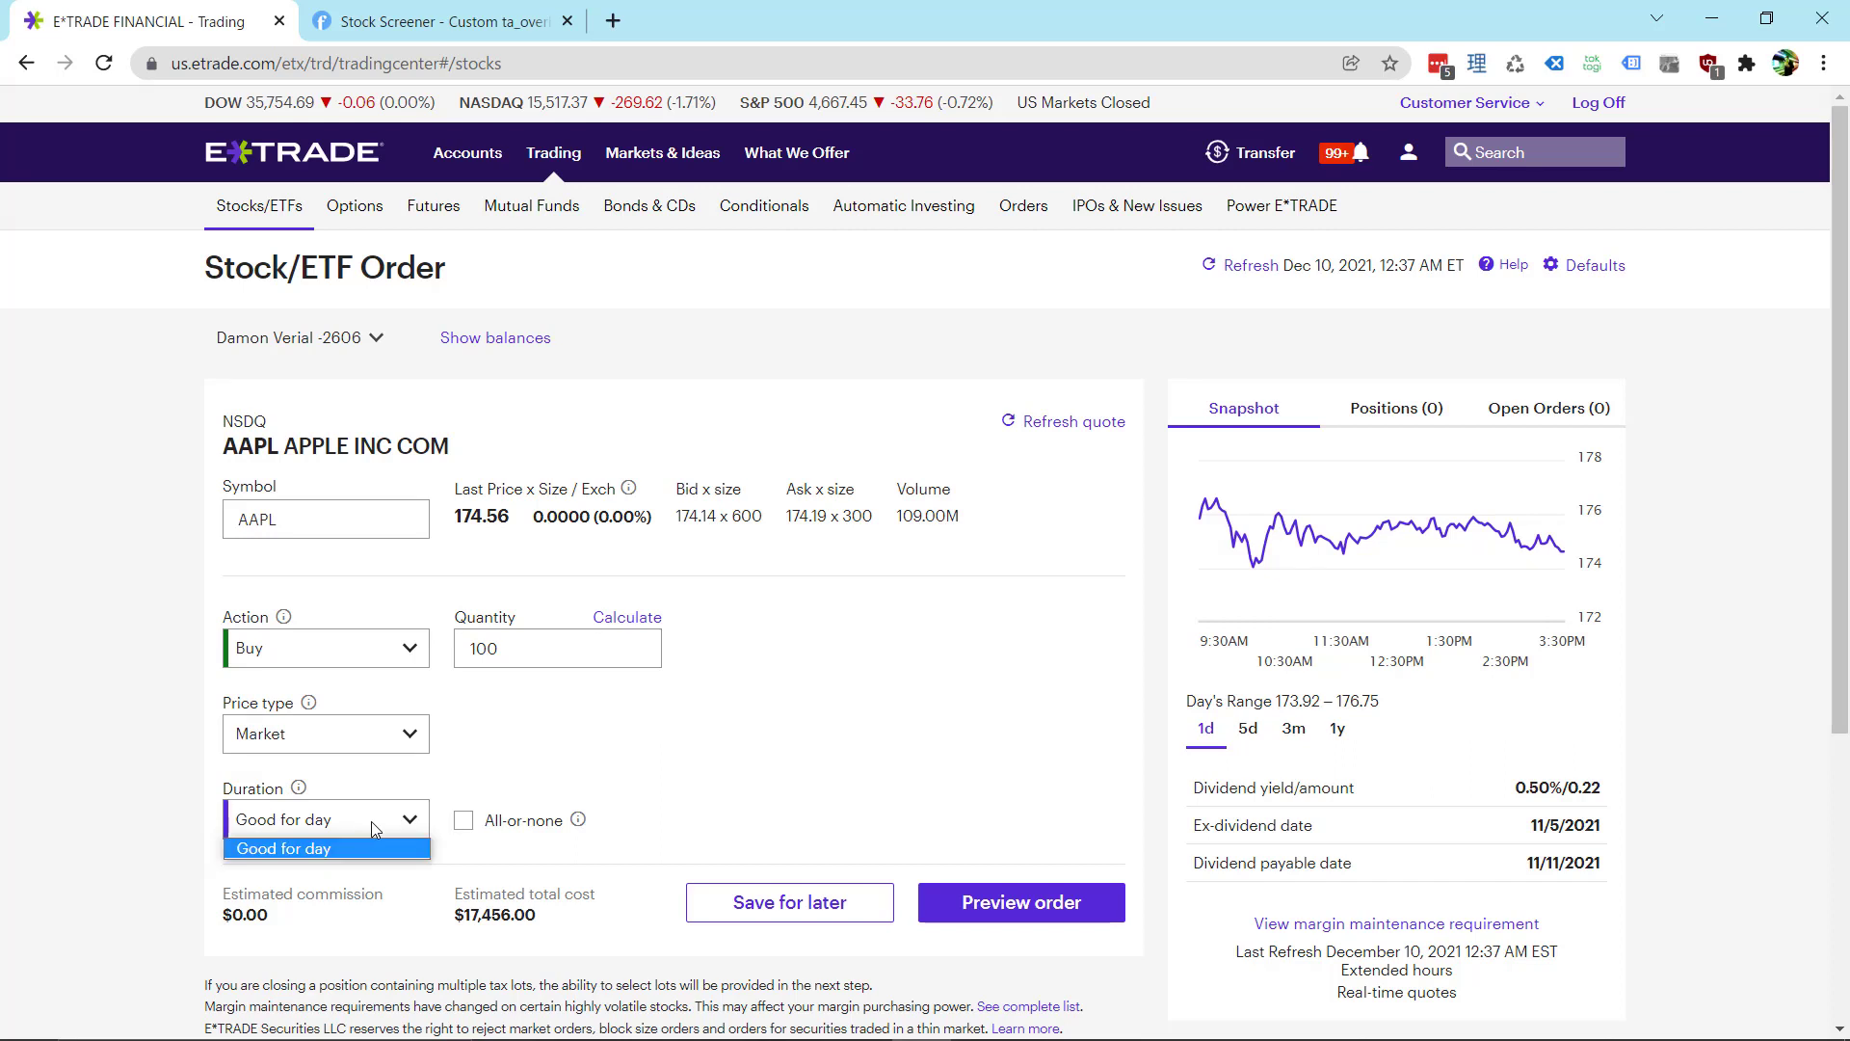
left_click(466, 824)
left_click(471, 826)
left_click(471, 826)
left_click(471, 826)
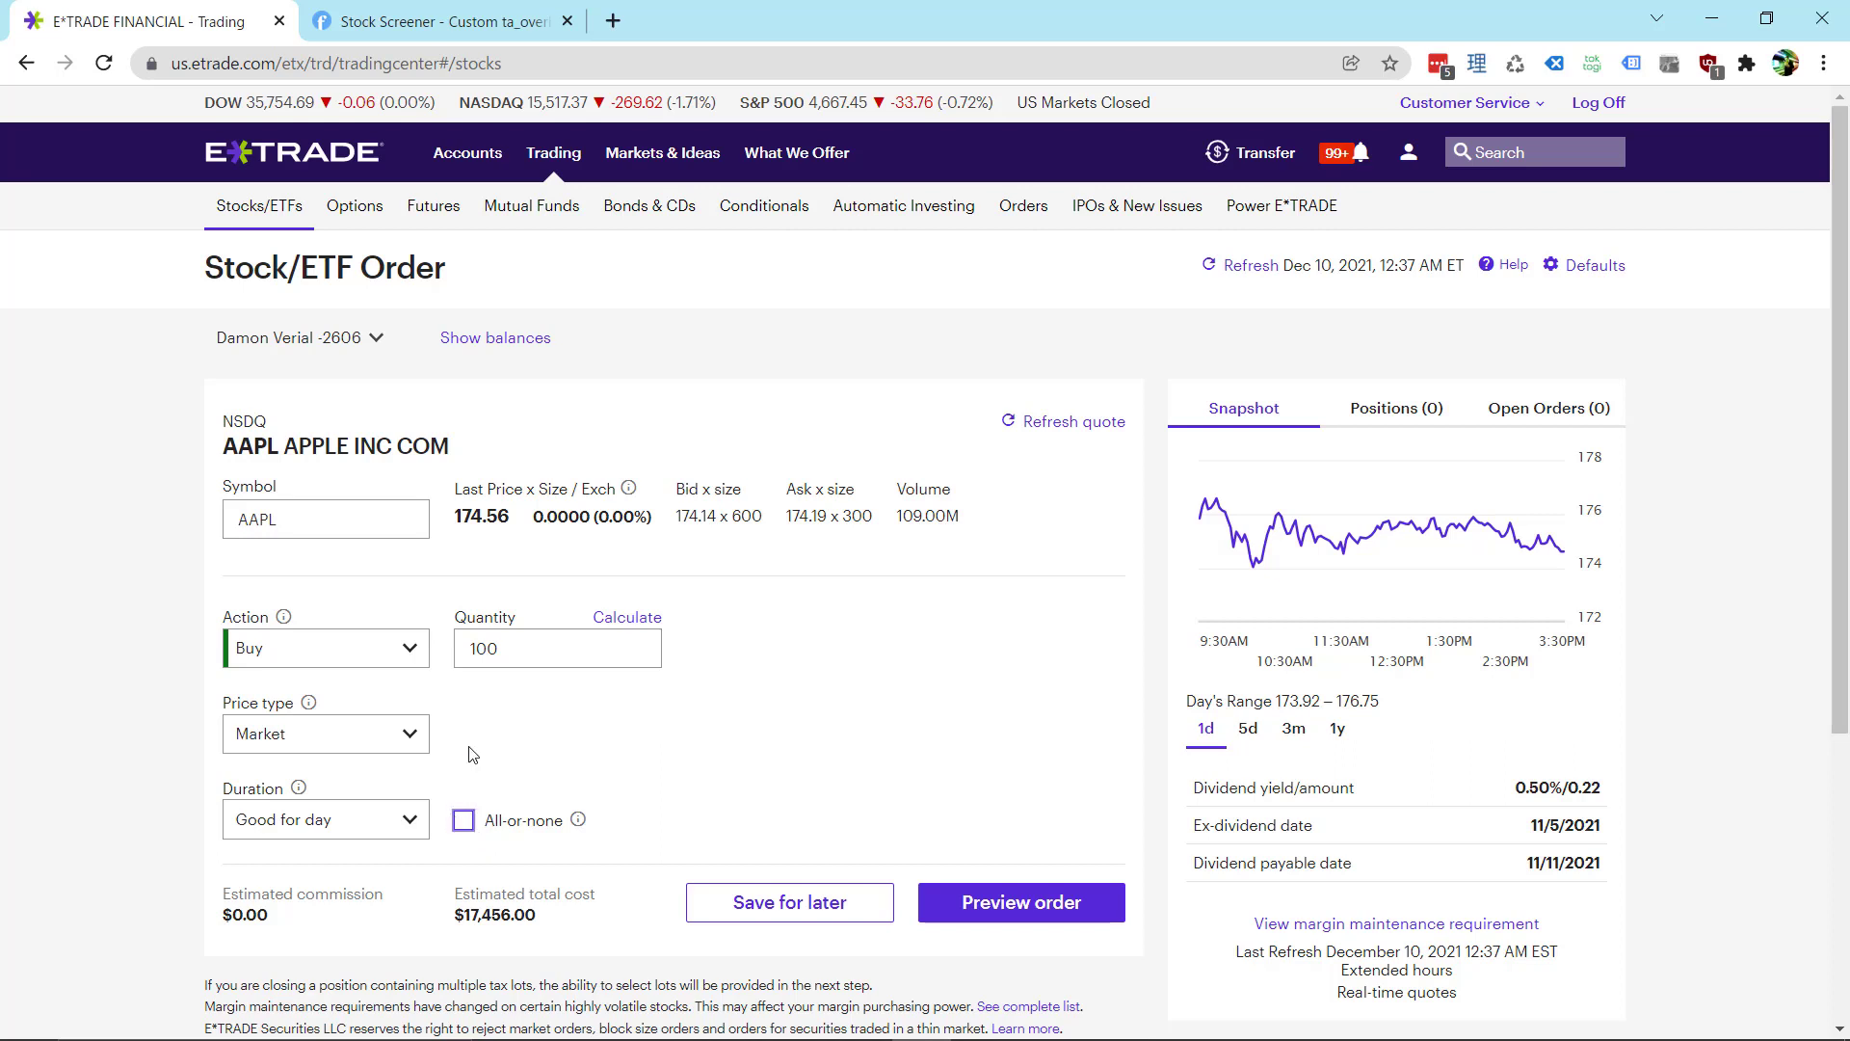
double_click(493, 649)
type("100")
left_click(465, 826)
left_click(463, 824)
- Compare AAPL's bid price with its ask price to judge the spread for the market order
left_click_drag(827, 515, 757, 628)
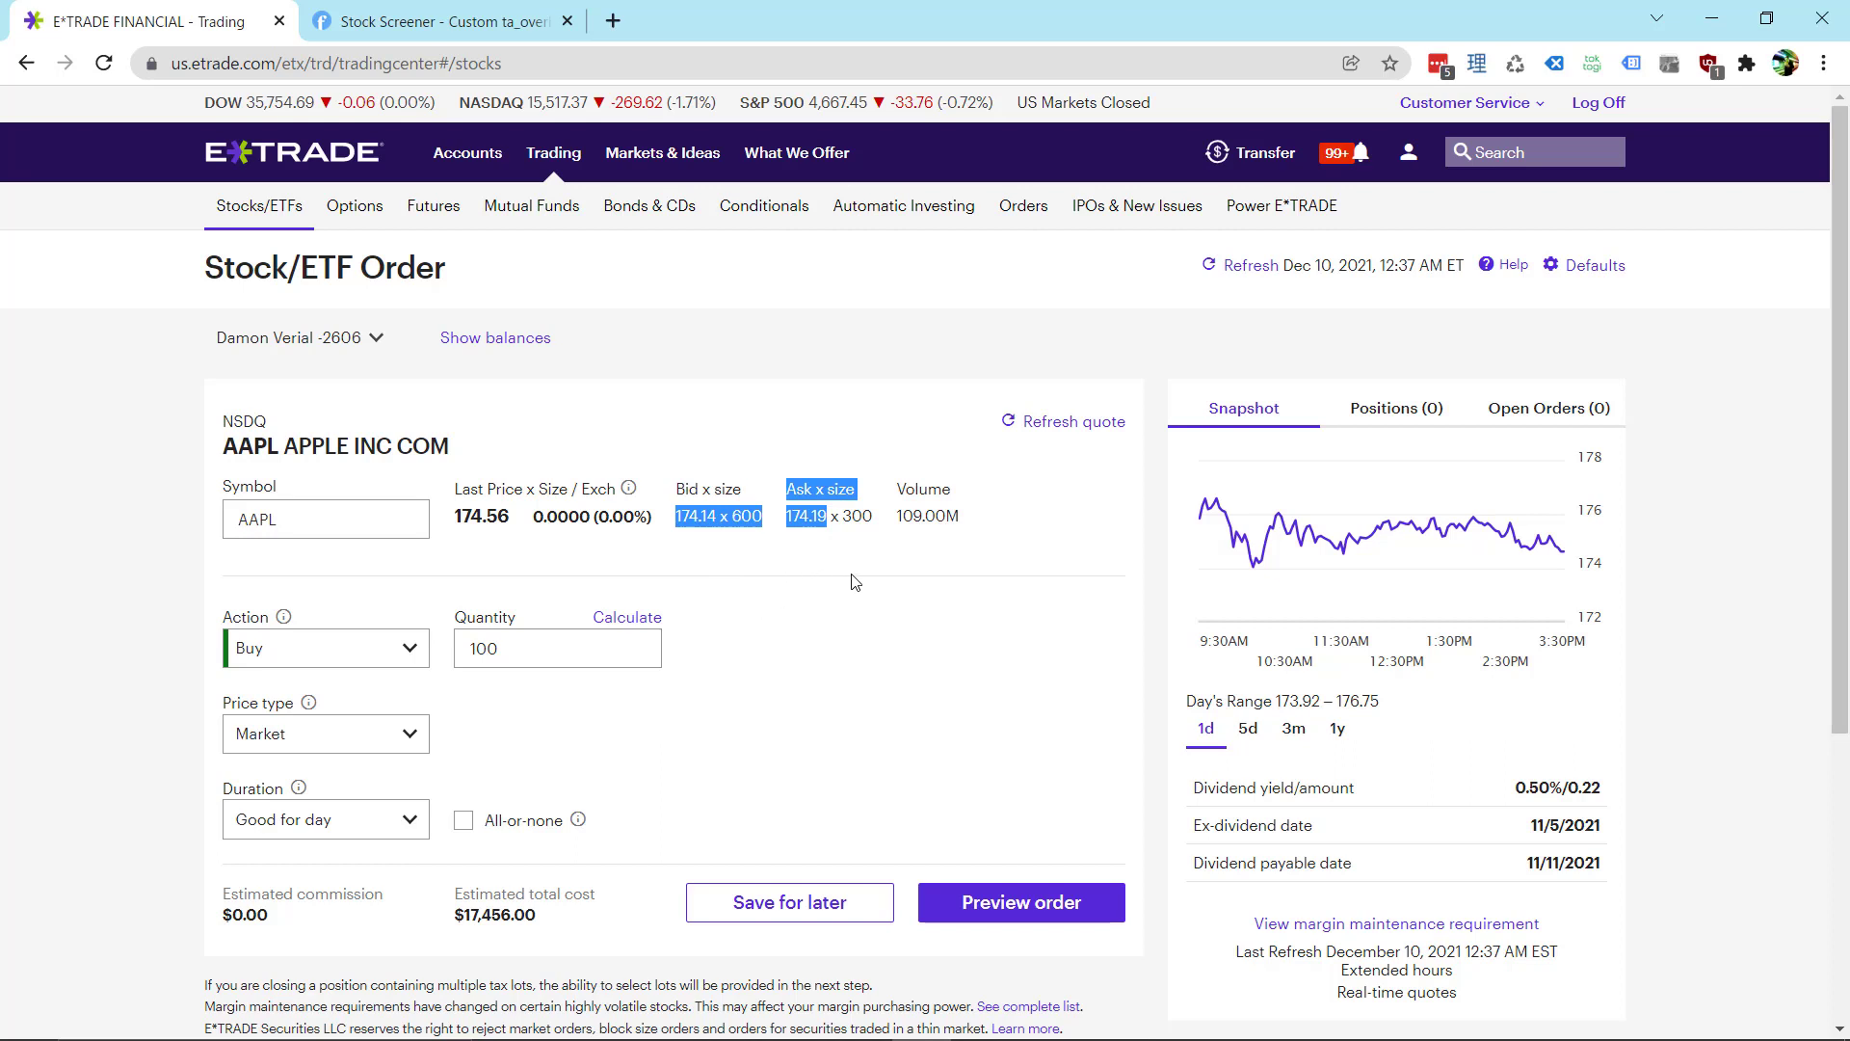
left_click(807, 552)
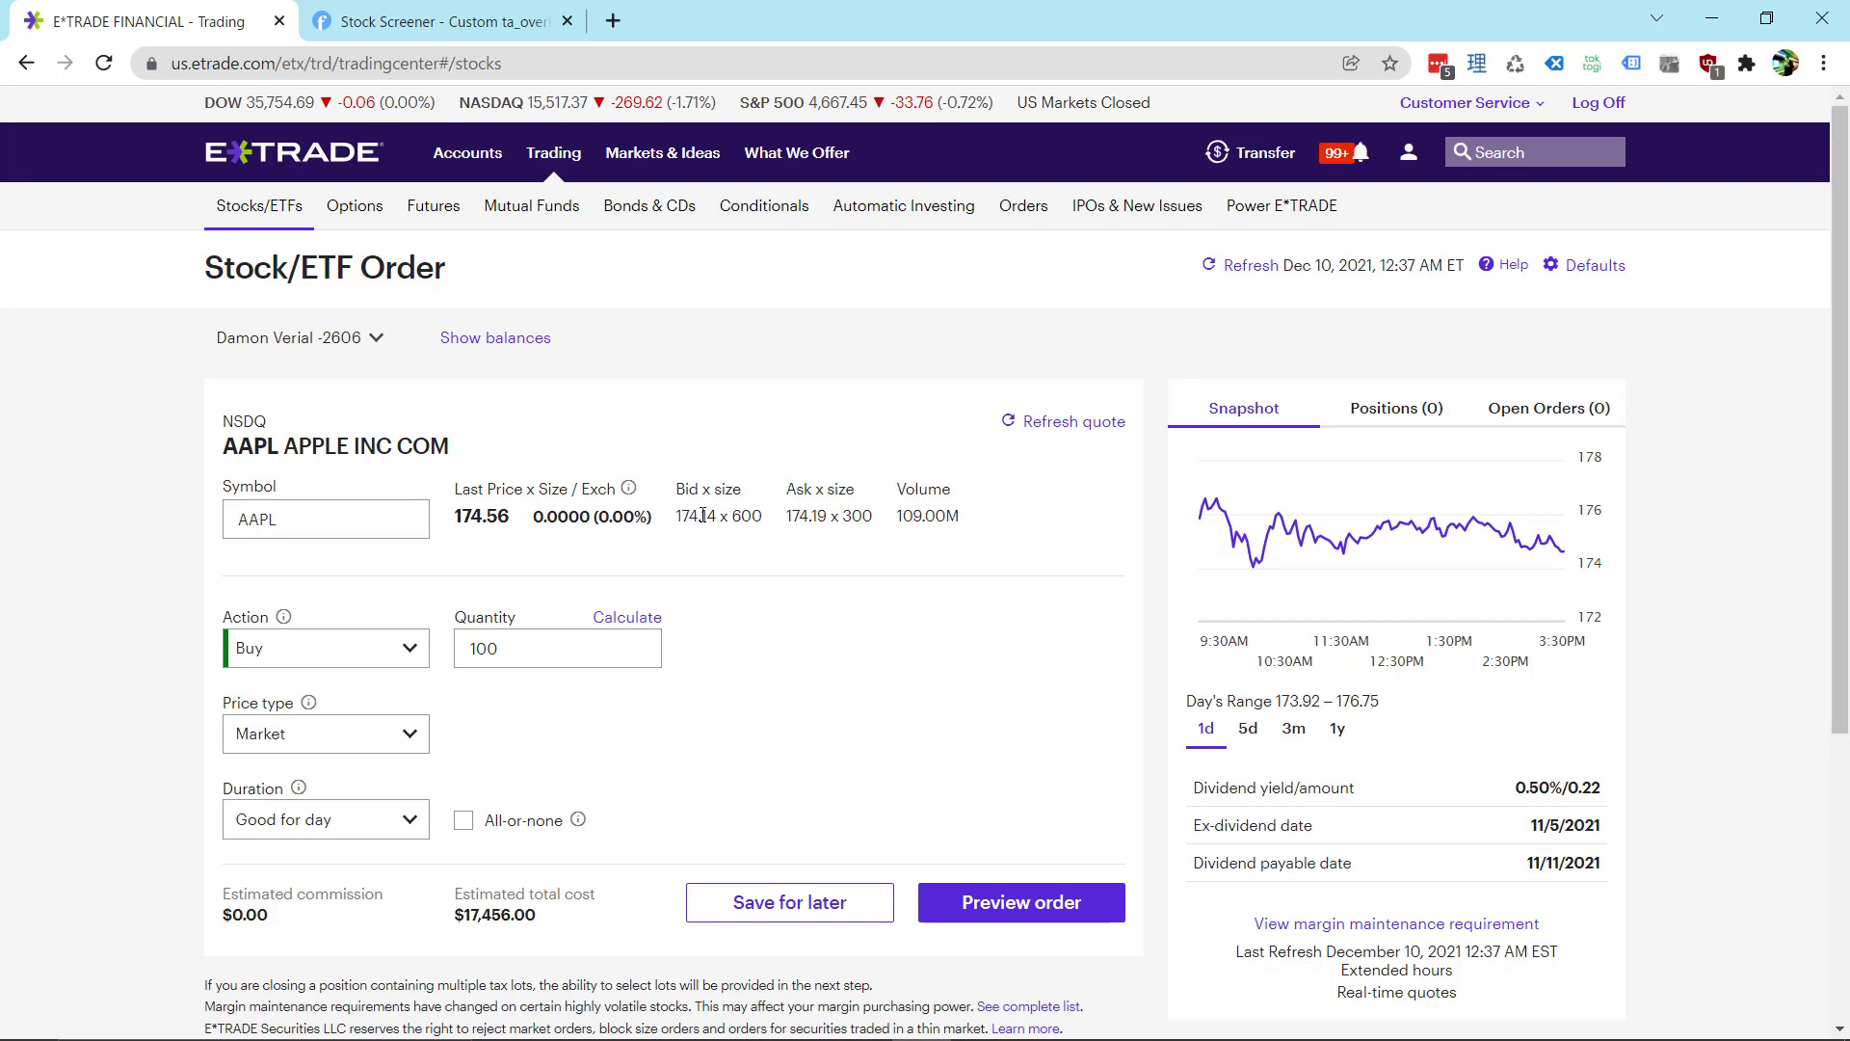
double_click(702, 516)
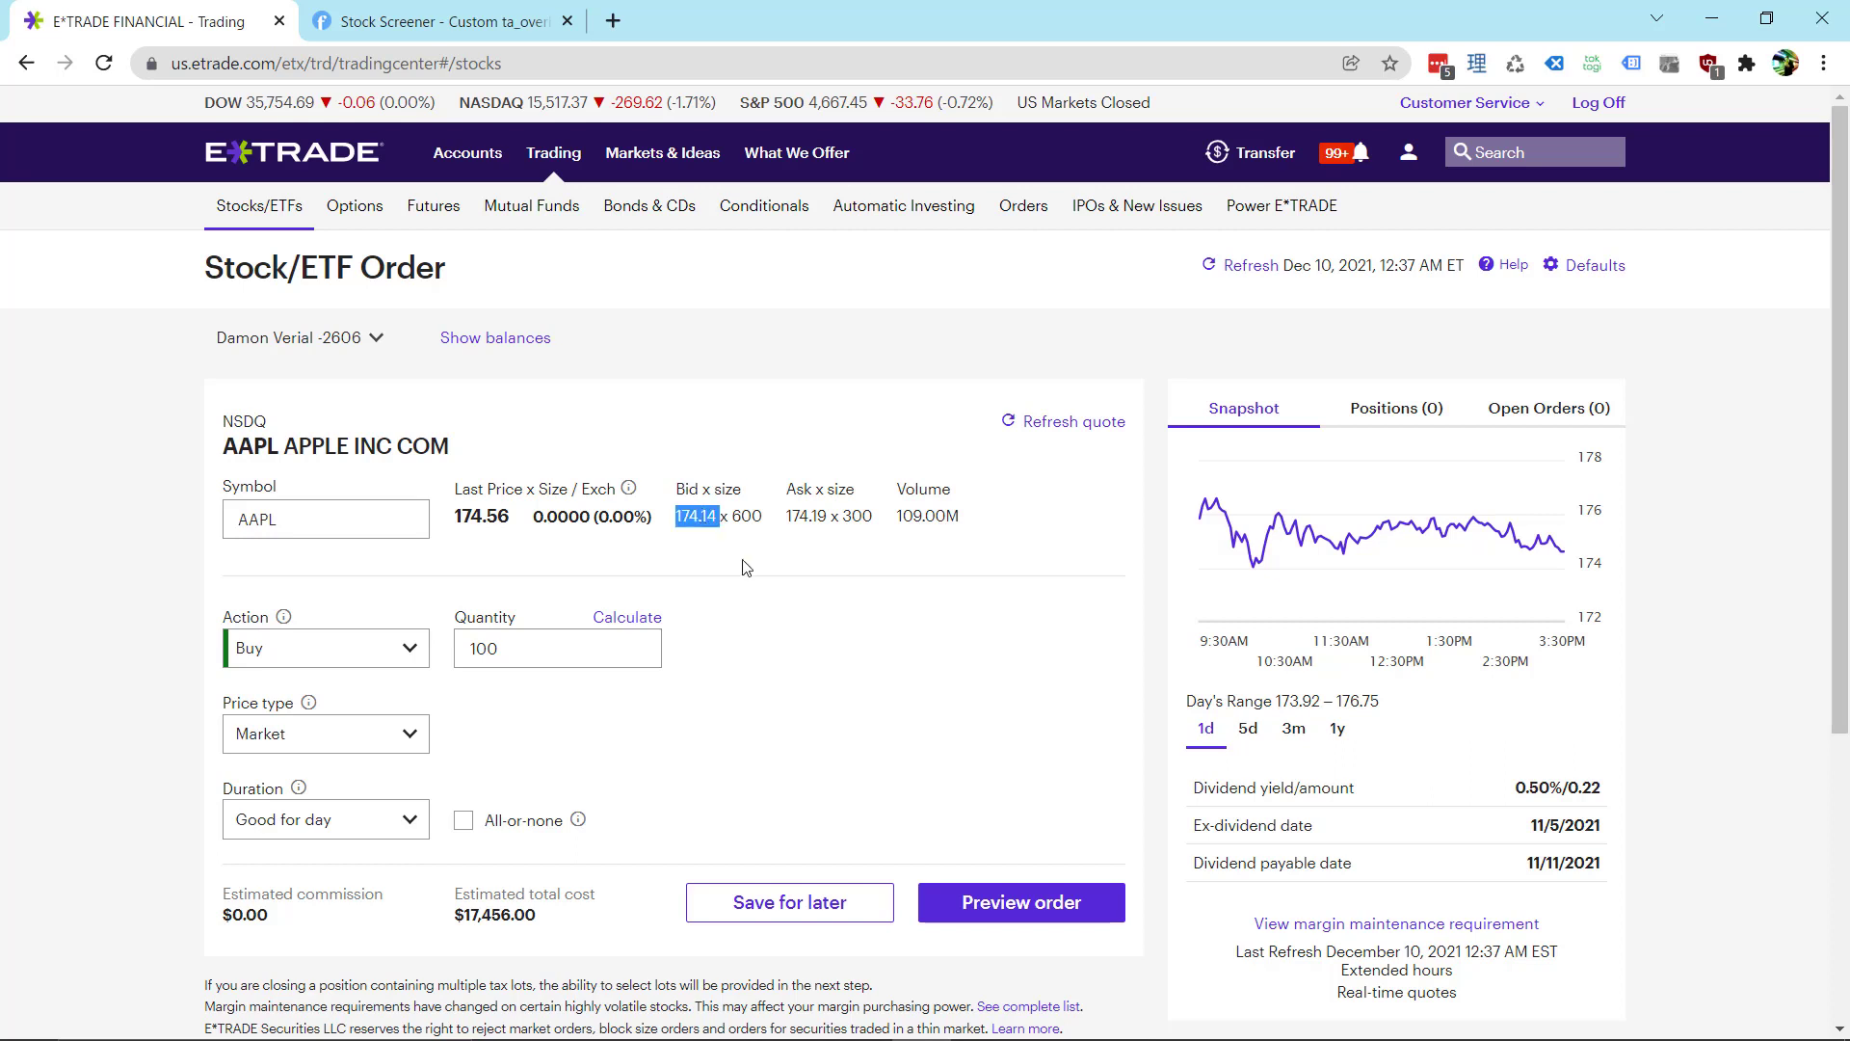
double_click(807, 518)
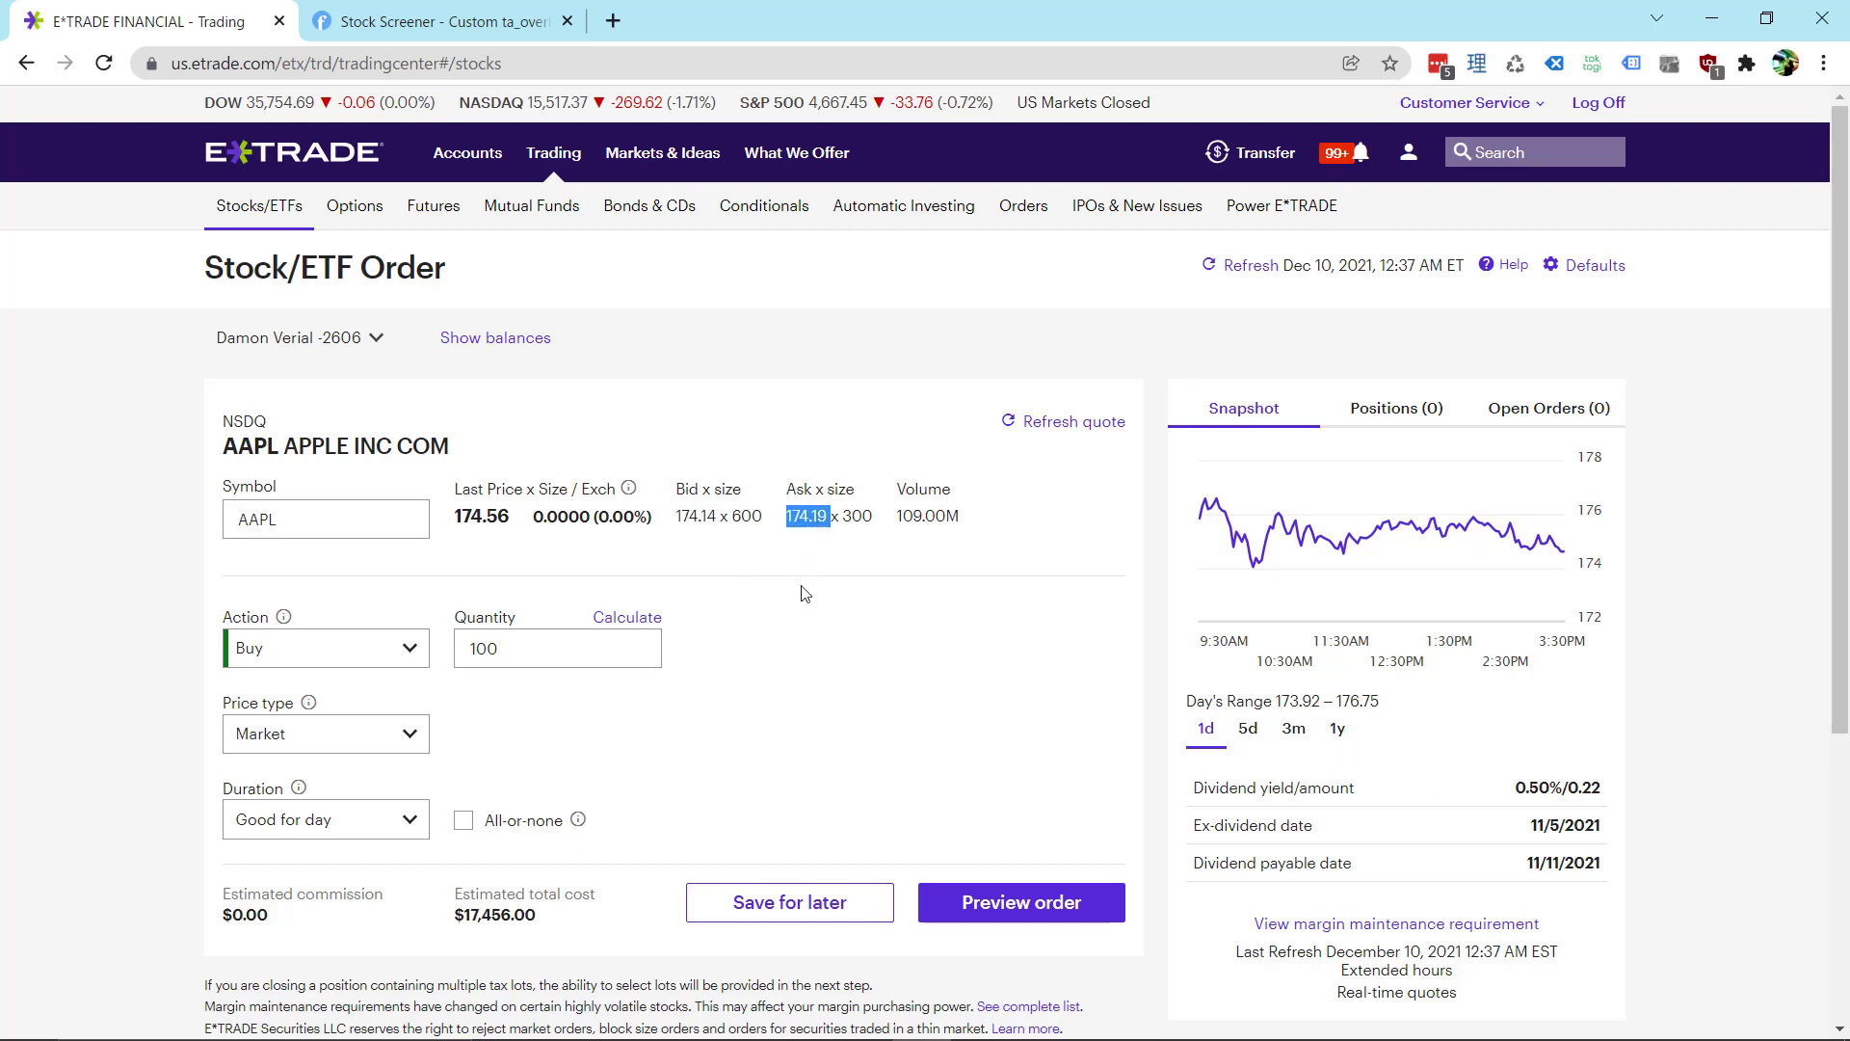
double_click(699, 516)
double_click(790, 516)
double_click(696, 516)
left_click(816, 521)
double_click(816, 522)
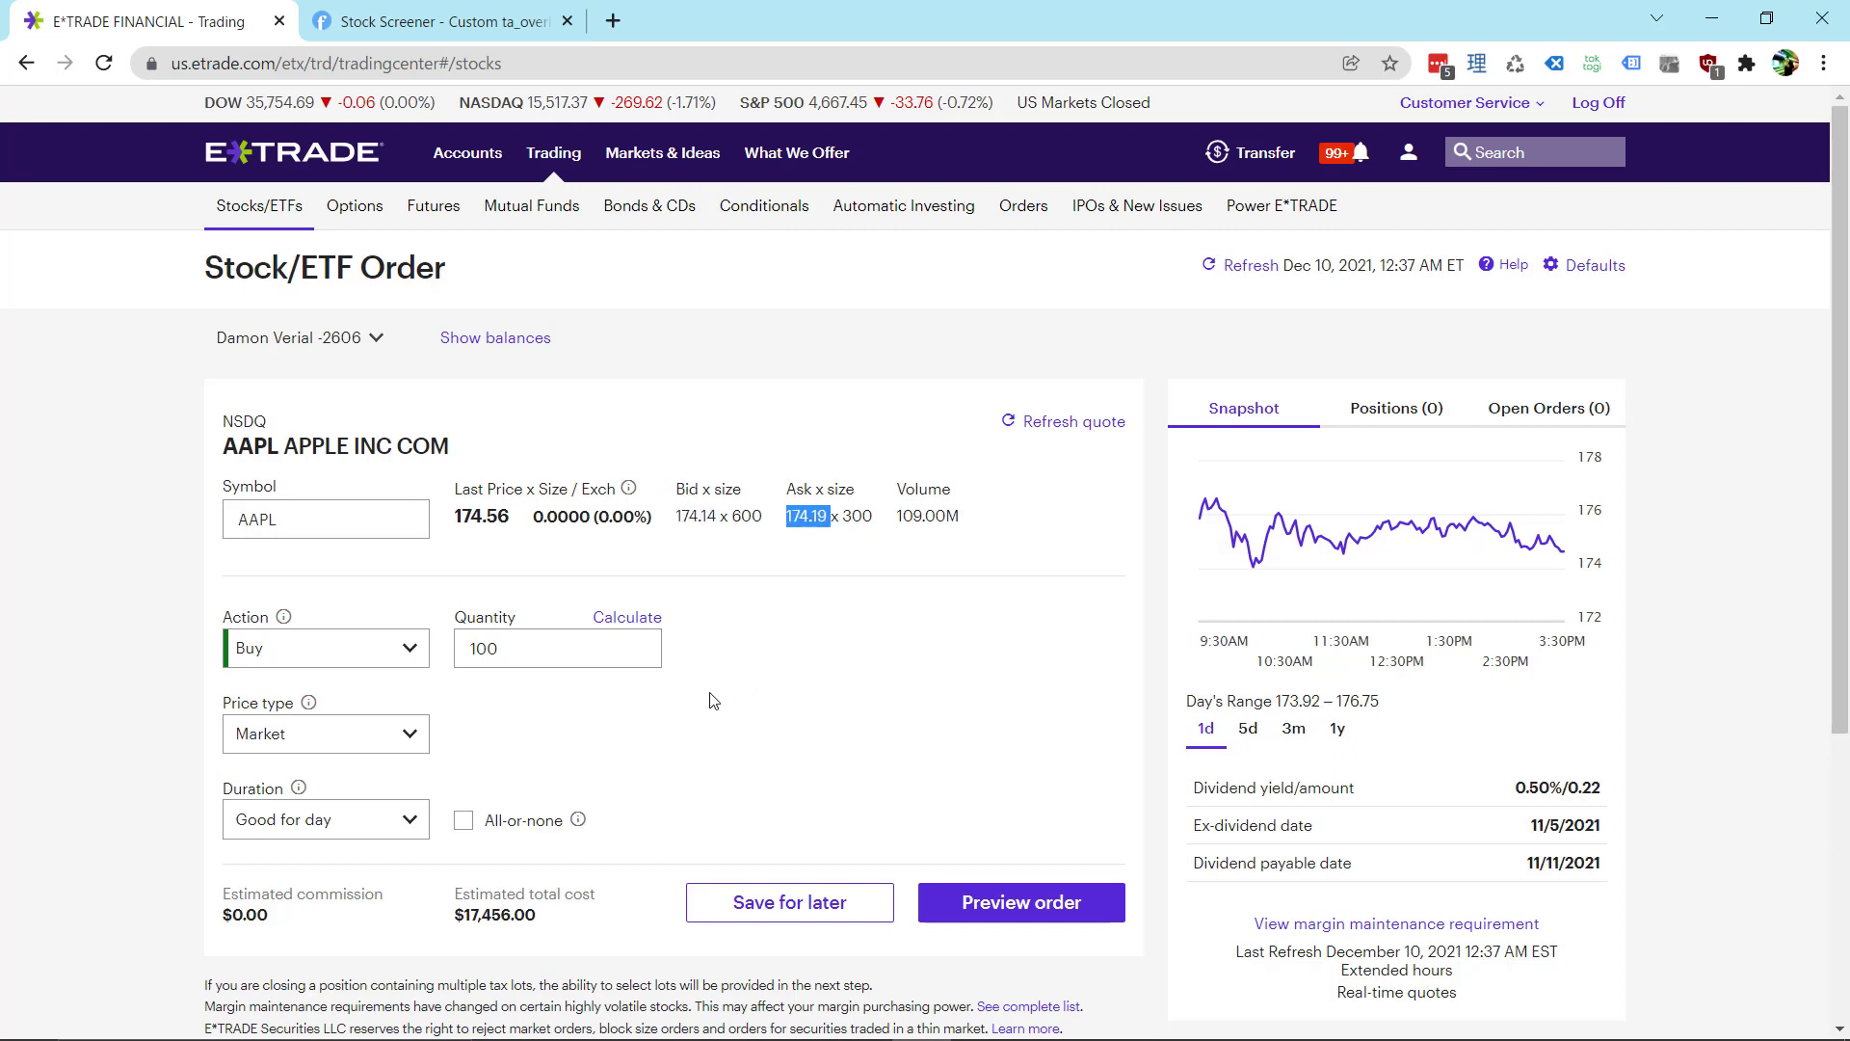
- Review the price types available for the AAPL order alongside its bid and ask prices
left_click(365, 749)
left_click(665, 755)
left_click(344, 742)
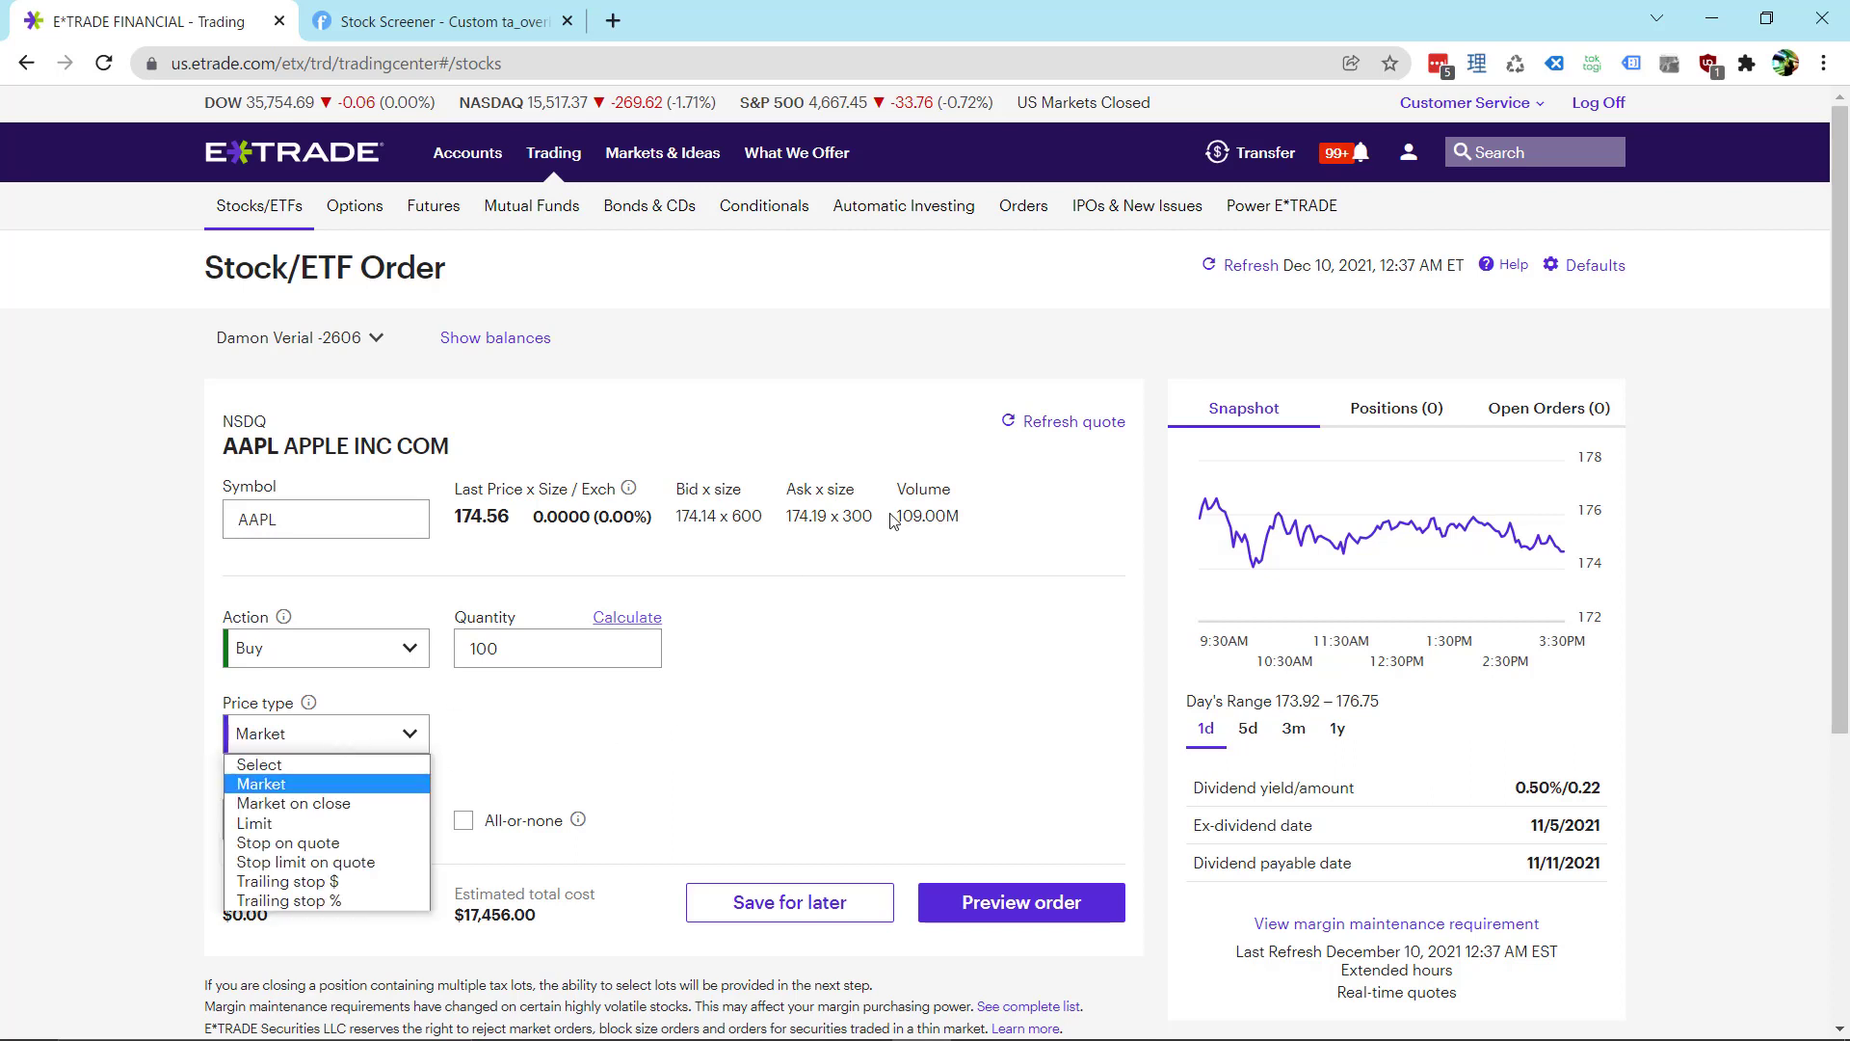
double_click(810, 516)
double_click(696, 516)
- Replace the order's symbol with OXBR and load its quote
double_click(309, 518)
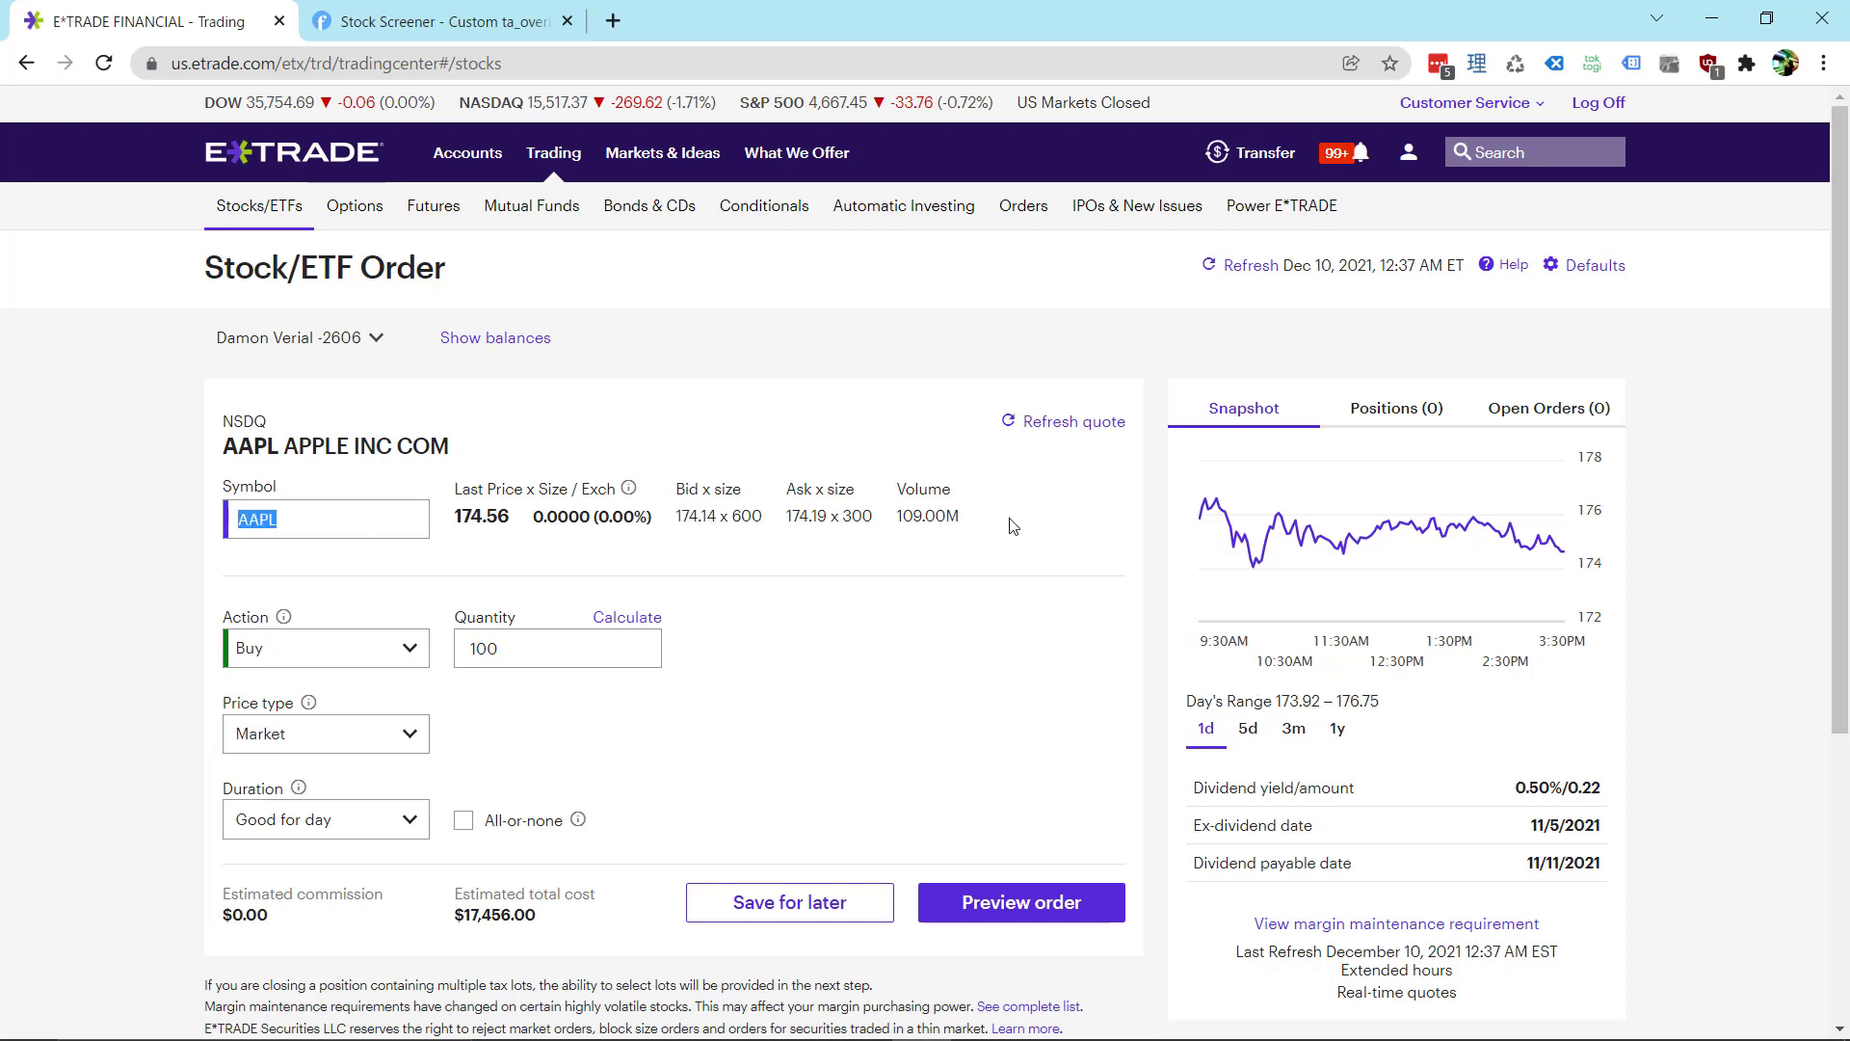
type("oxbf")
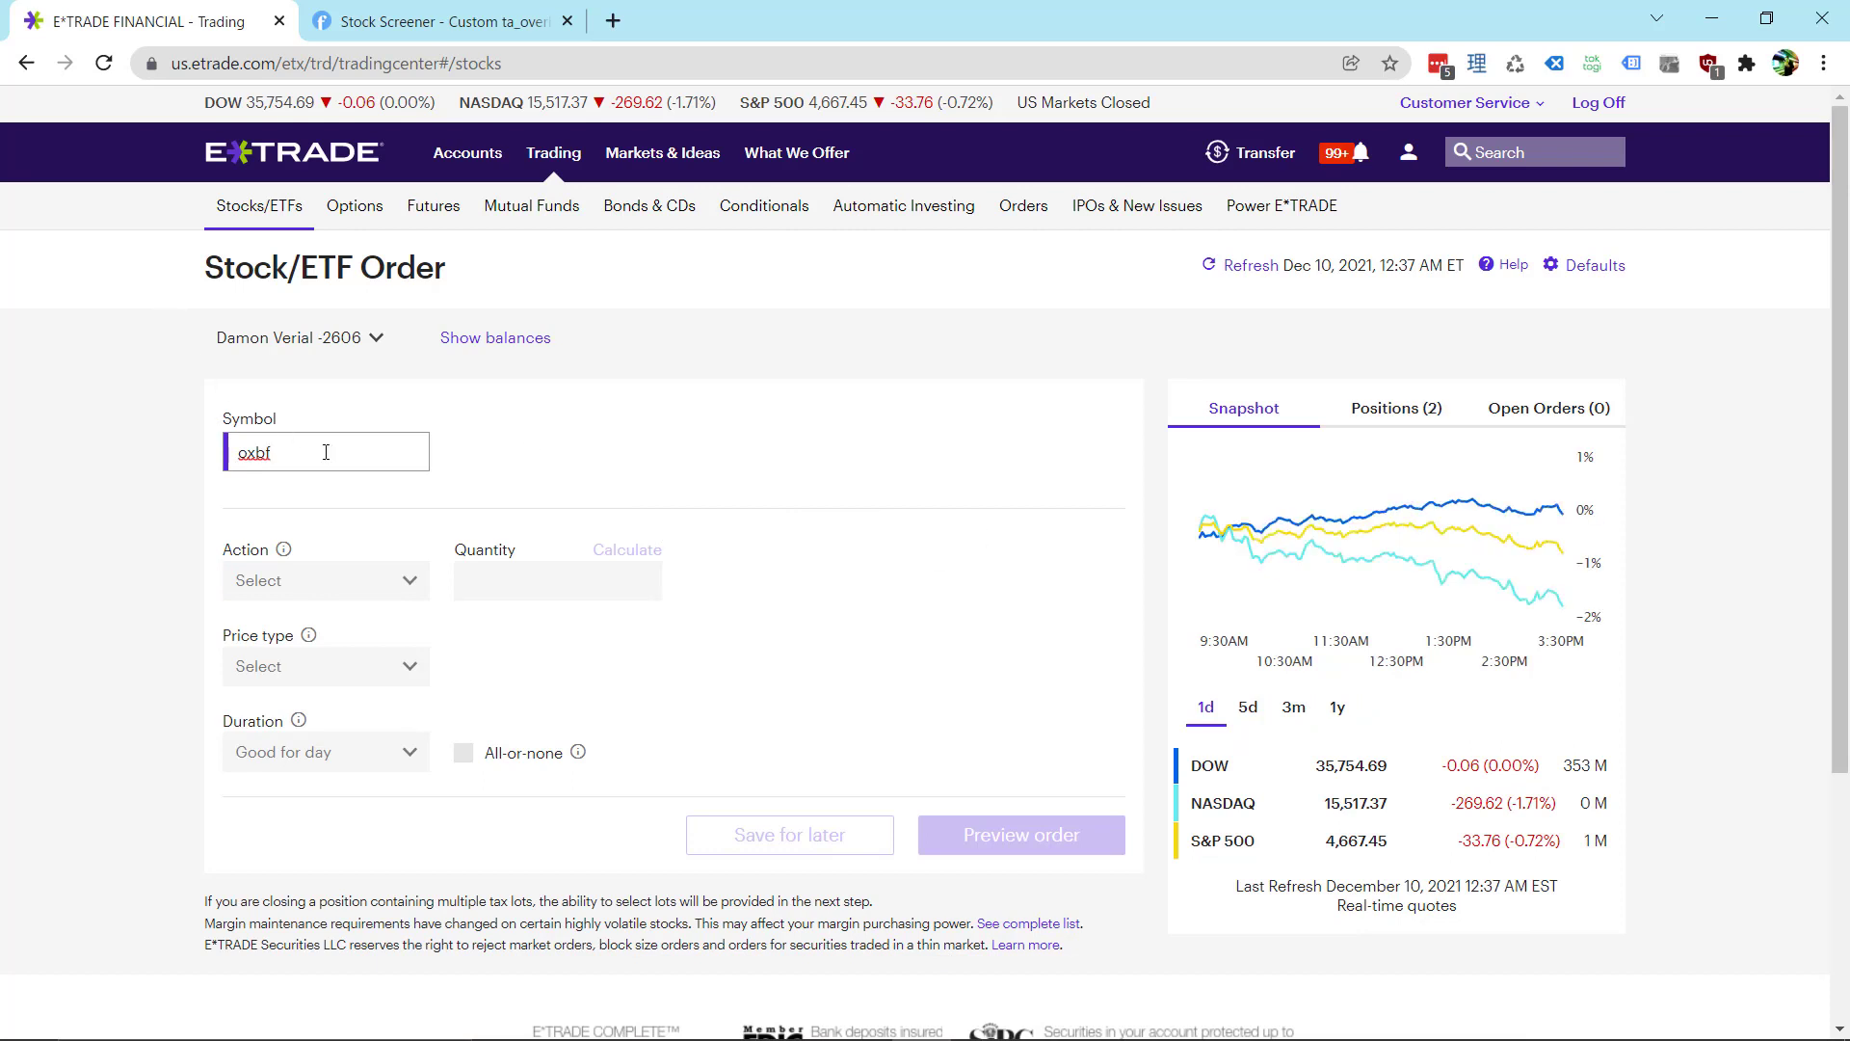
key("ctrl+a")
type("obxf")
key("ctrl+a")
key("ctrl+Tab")
key("ctrl+Tab")
type("ax")
key("BackSpace")
key("BackSpace")
type("oxbr")
key("Return")
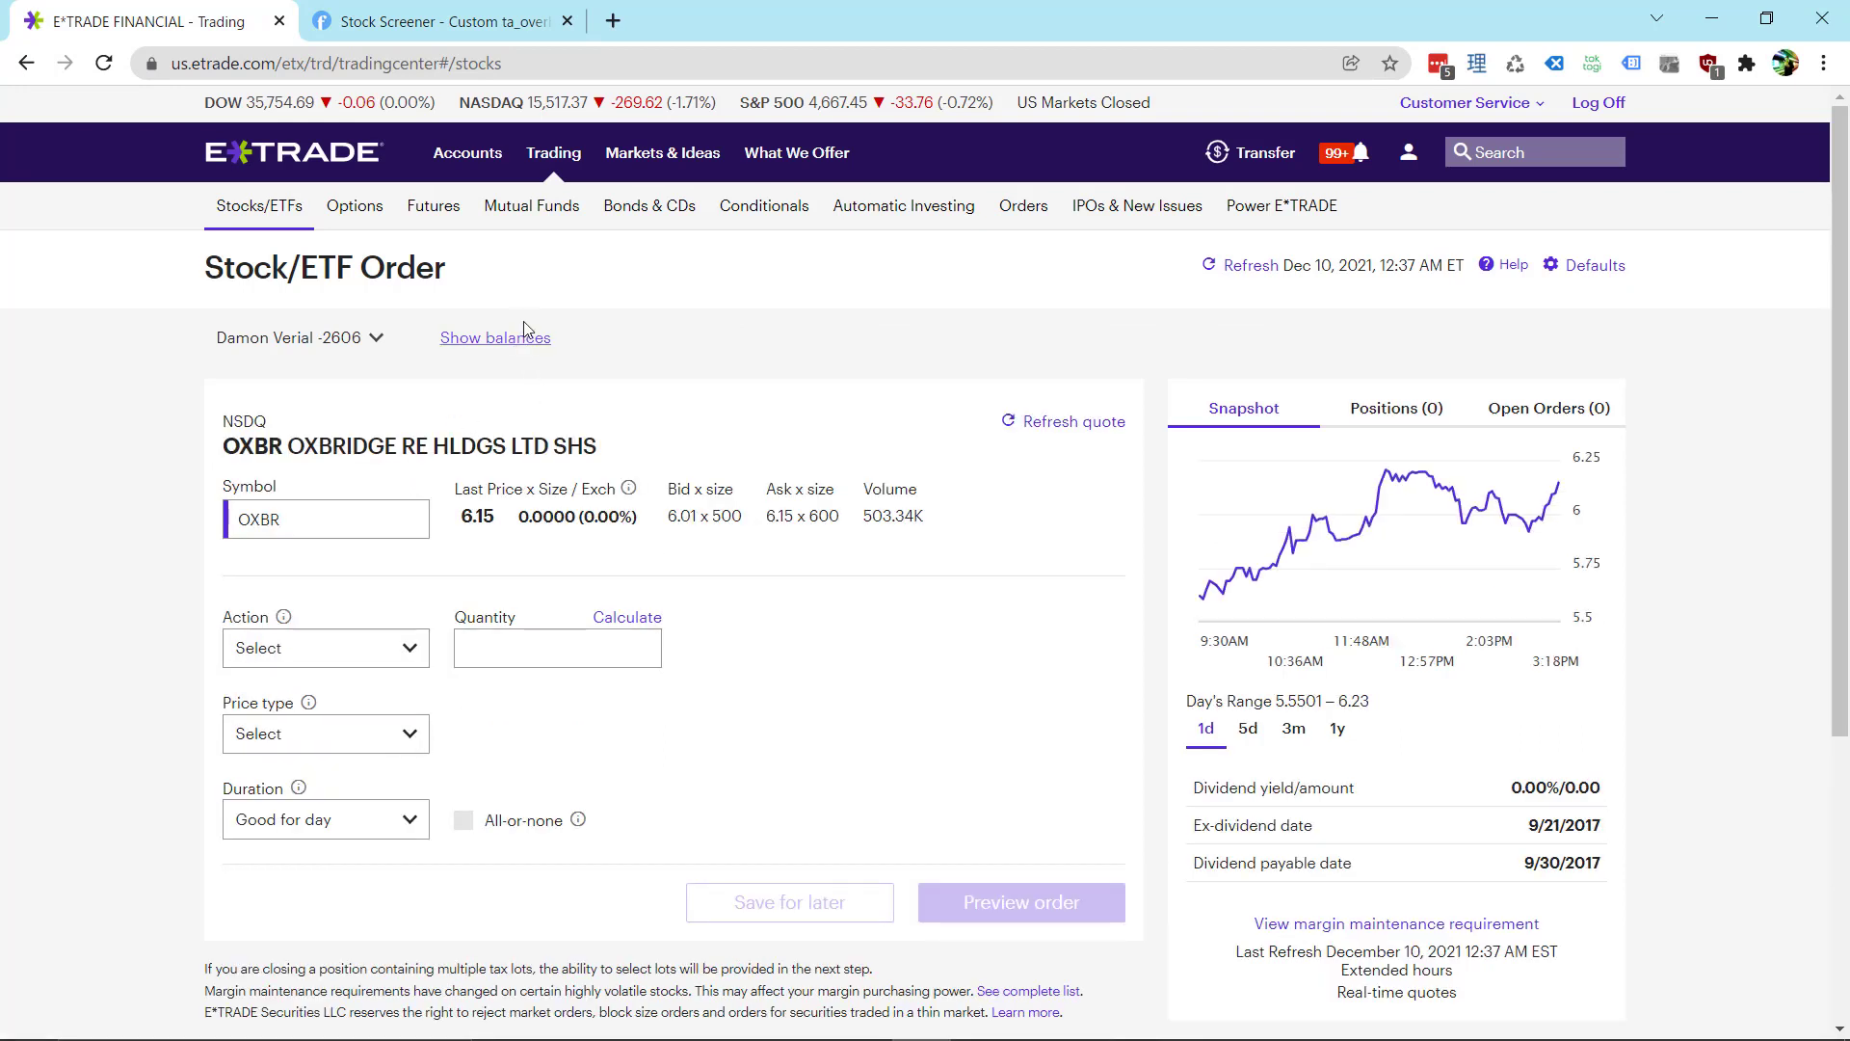
- Compare OXBR's bid and ask prices to judge the size of the spread
double_click(686, 532)
double_click(779, 517)
double_click(688, 520)
double_click(788, 518)
double_click(780, 516)
double_click(685, 516)
left_click(794, 549)
- Switch to RStudio, calculate 14/601 in the console, and return to the stock order page
key("alt+Tab")
key("alt+Tab")
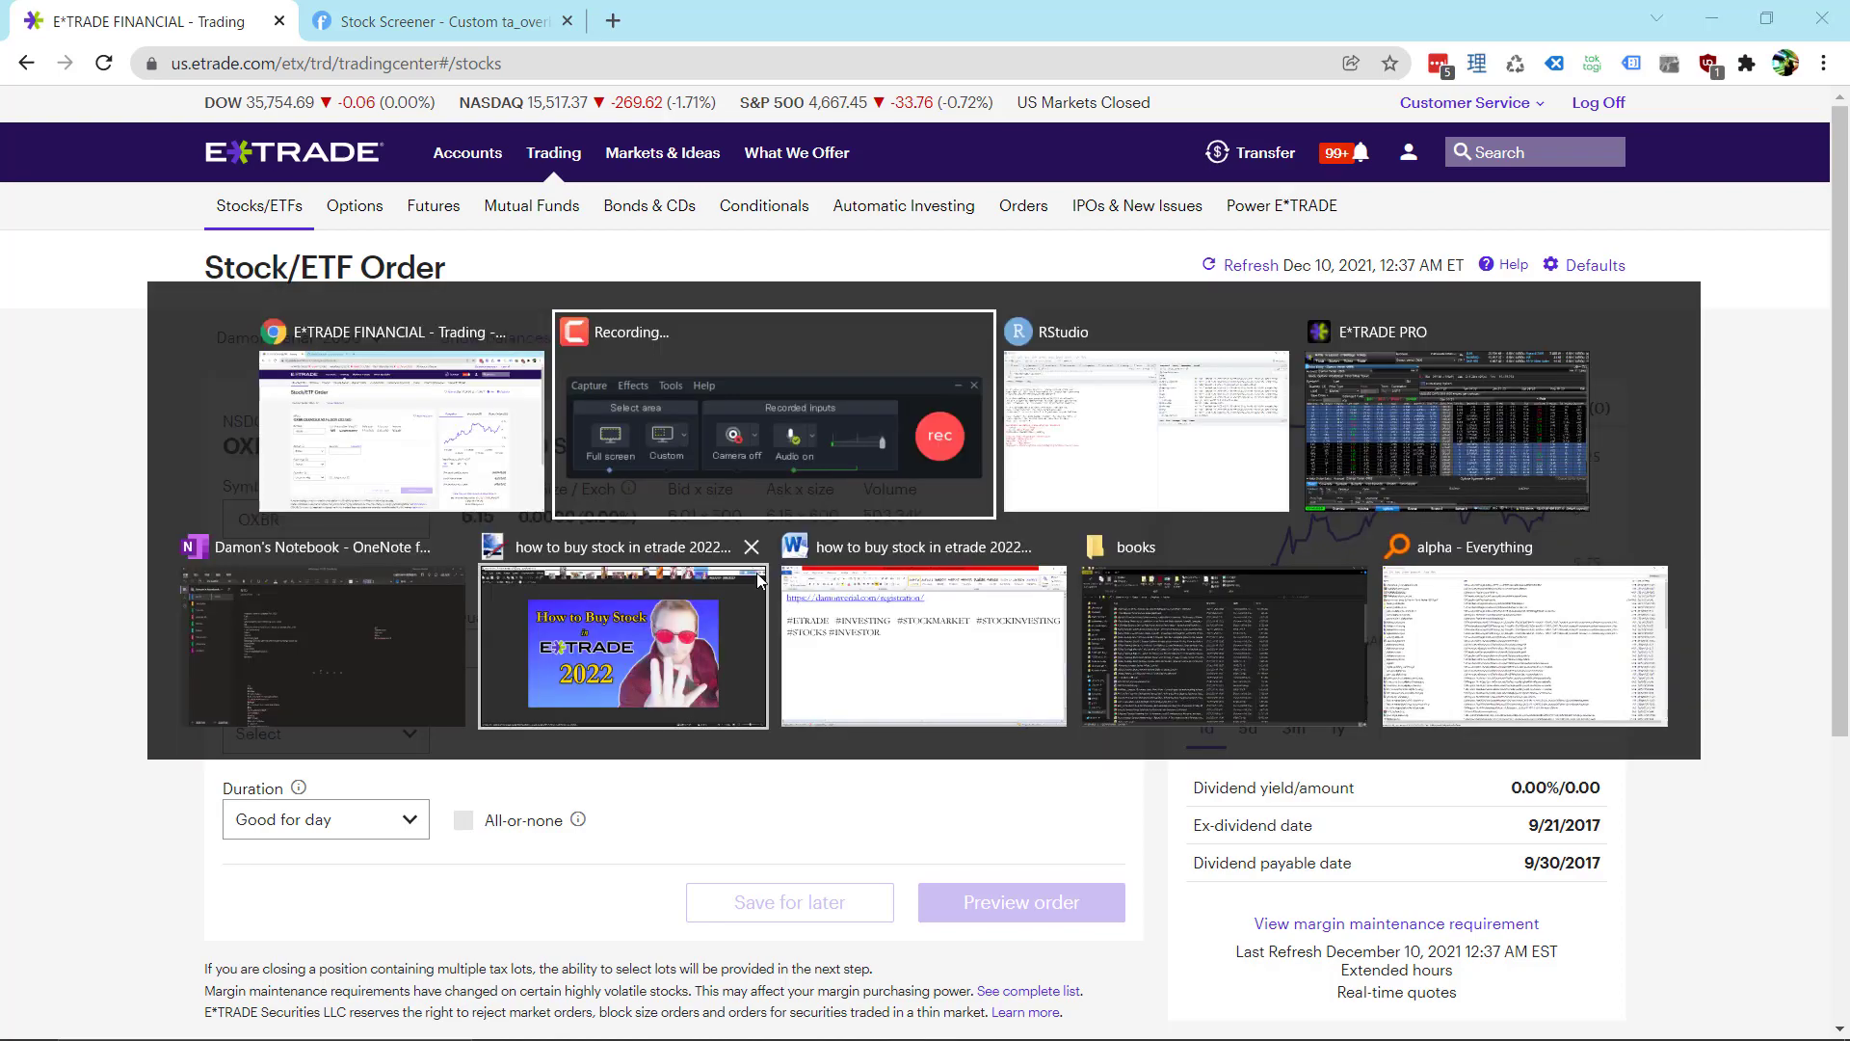
type("1")
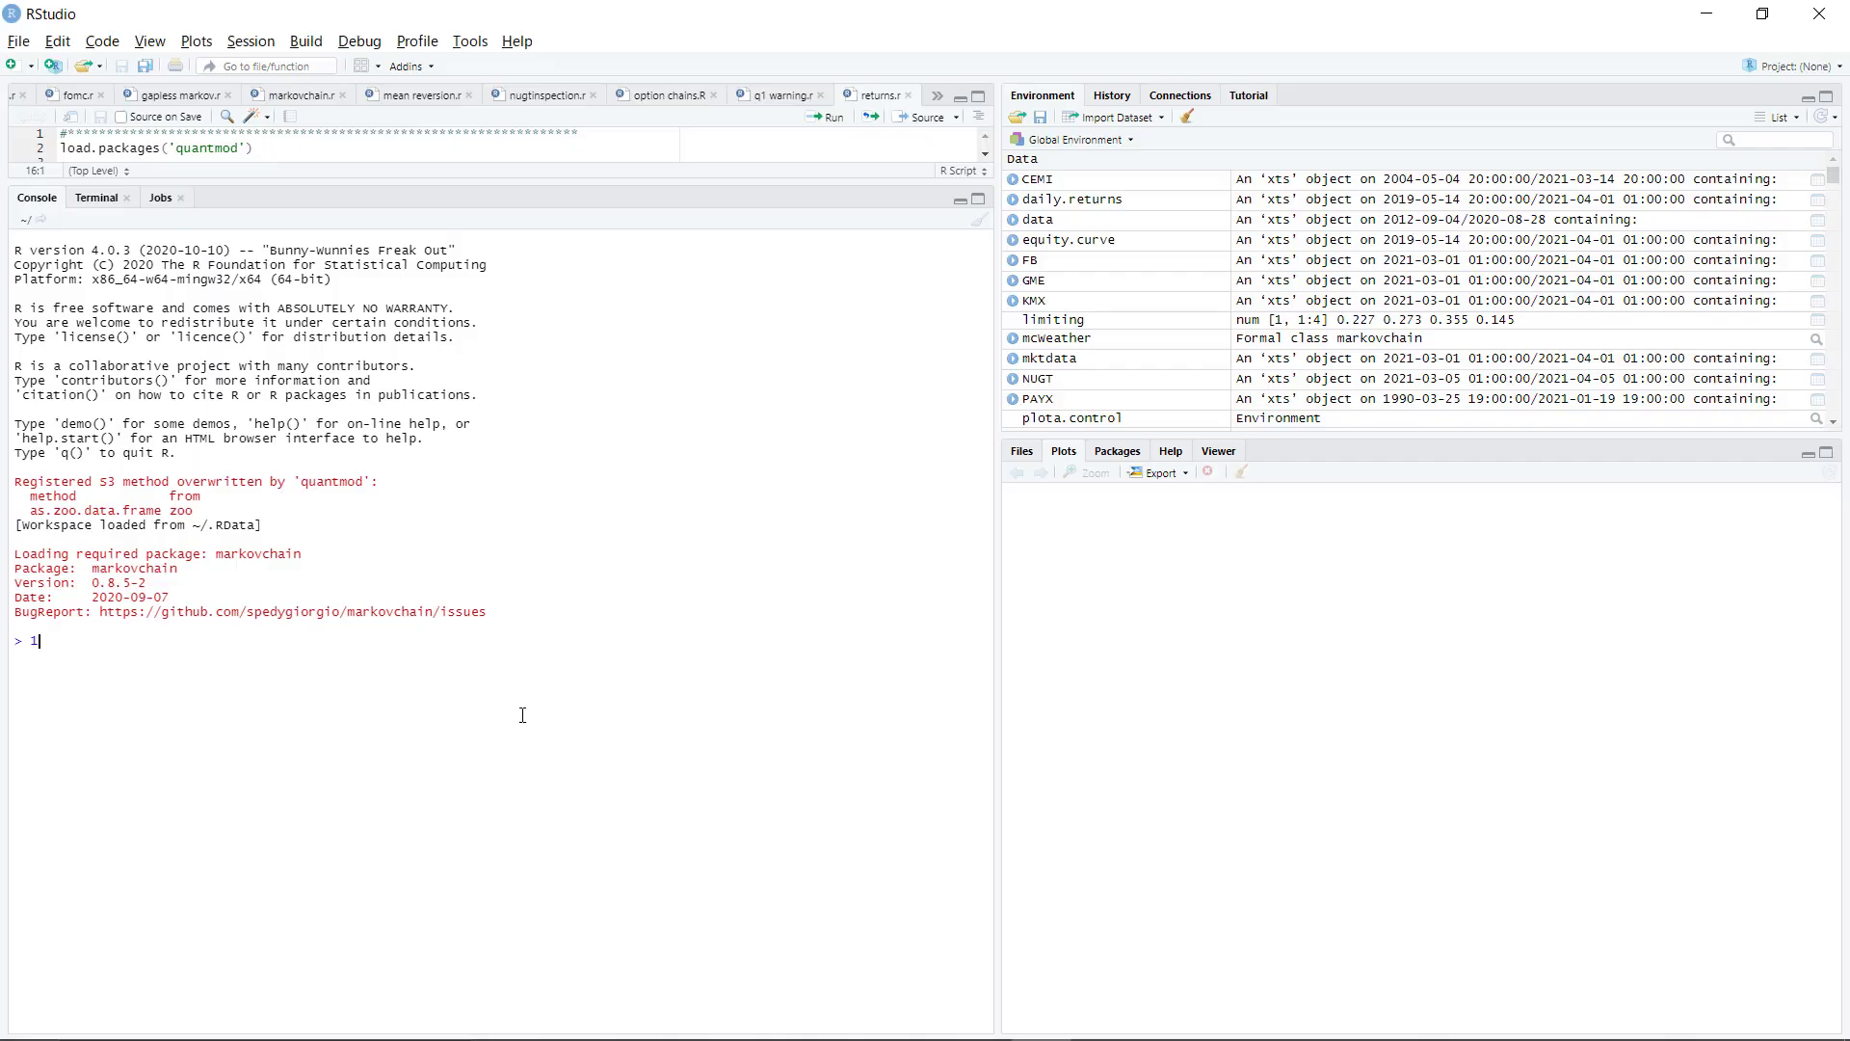
type("4/601")
key("Return")
key("alt+Tab")
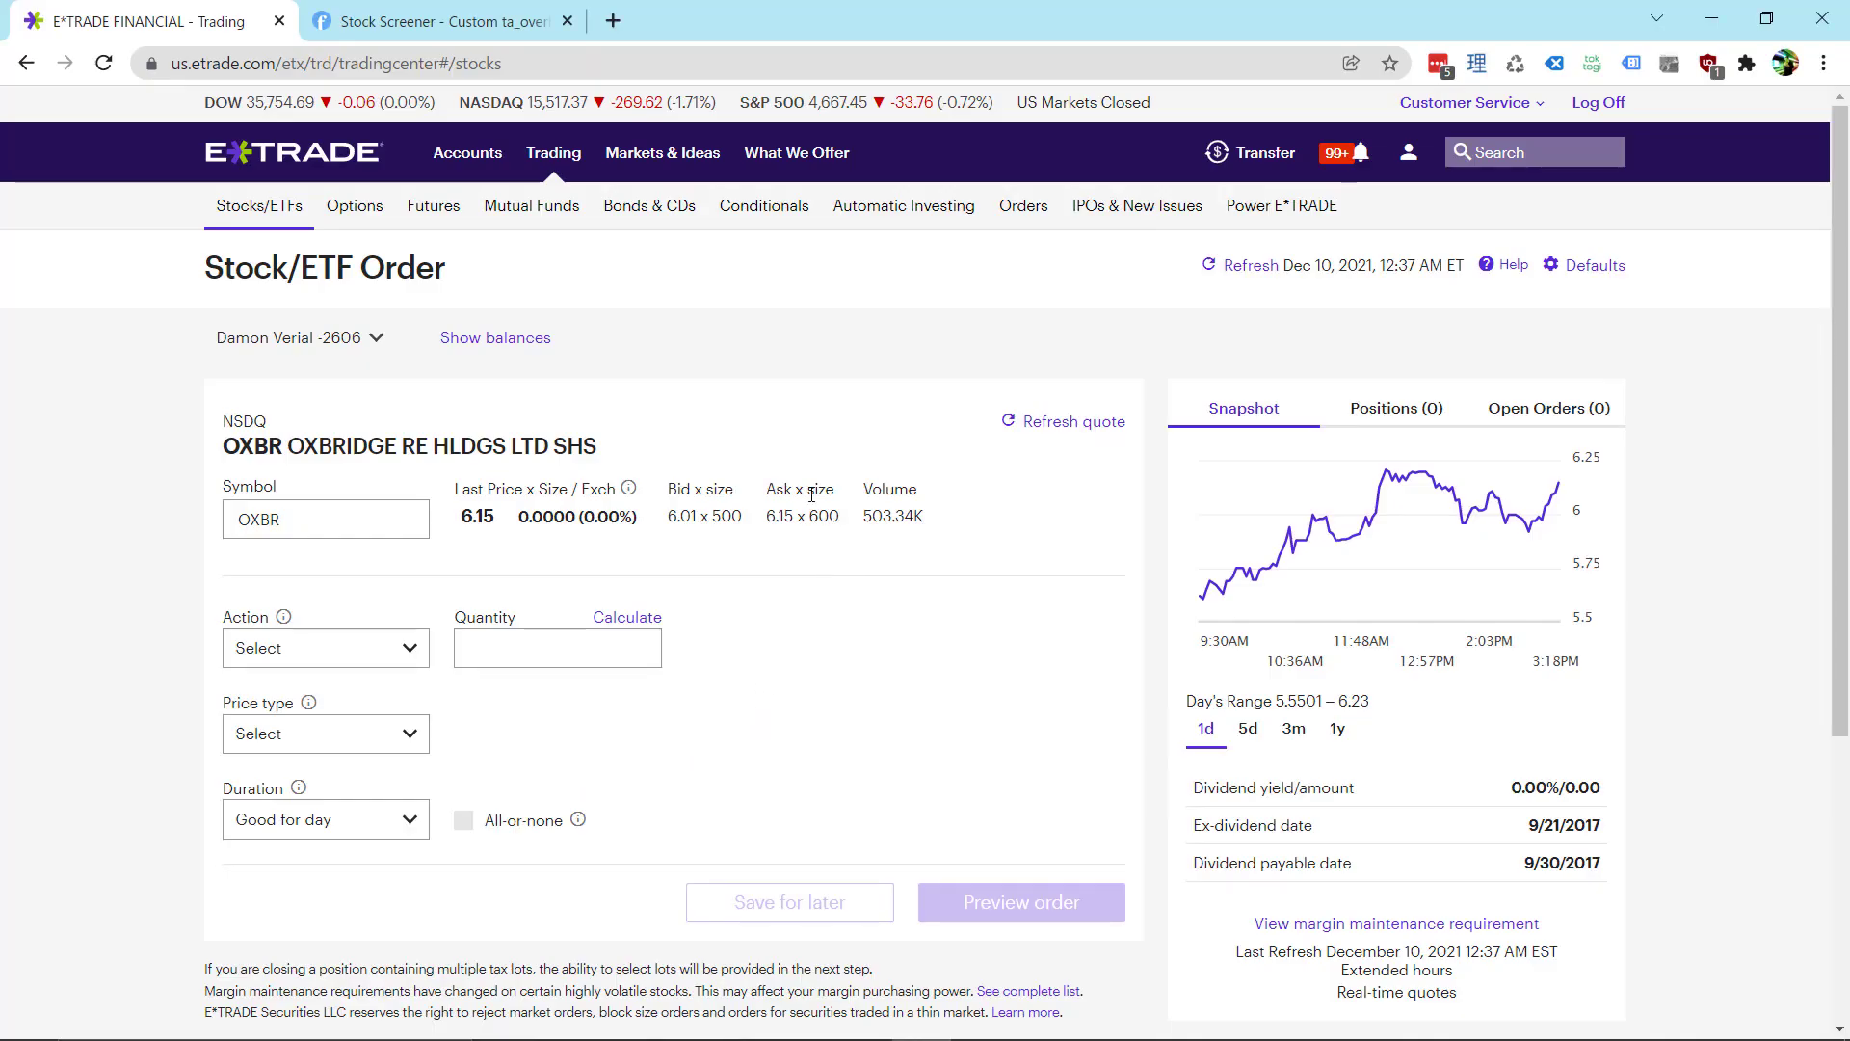
- Set the OXBR order to buy 100 shares with the Limit price type
left_click(395, 654)
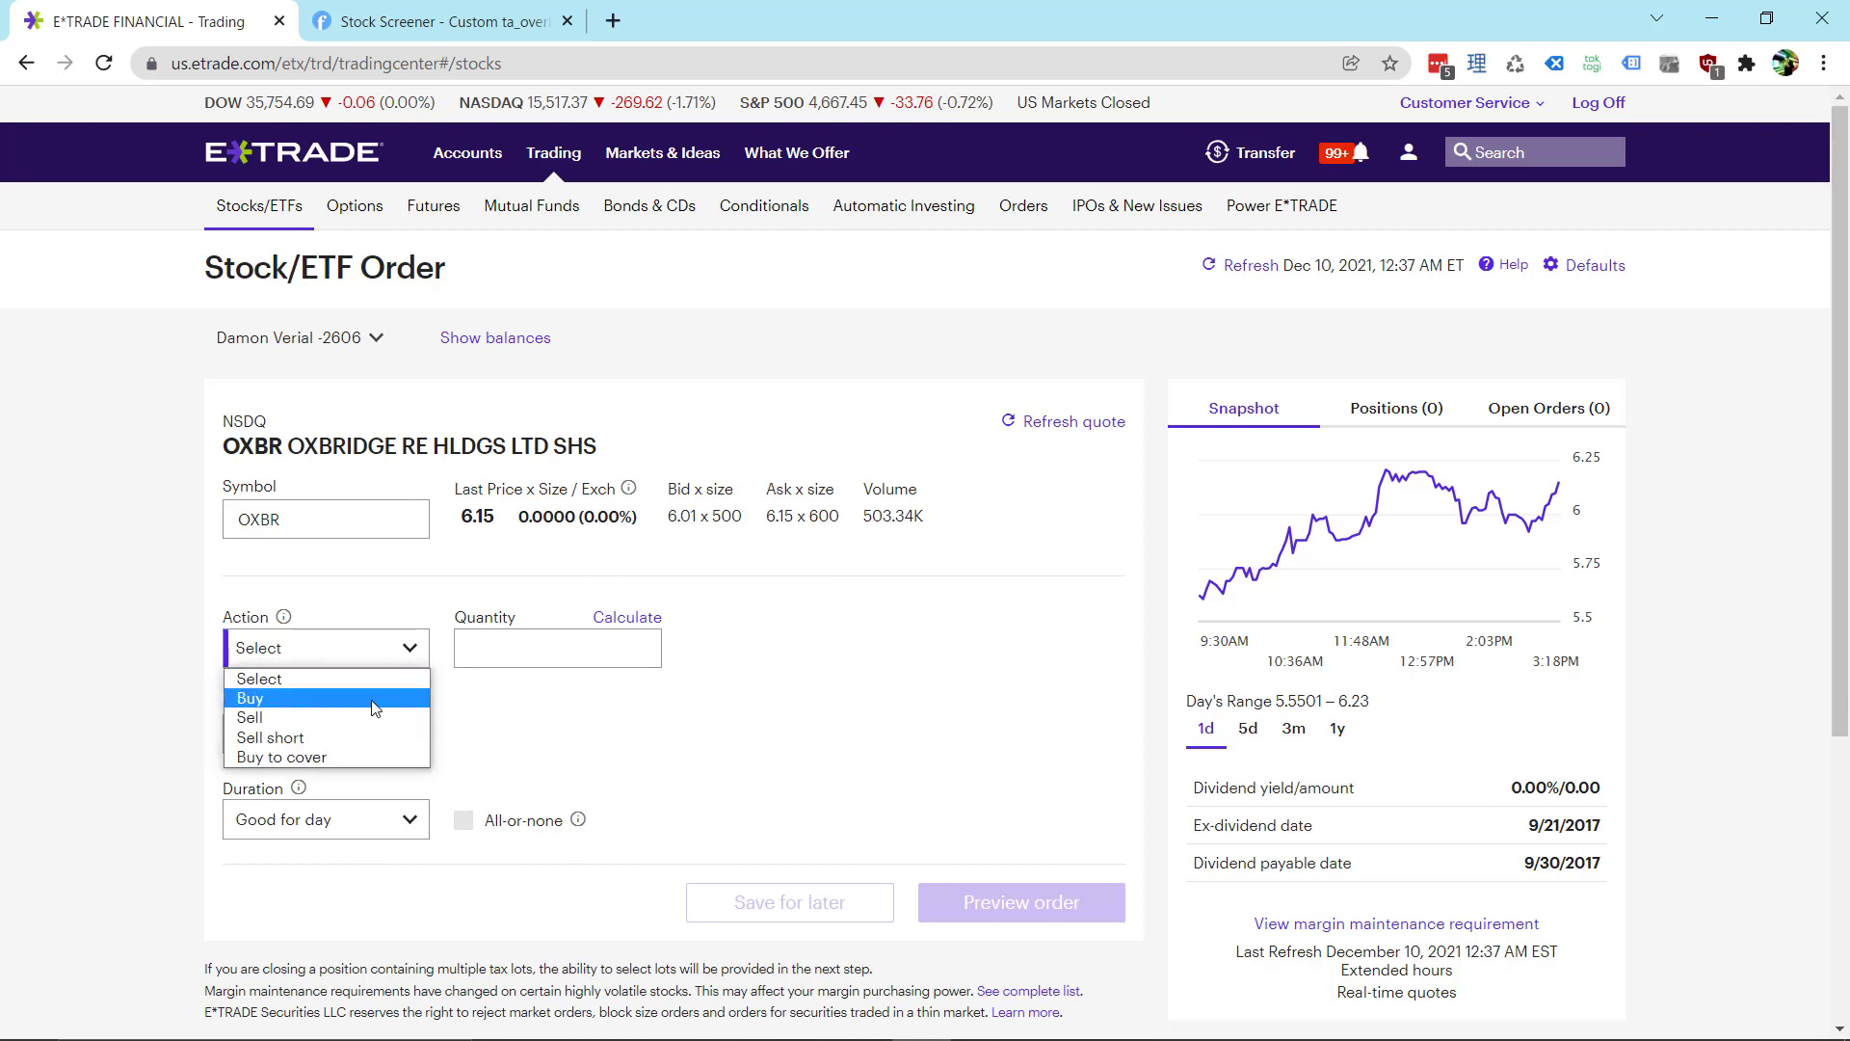
left_click(373, 700)
left_click(530, 654)
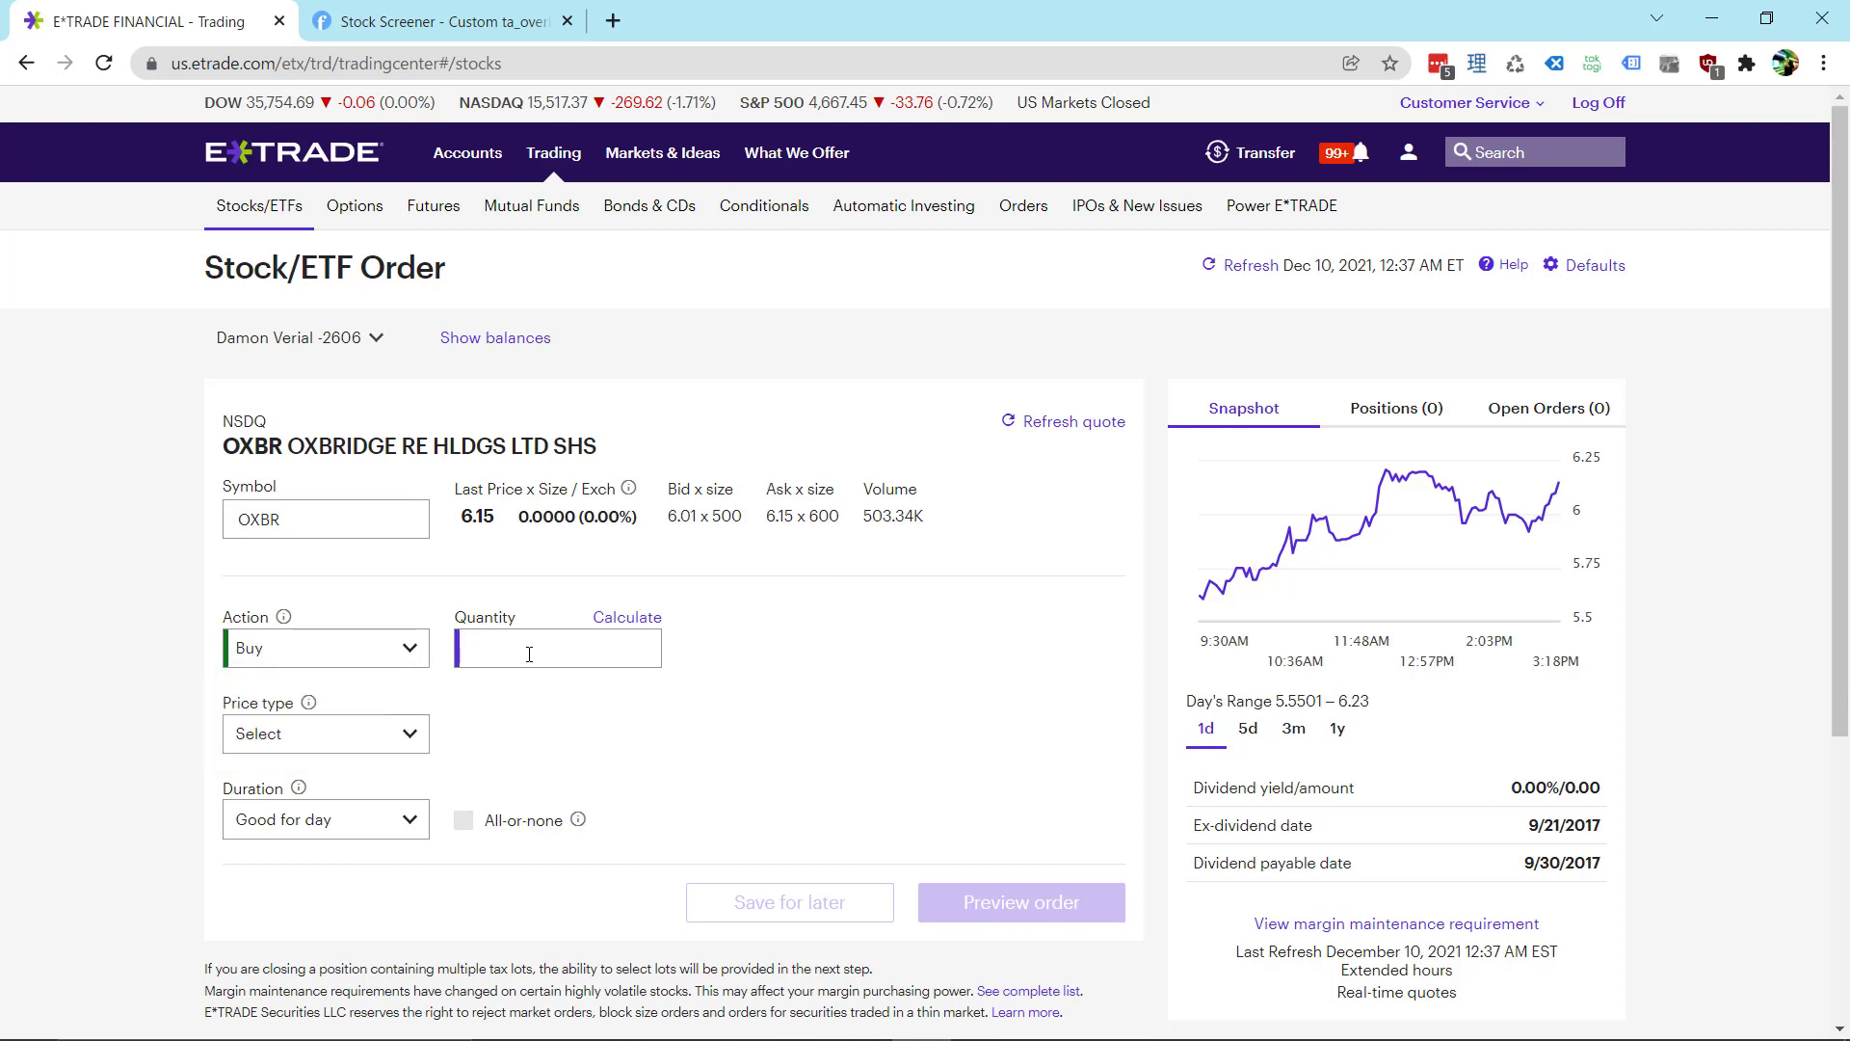
type("100")
left_click(384, 744)
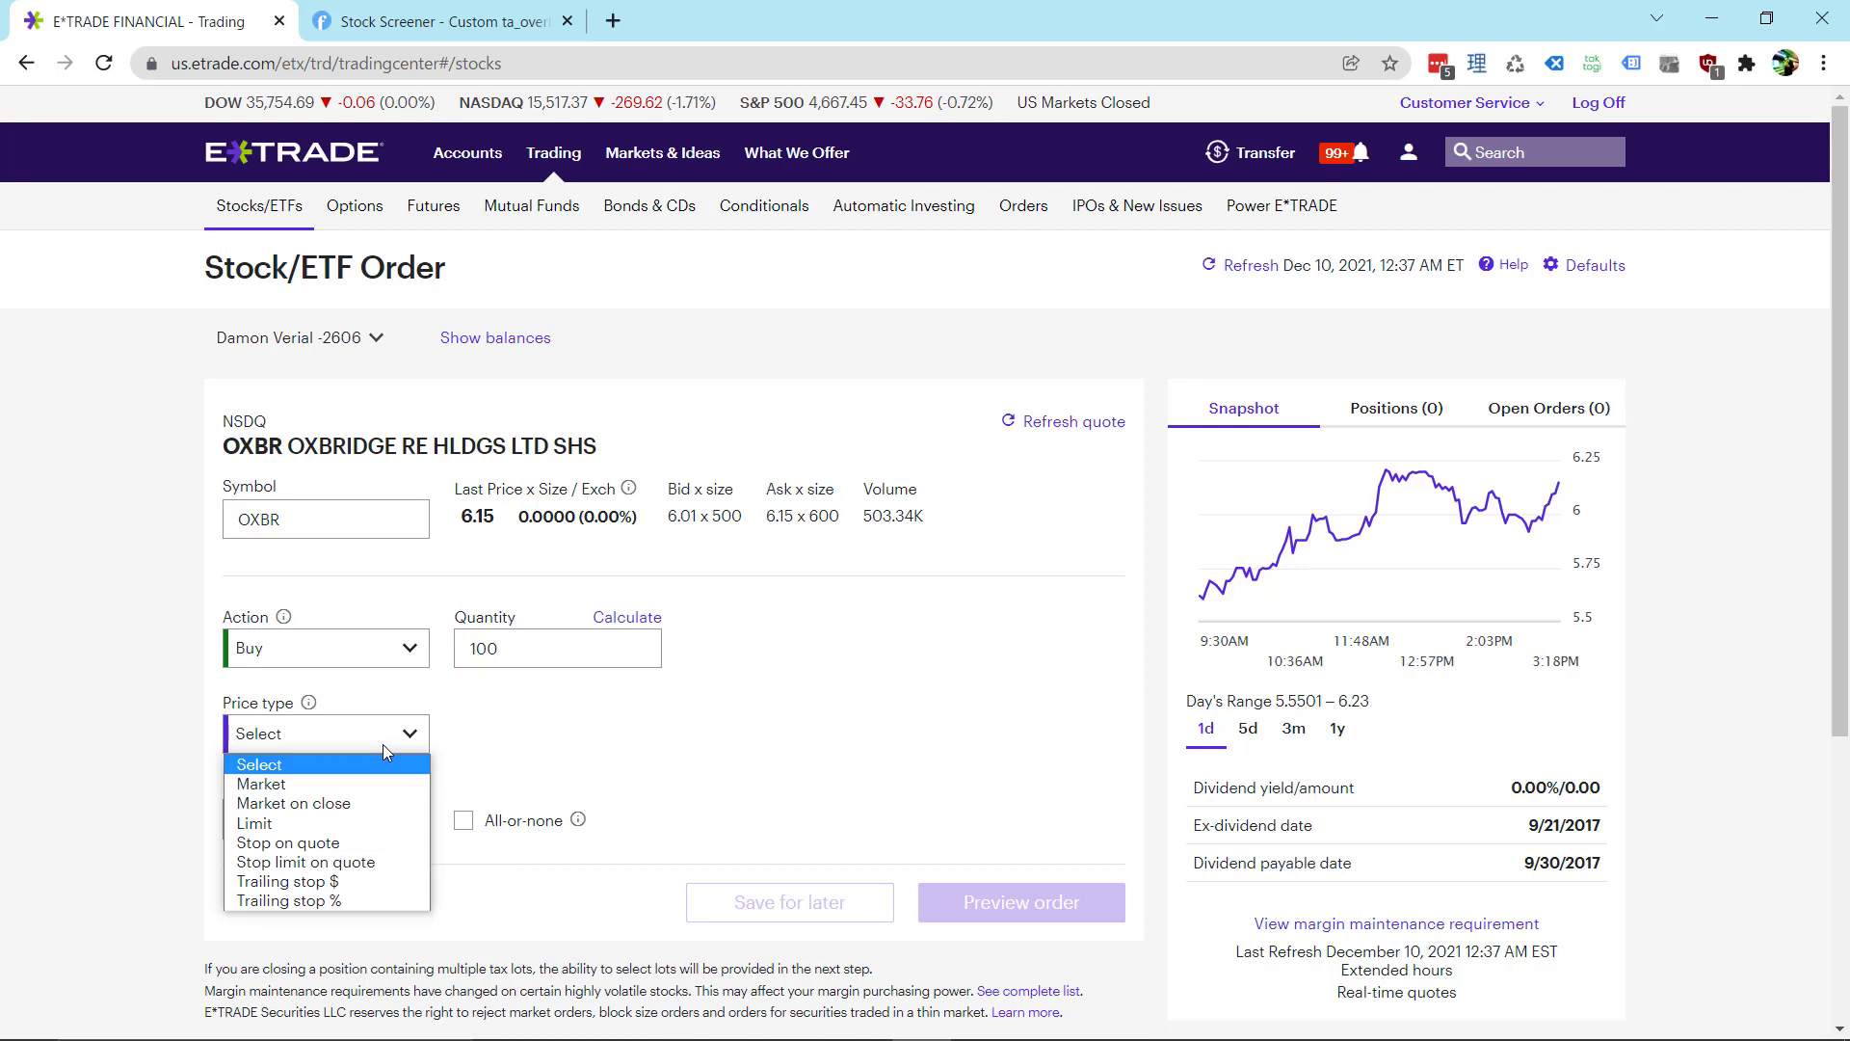
left_click(331, 825)
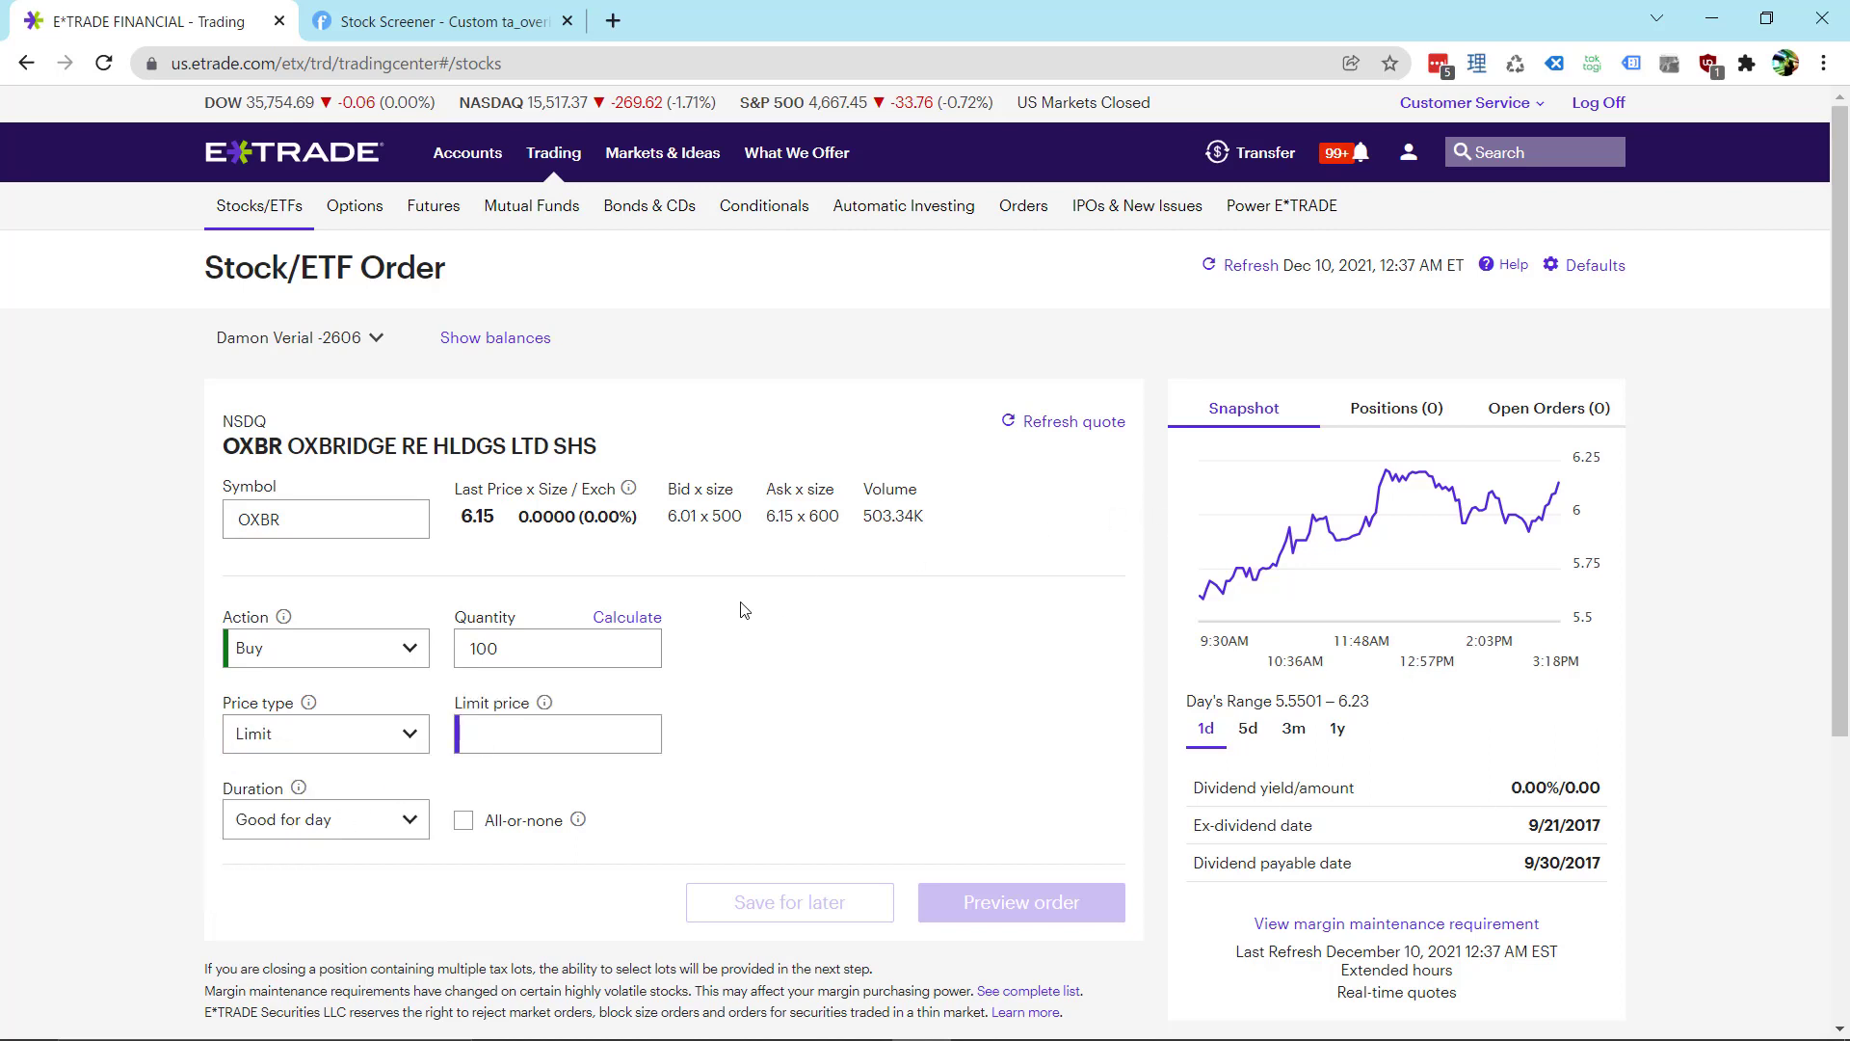
- Set the OXBR limit price to 6.01, comparing it with the quoted bid and ask prices
double_click(780, 516)
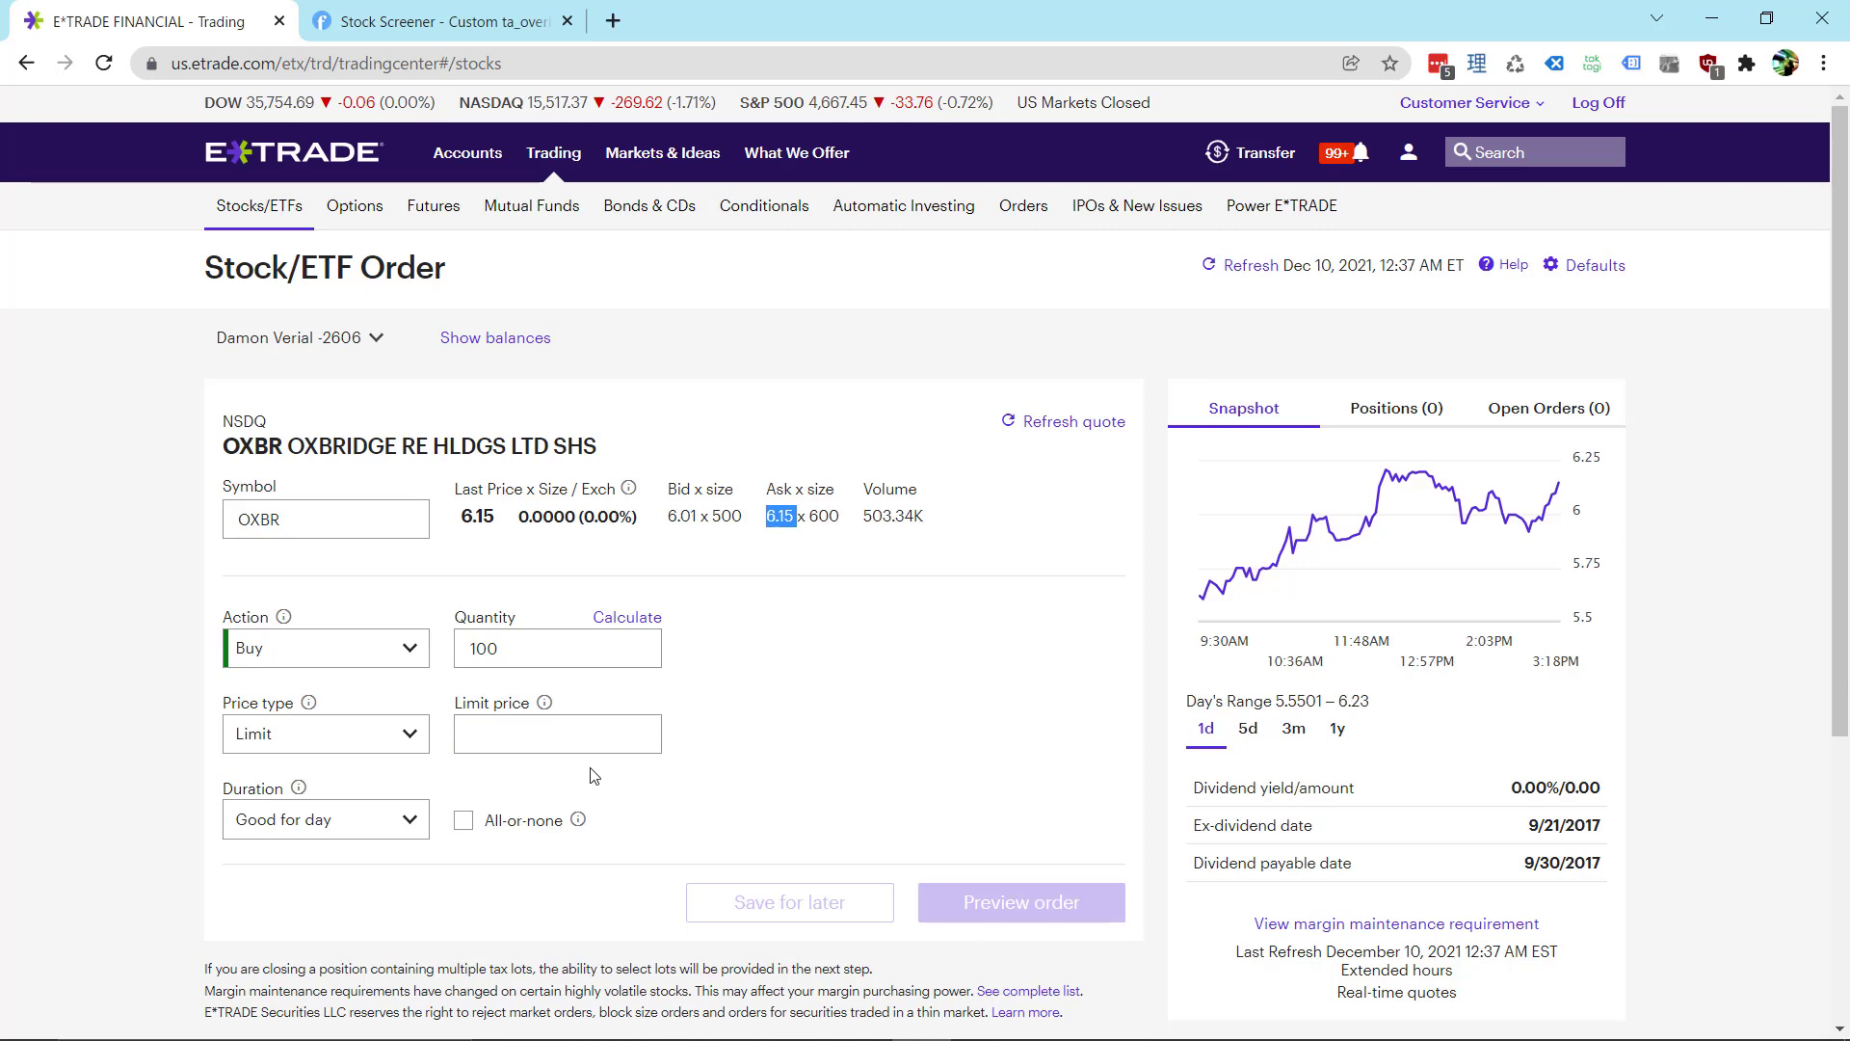
left_click(607, 733)
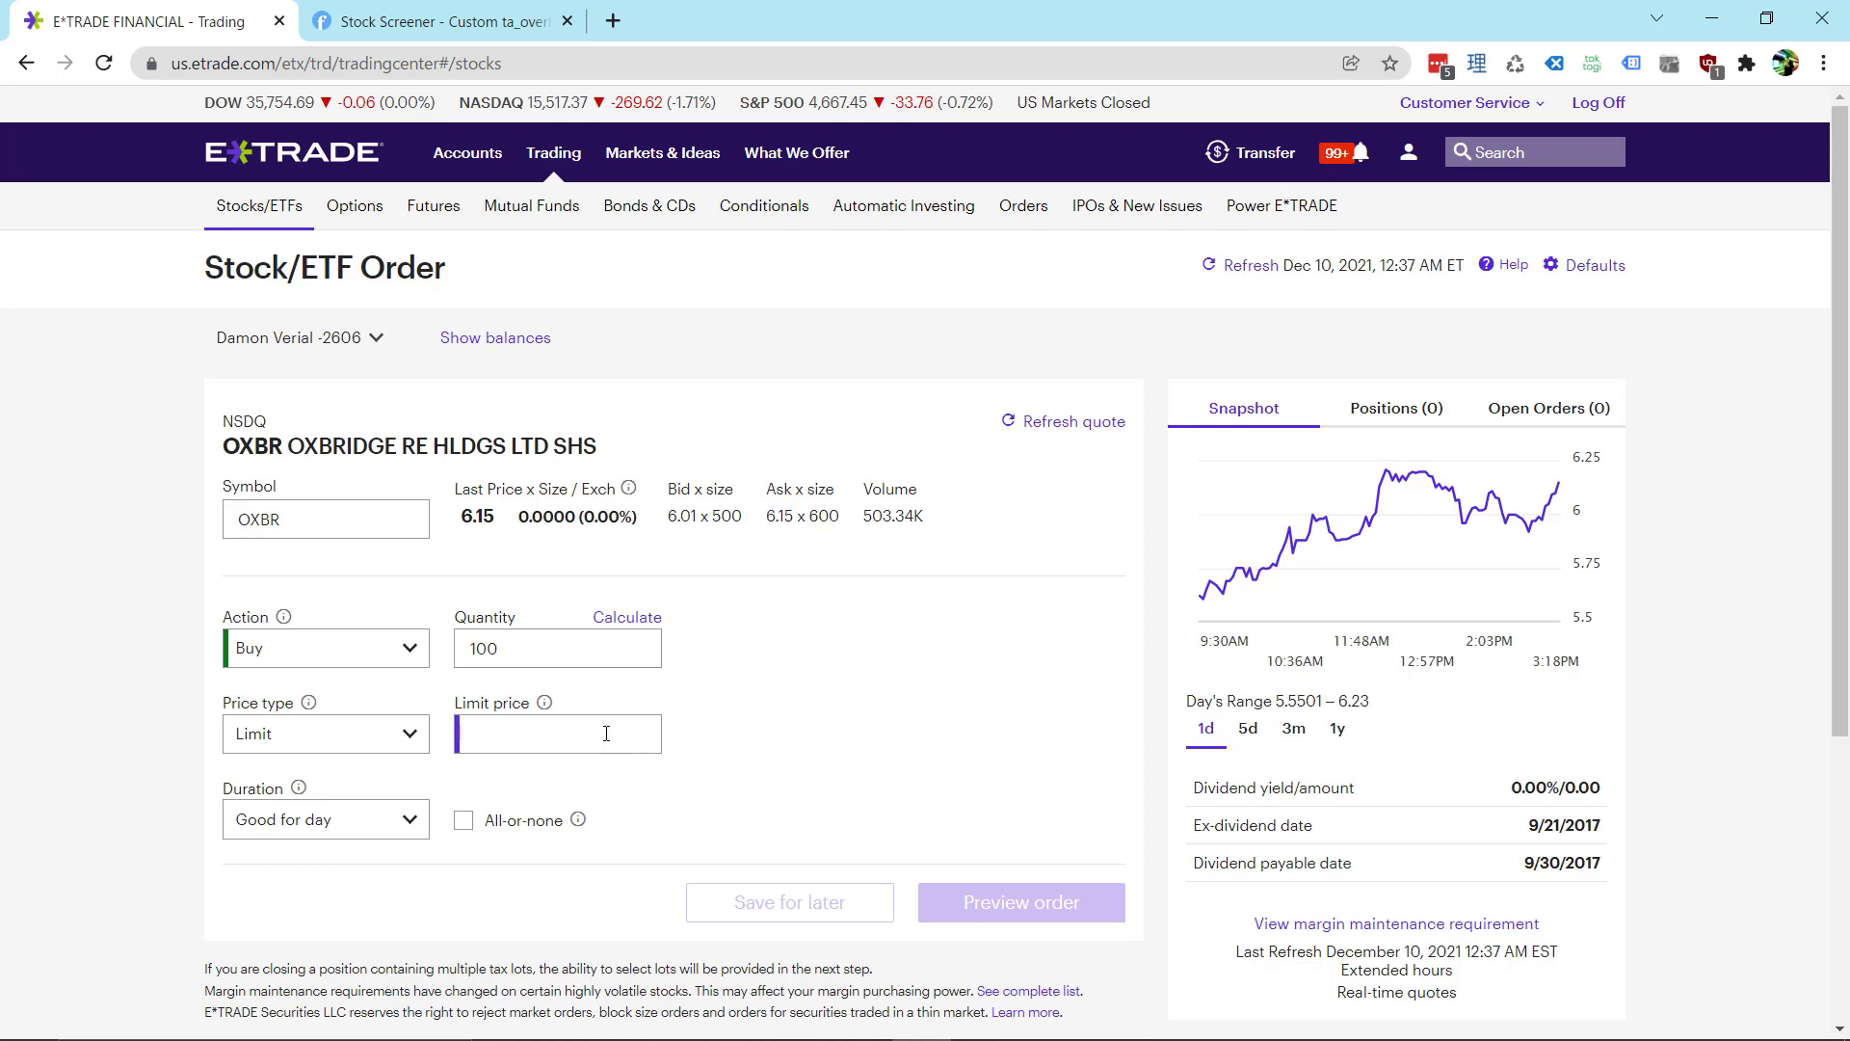
type("6.01")
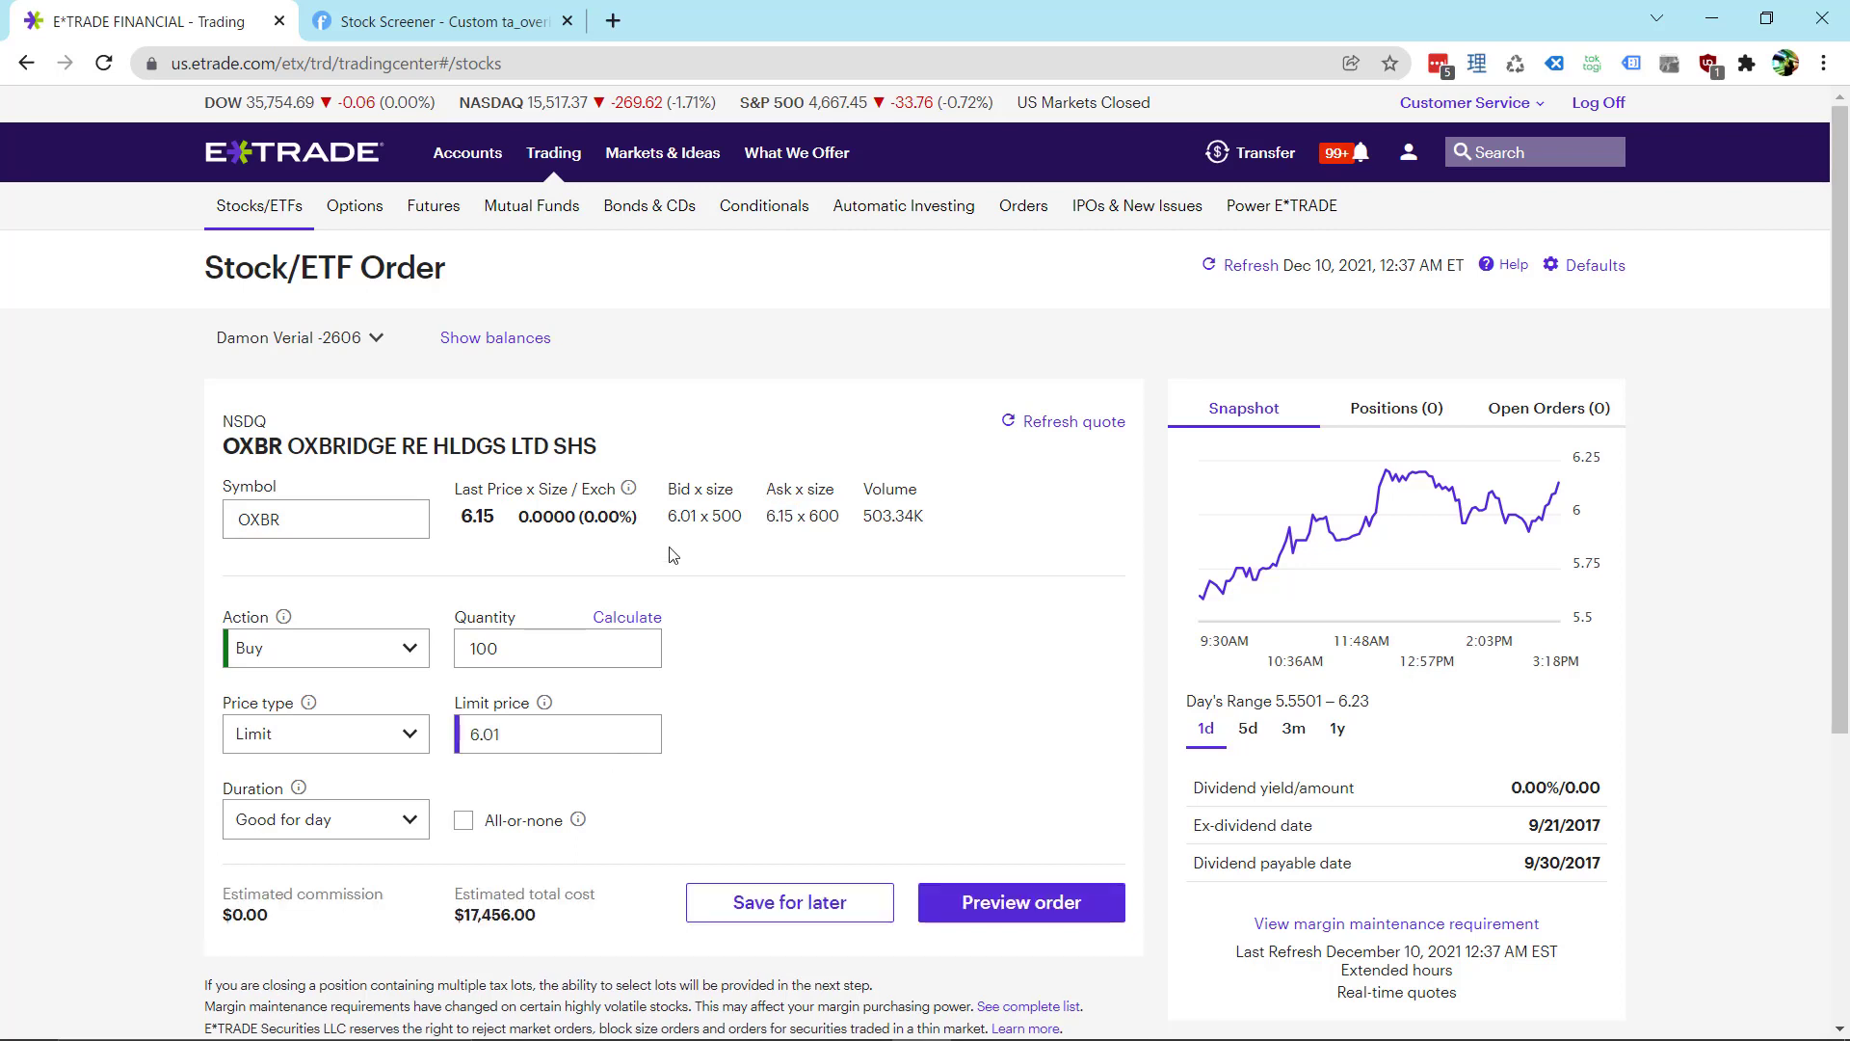
double_click(681, 514)
- Raise the limit price in small increments from 6.02 through 6.04, and set it to 6.10
left_click(565, 734)
key("BackSpace")
type("2")
type("2")
key("BackSpace")
type("3")
key("BackSpace")
type("4")
key("BackSpace")
key("BackSpace")
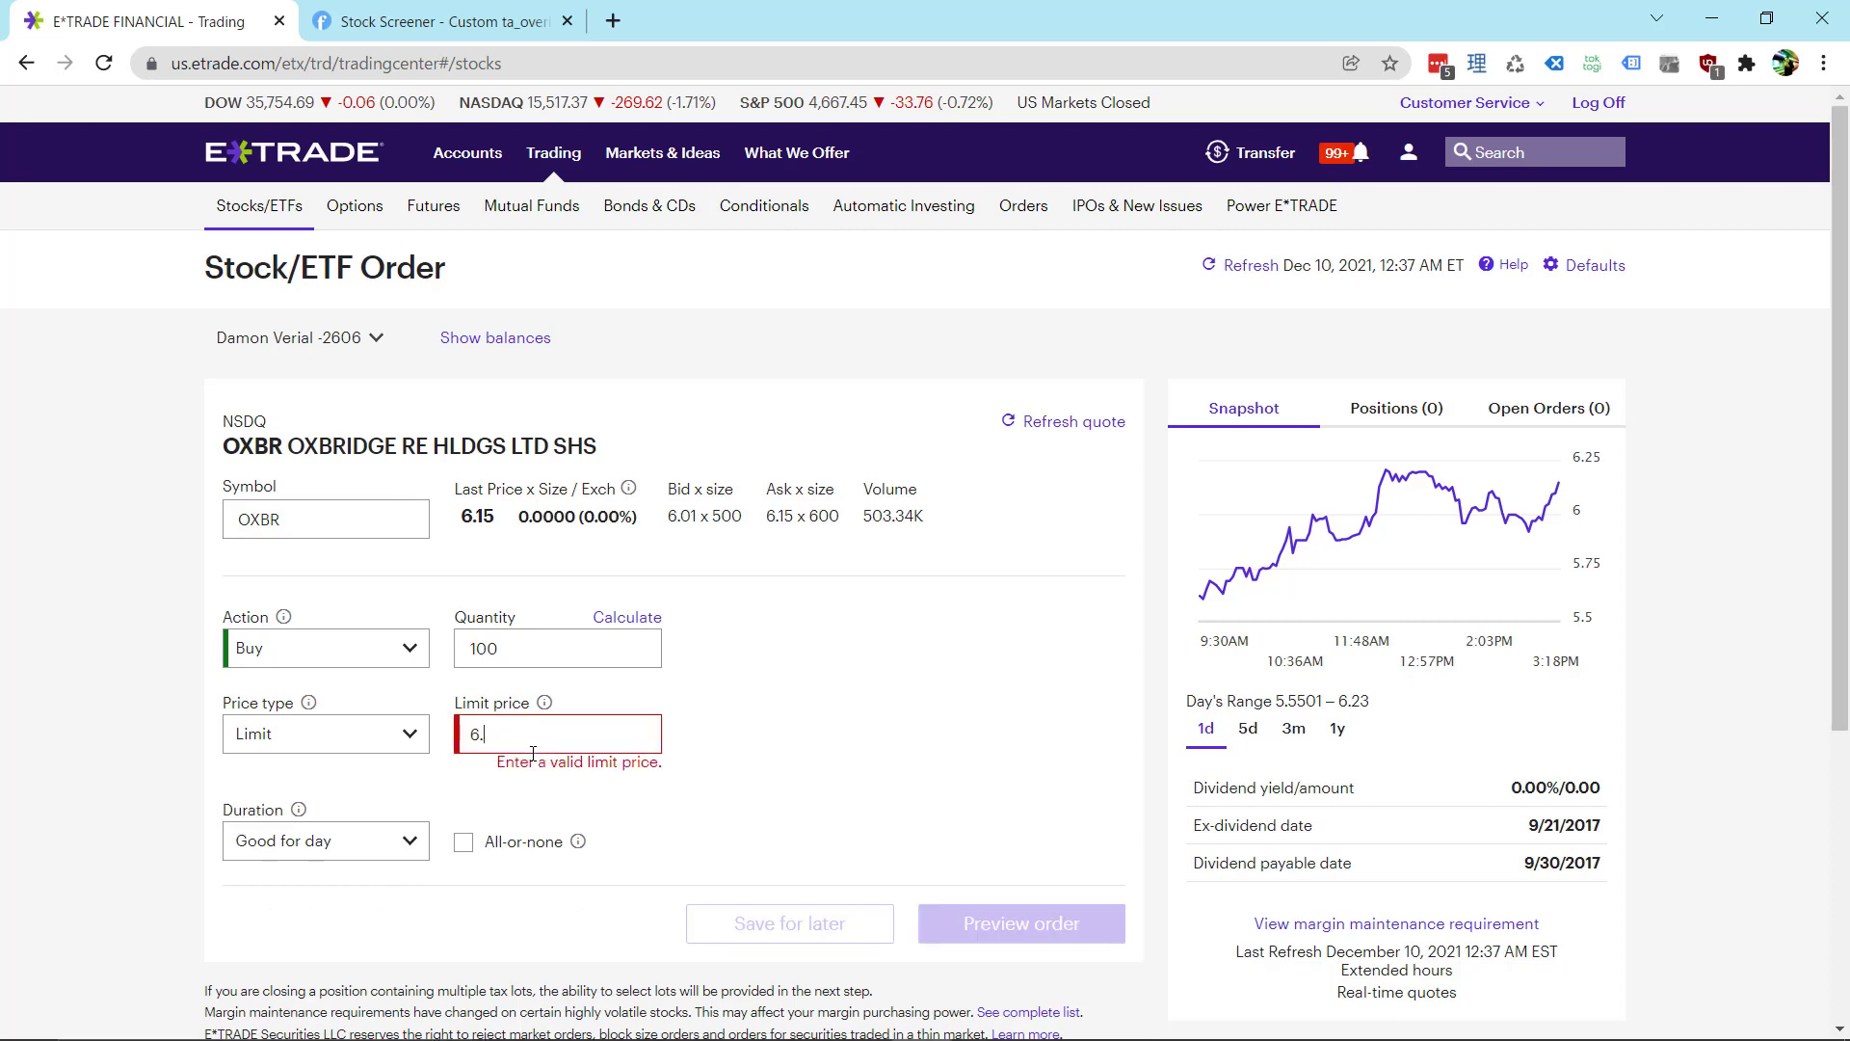
type("10")
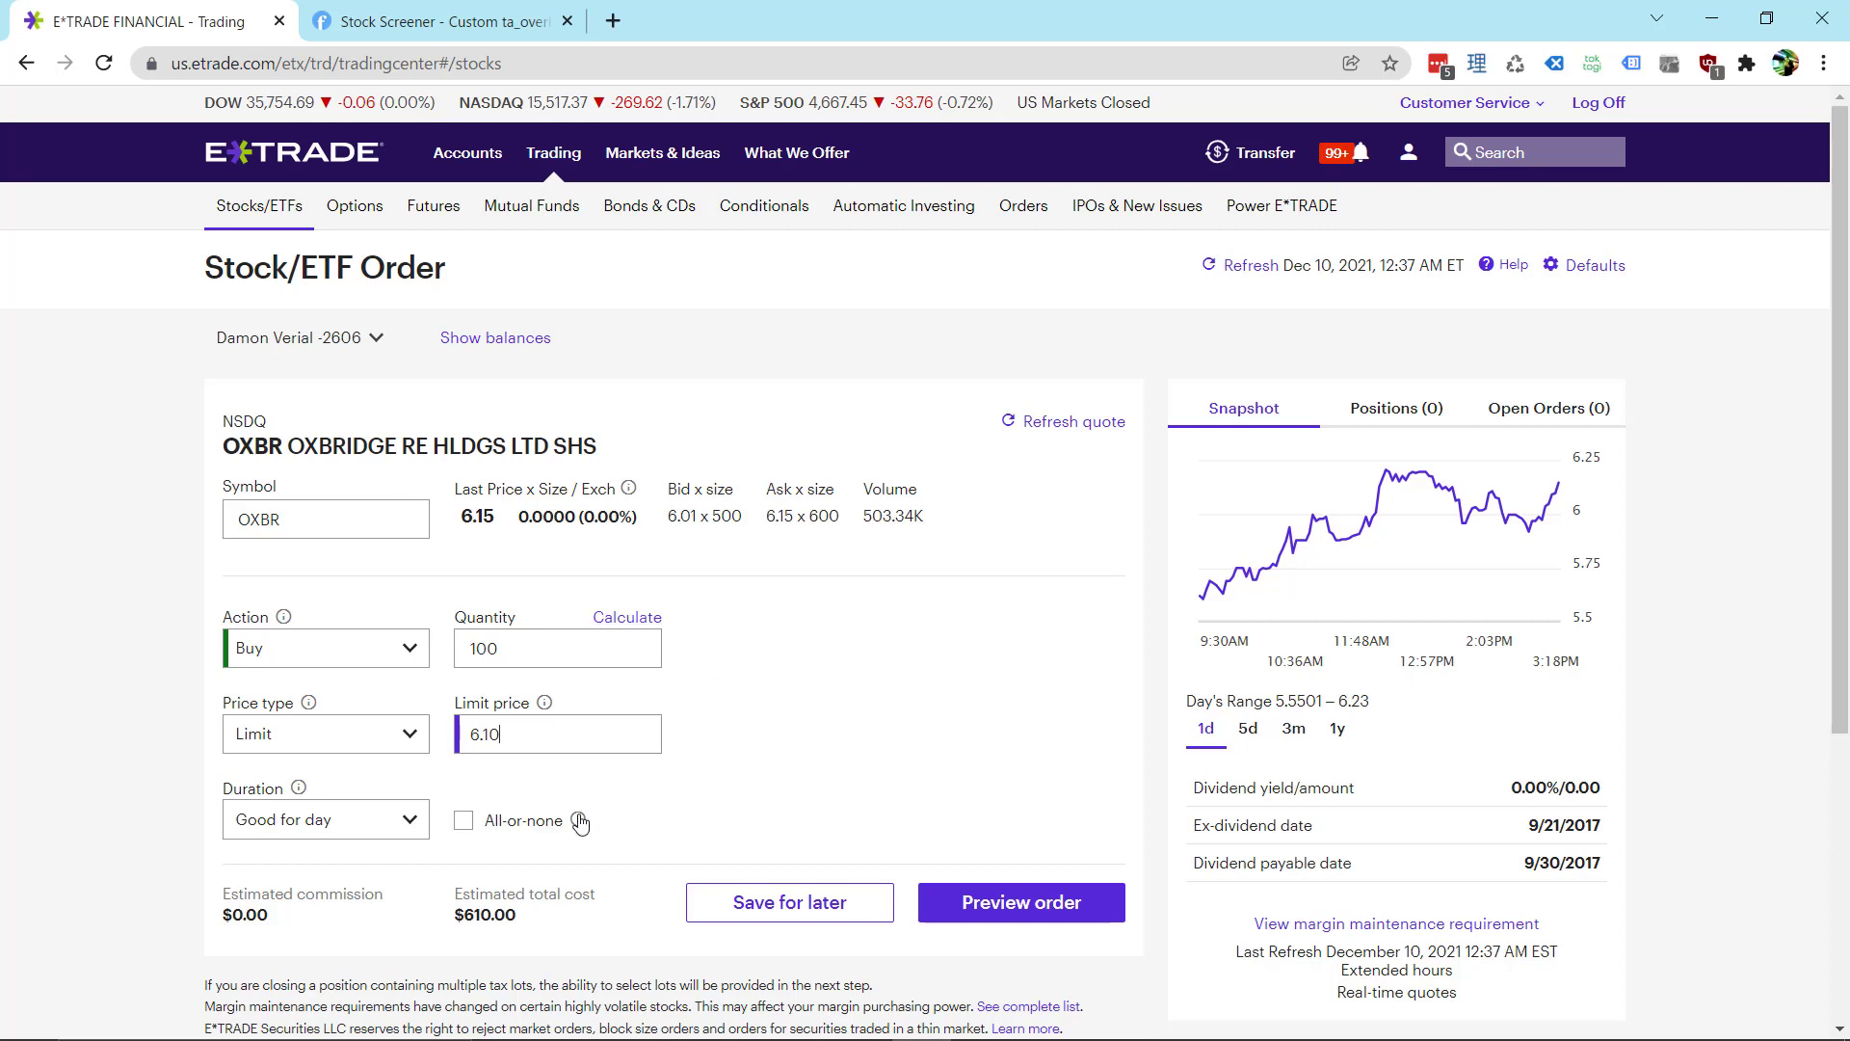
- Try the Good for 60 days, Immediate or cancel and Fill or kill durations, and return the order to Good for day
left_click(376, 821)
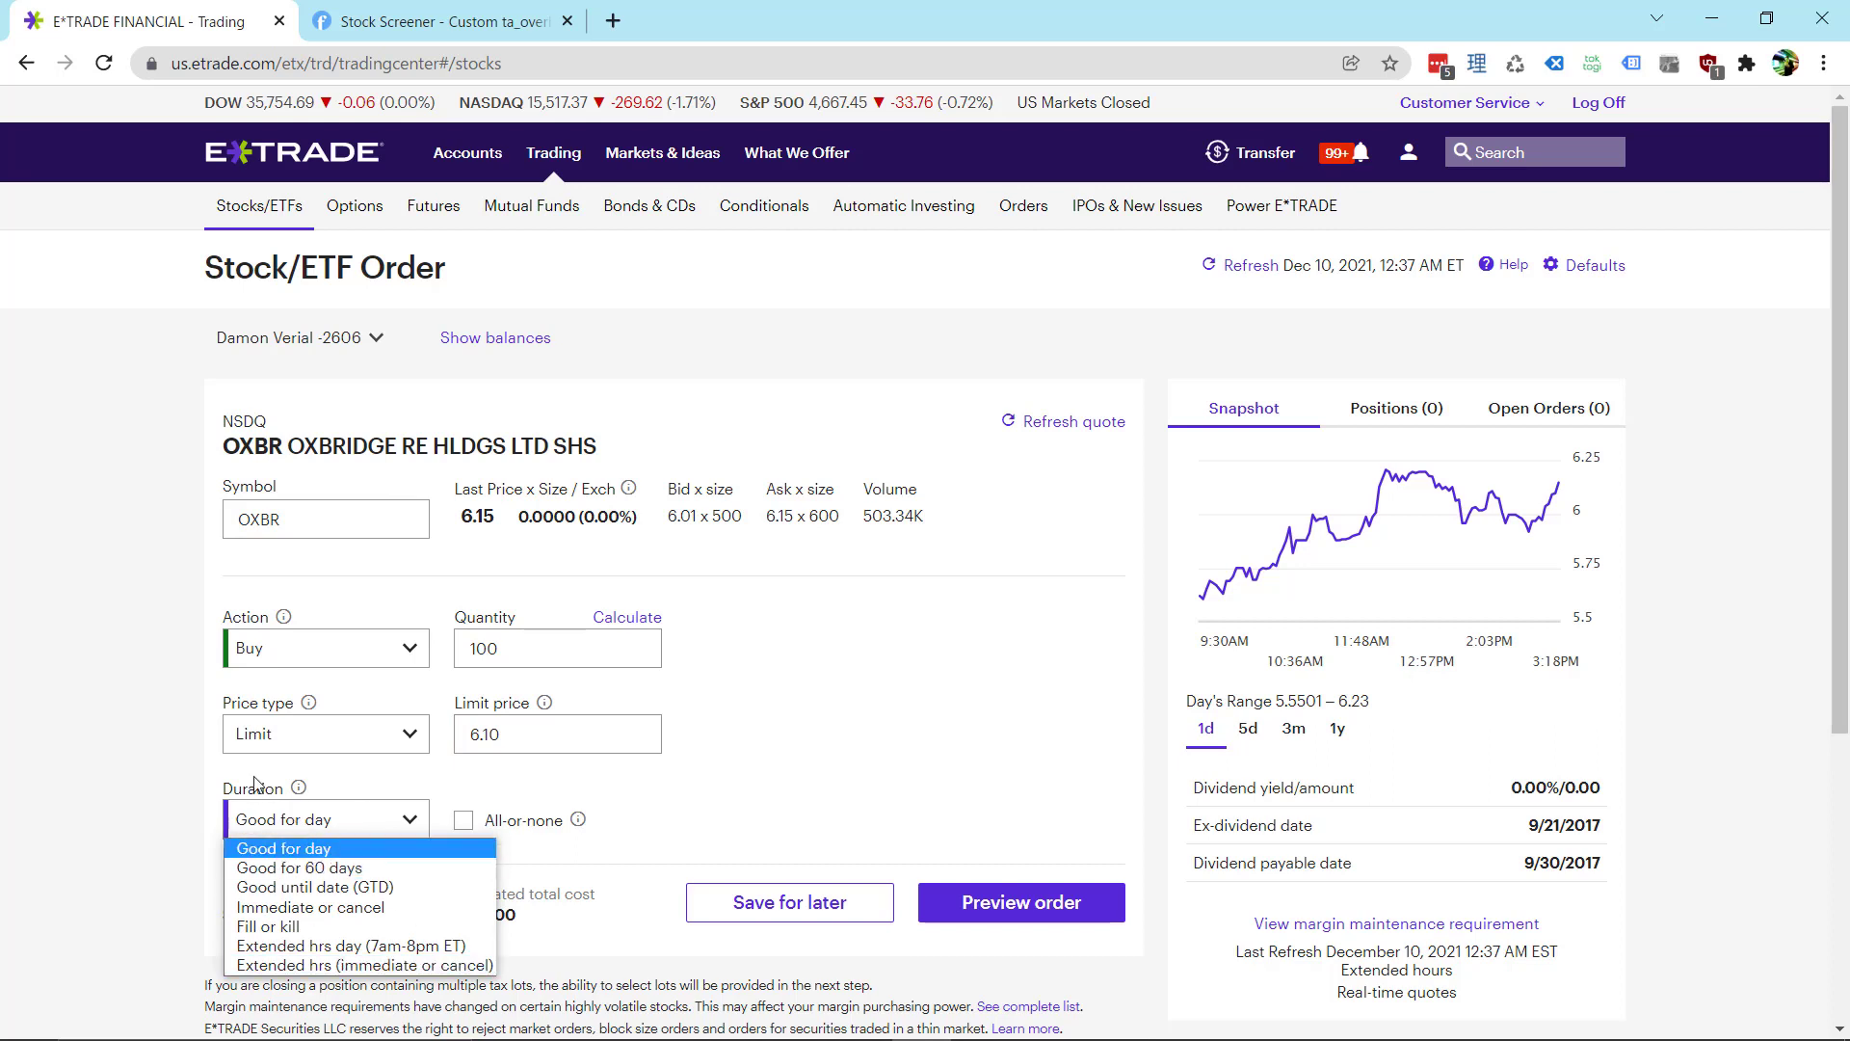
left_click(324, 850)
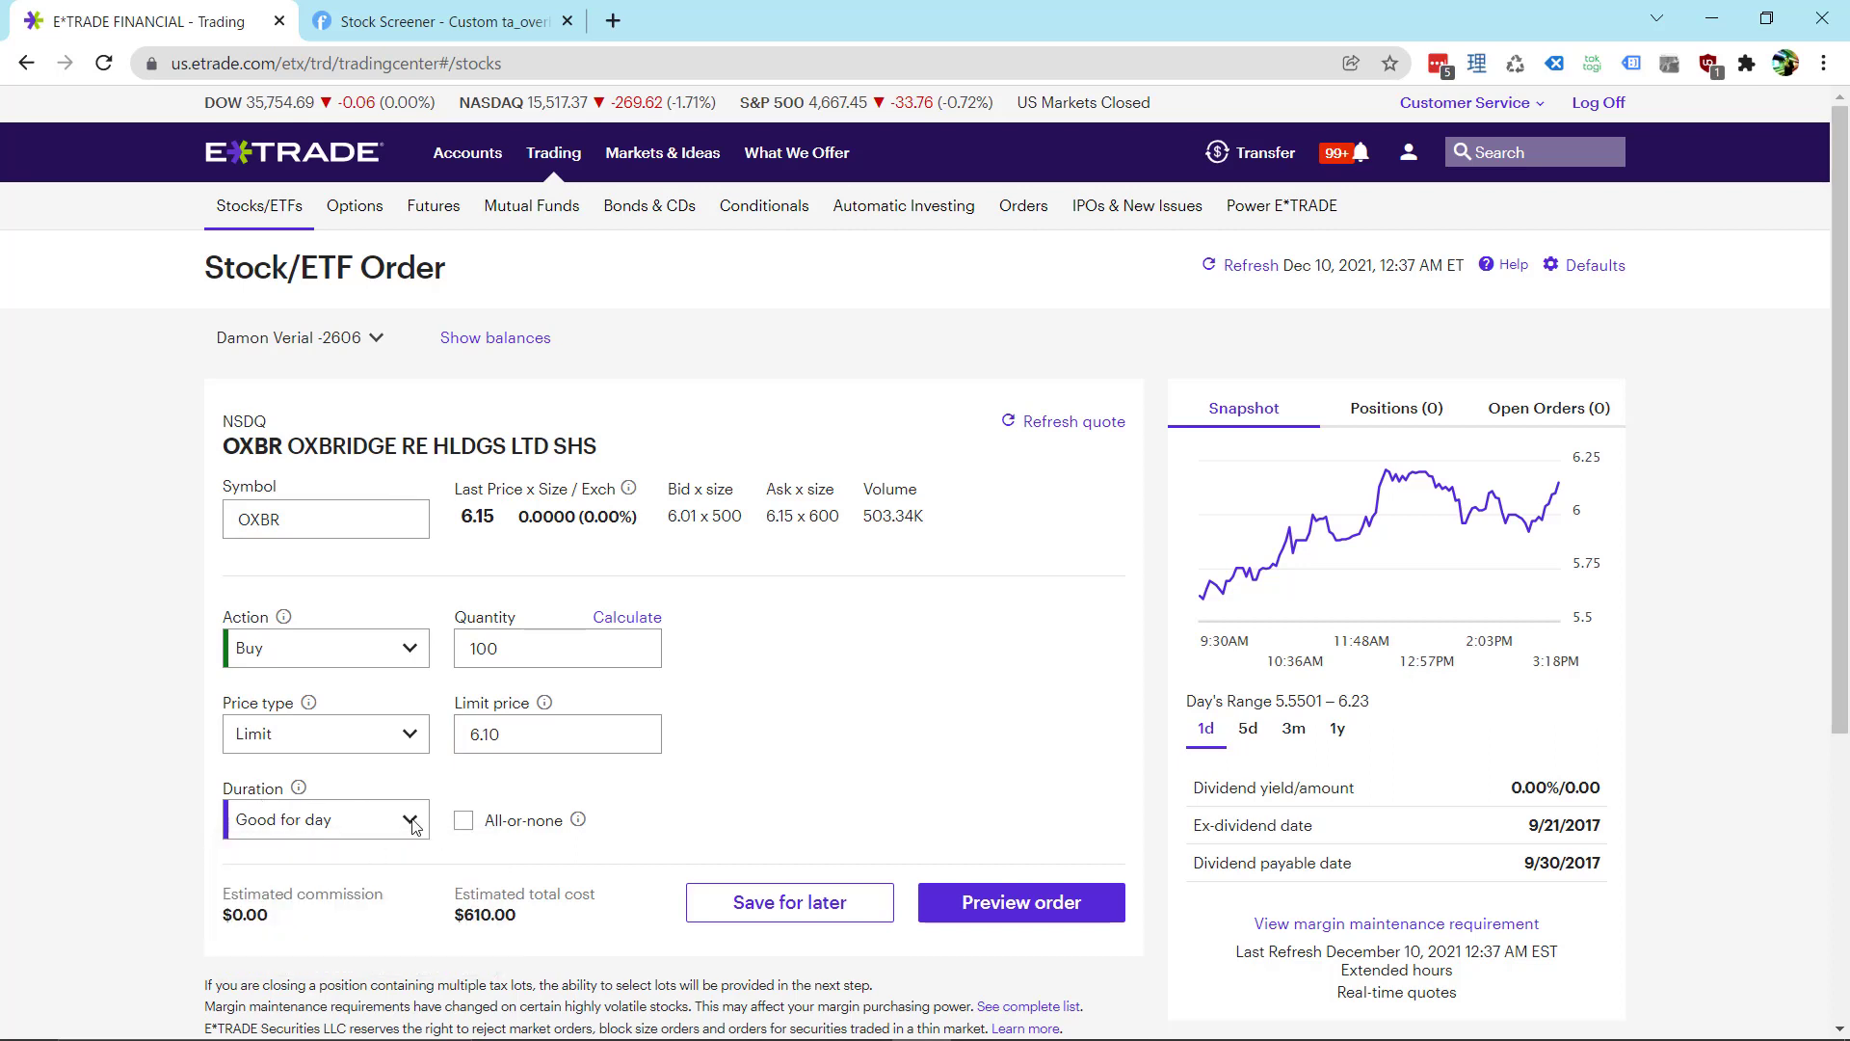
left_click(417, 824)
left_click(360, 858)
left_click(402, 824)
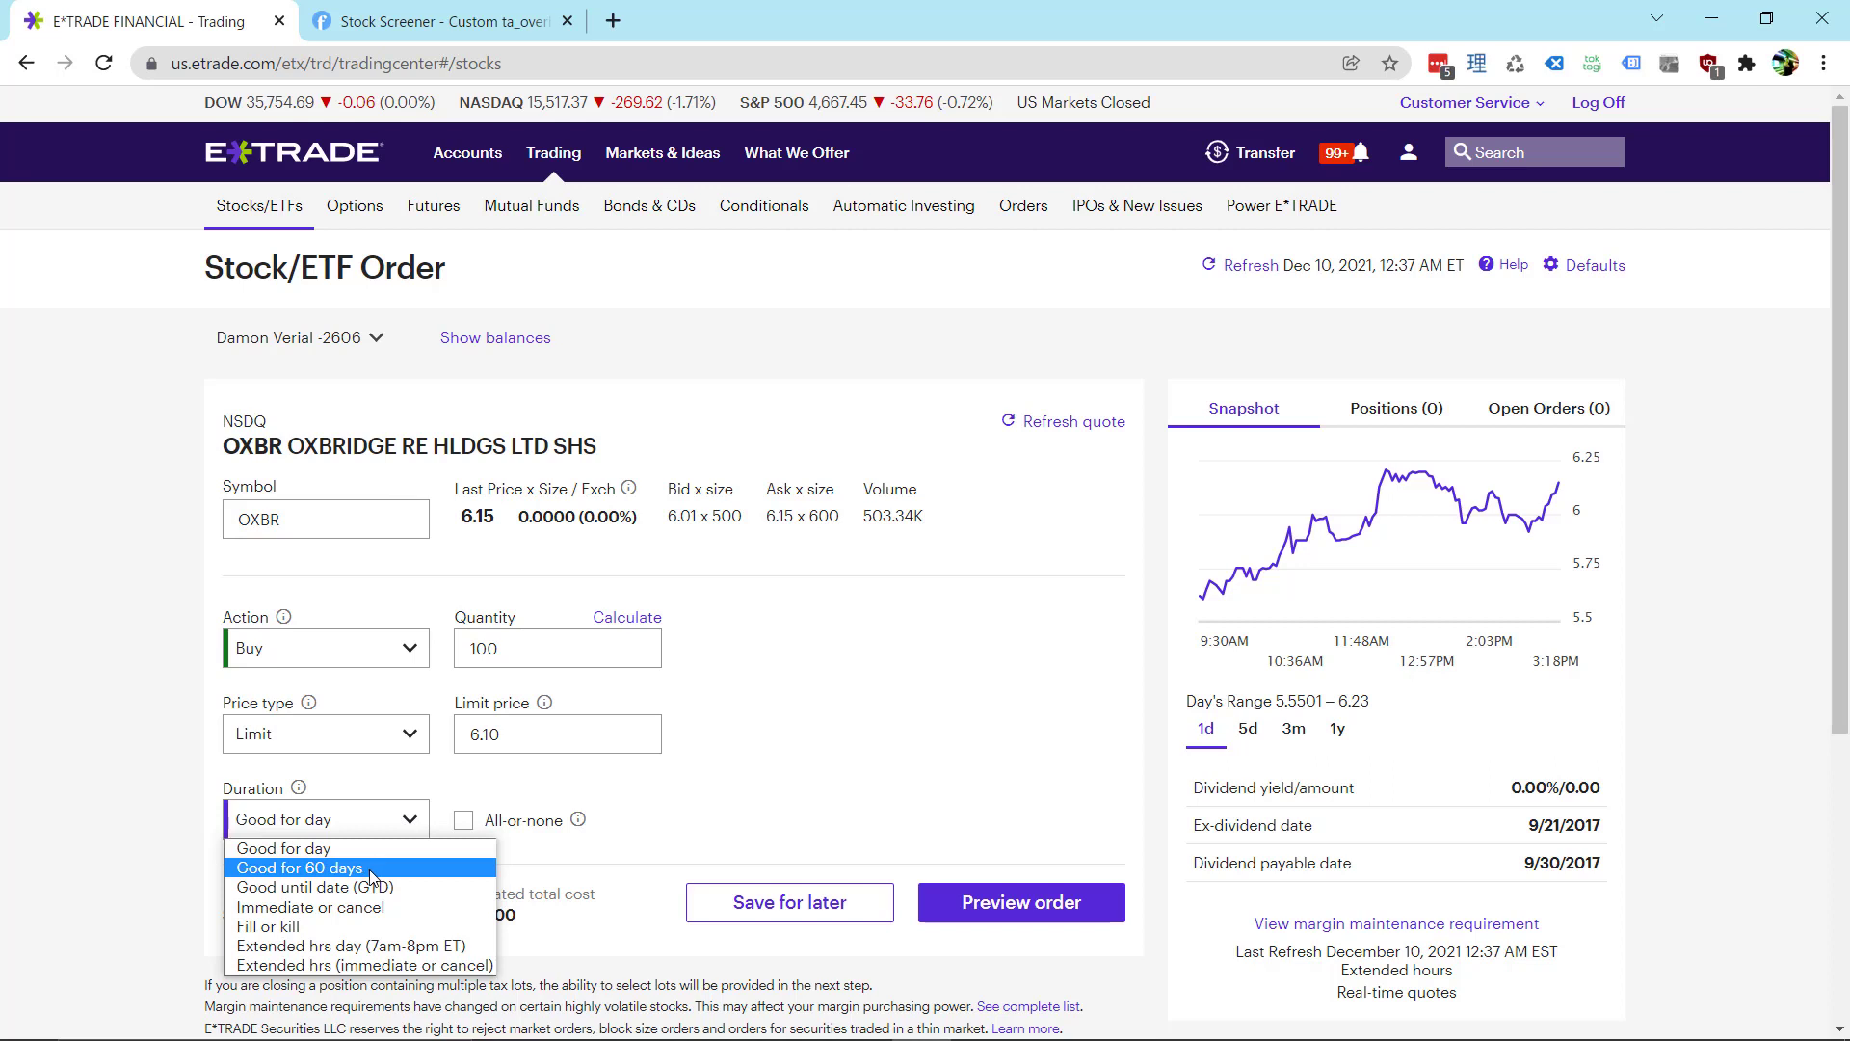
left_click(373, 877)
left_click(414, 836)
left_click(405, 906)
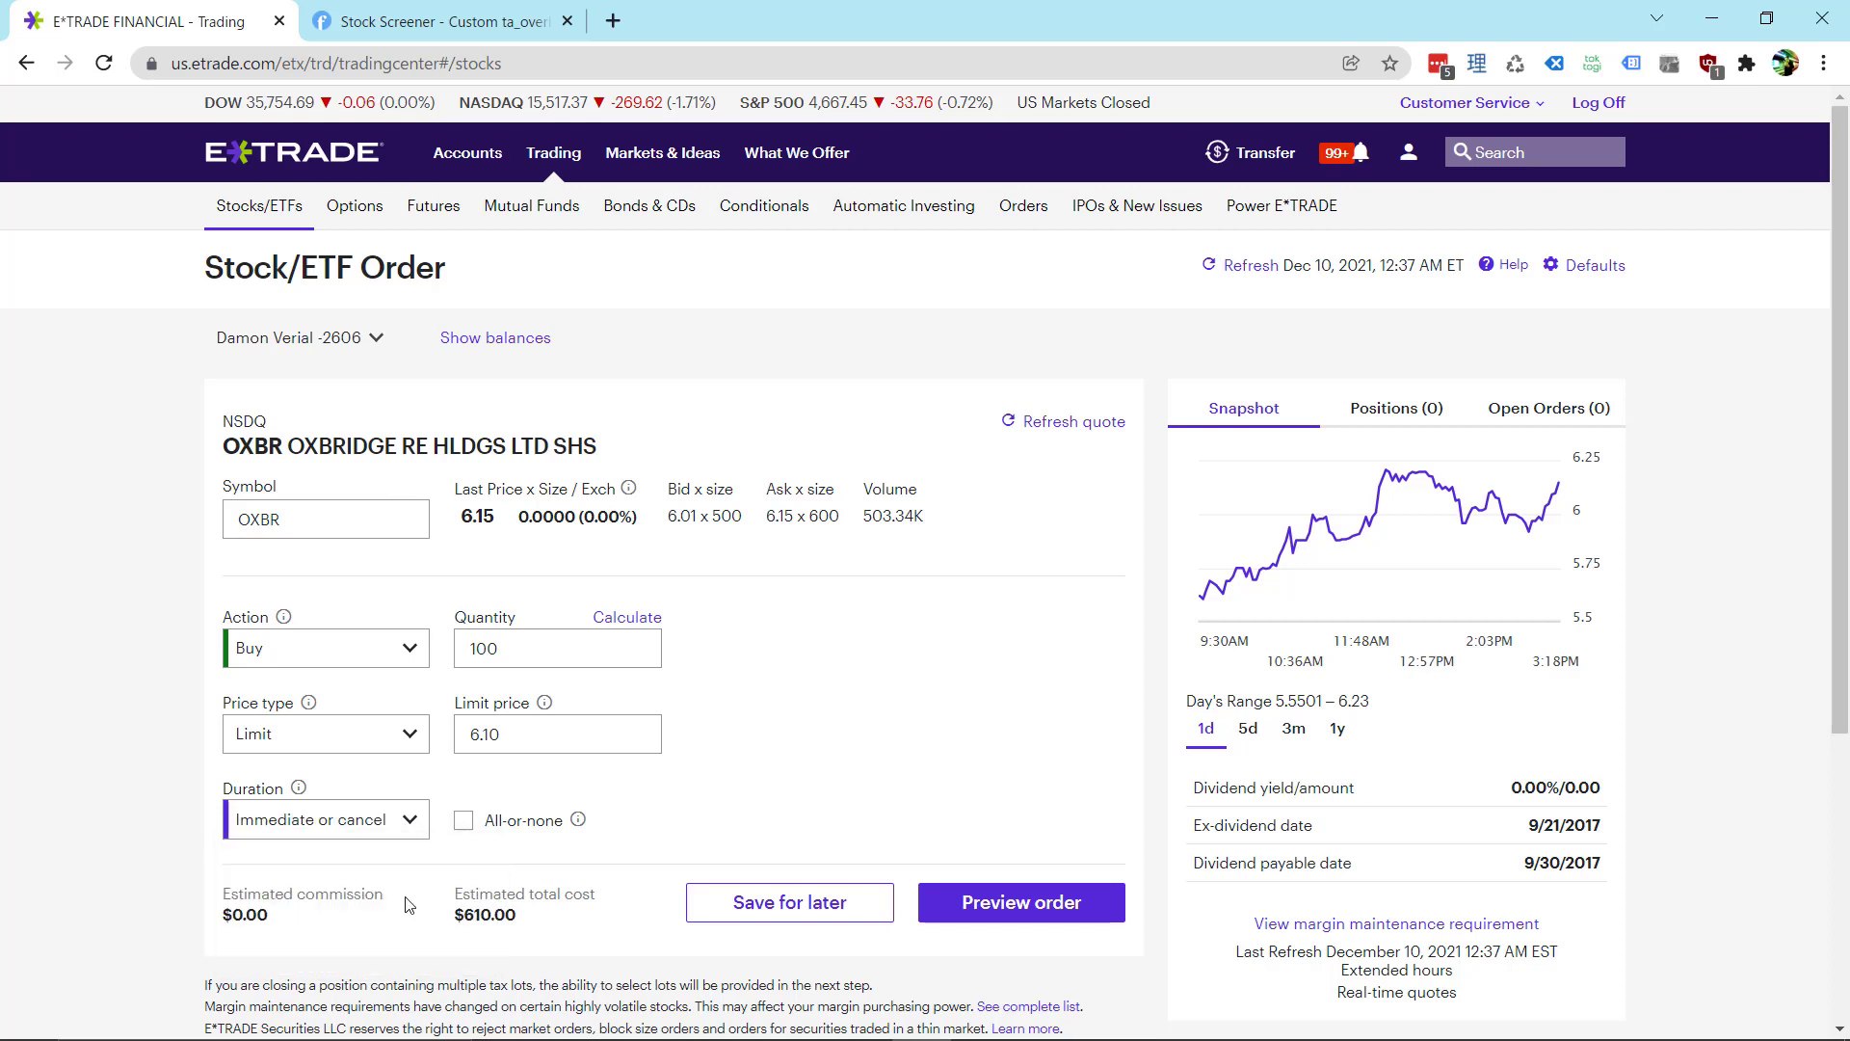
left_click(364, 822)
left_click(355, 926)
left_click(405, 819)
left_click(389, 848)
left_click(370, 827)
left_click(367, 825)
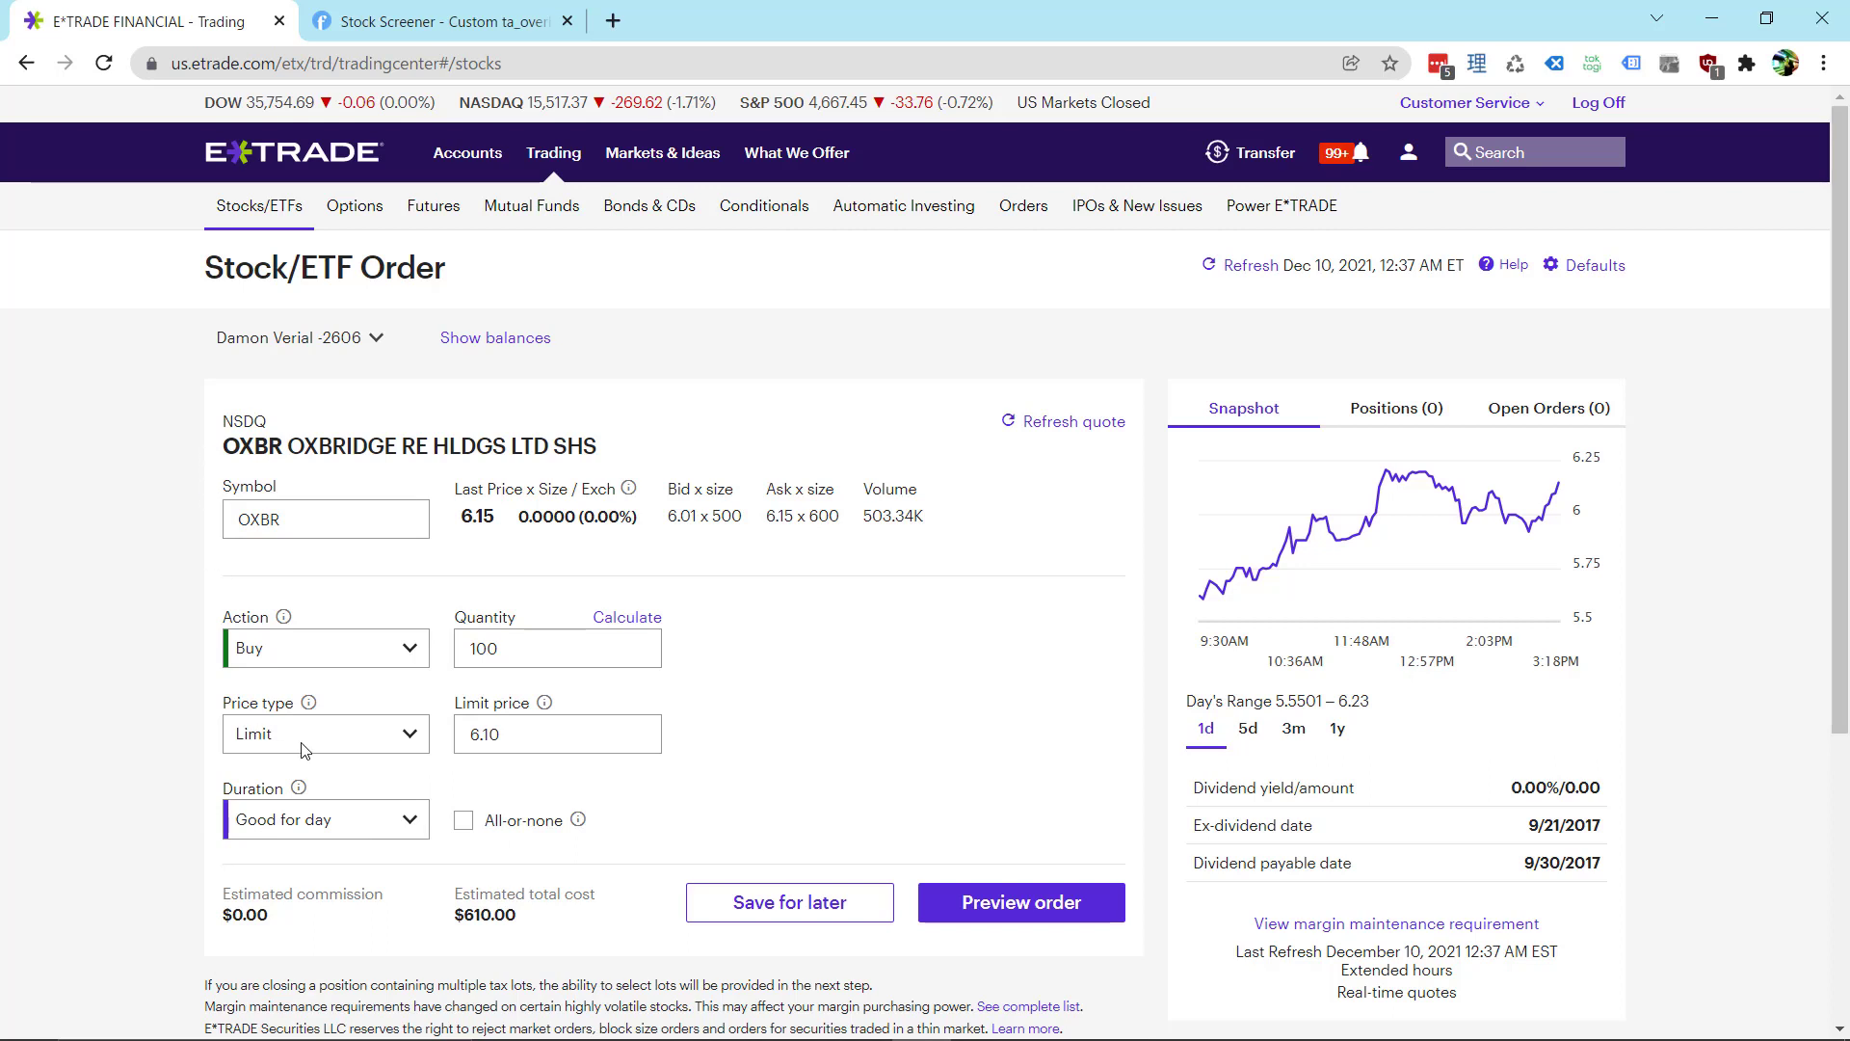
- Change the order's price type to Market and compare OXBR's bid and ask quotes
left_click(326, 736)
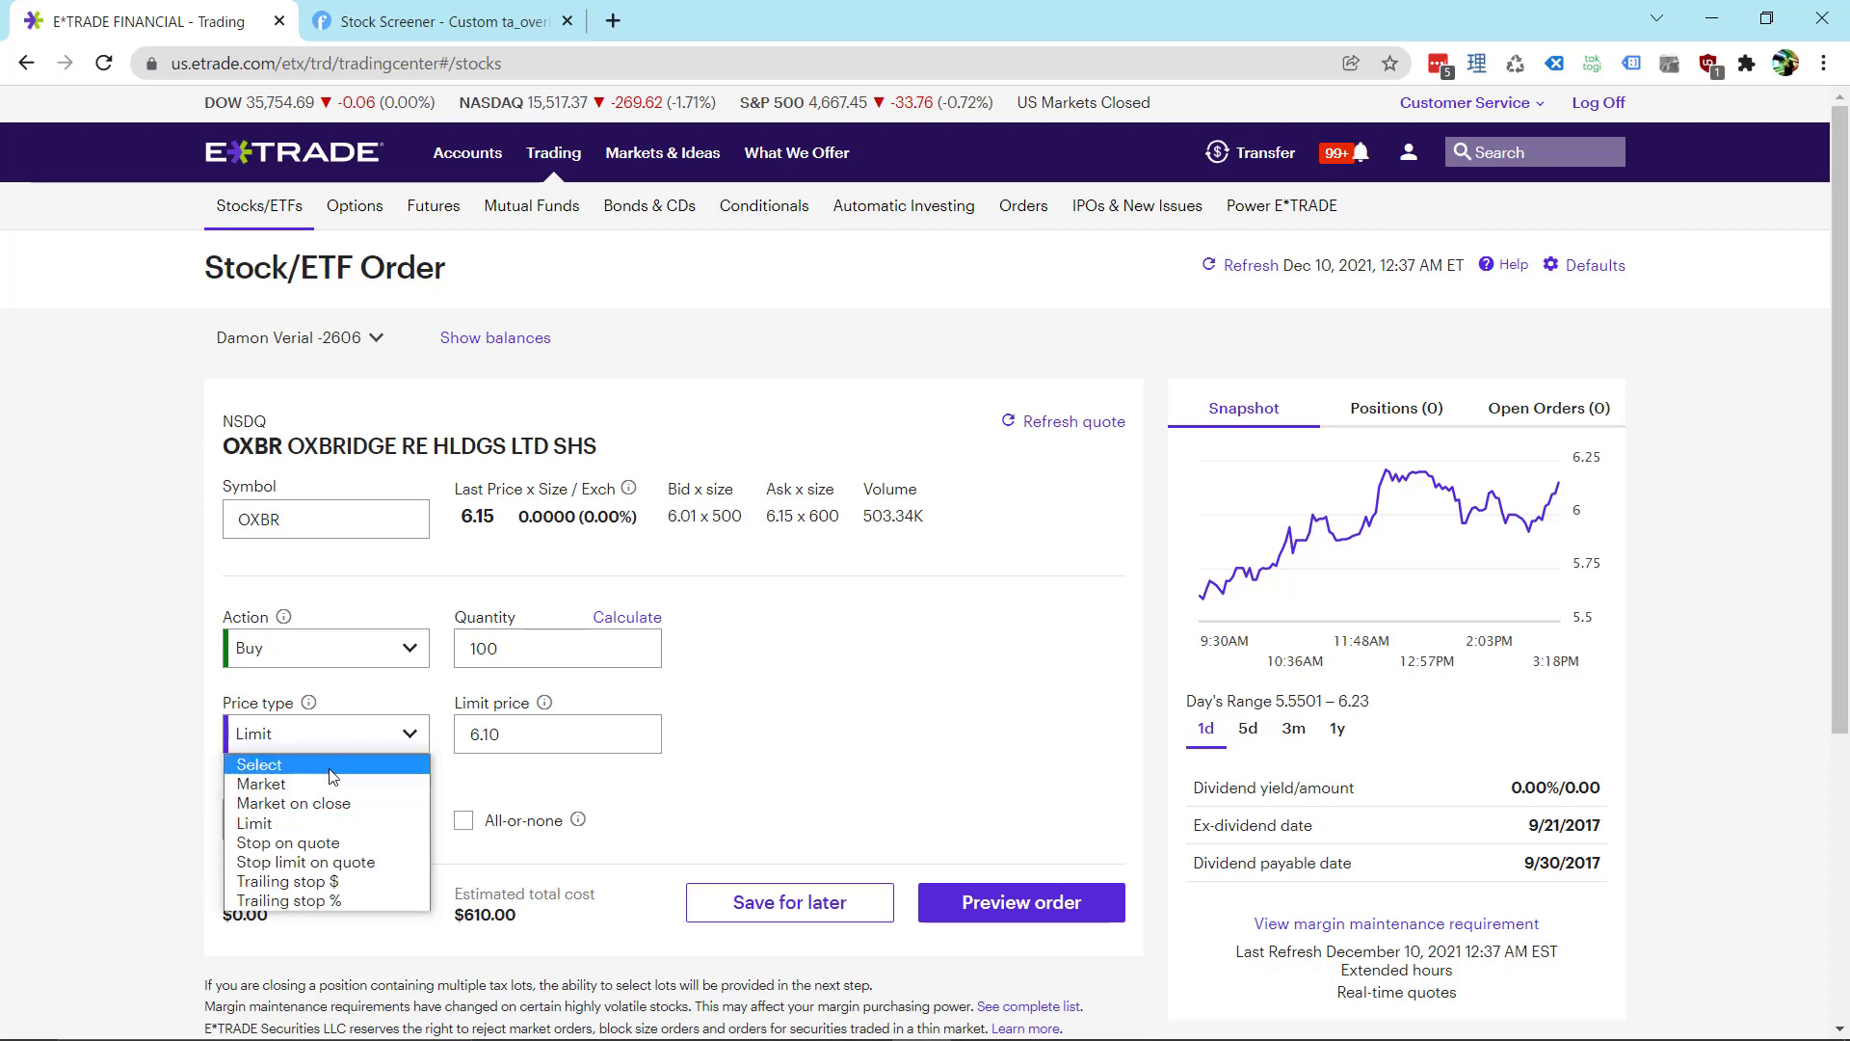
left_click(331, 777)
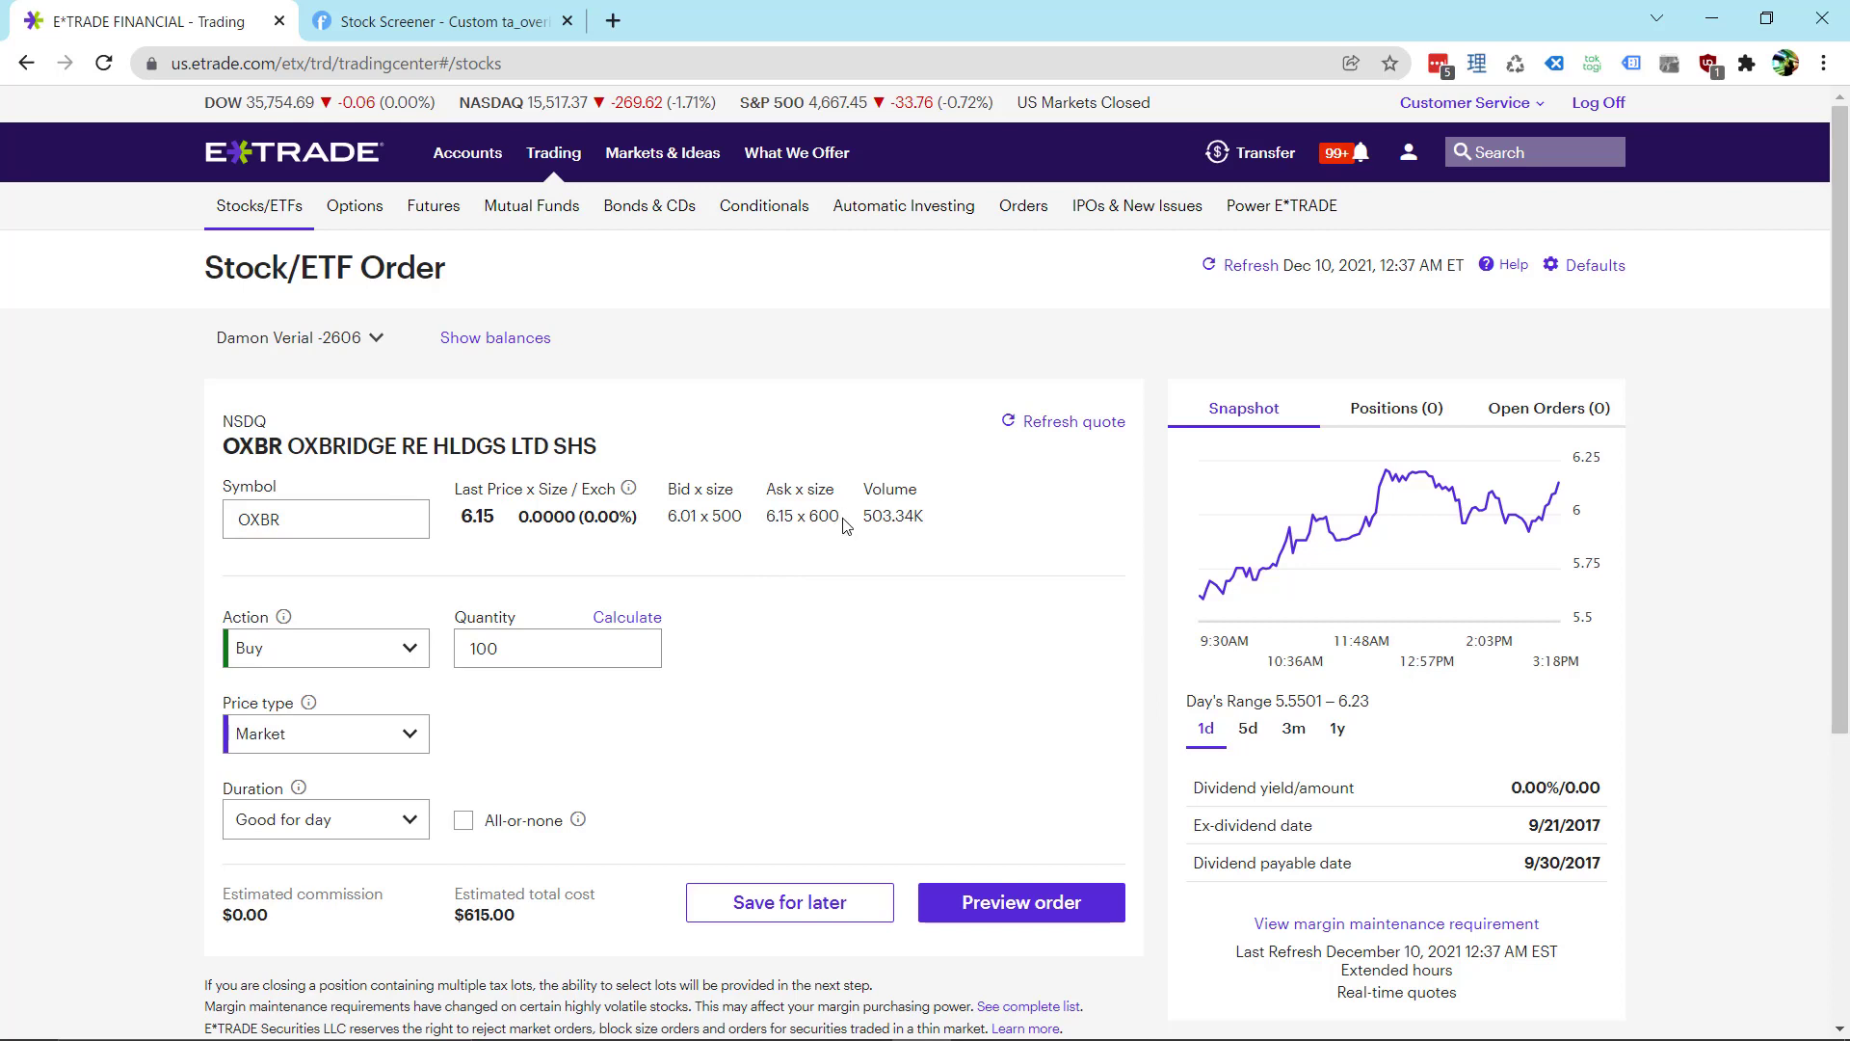
left_click_drag(844, 526, 668, 518)
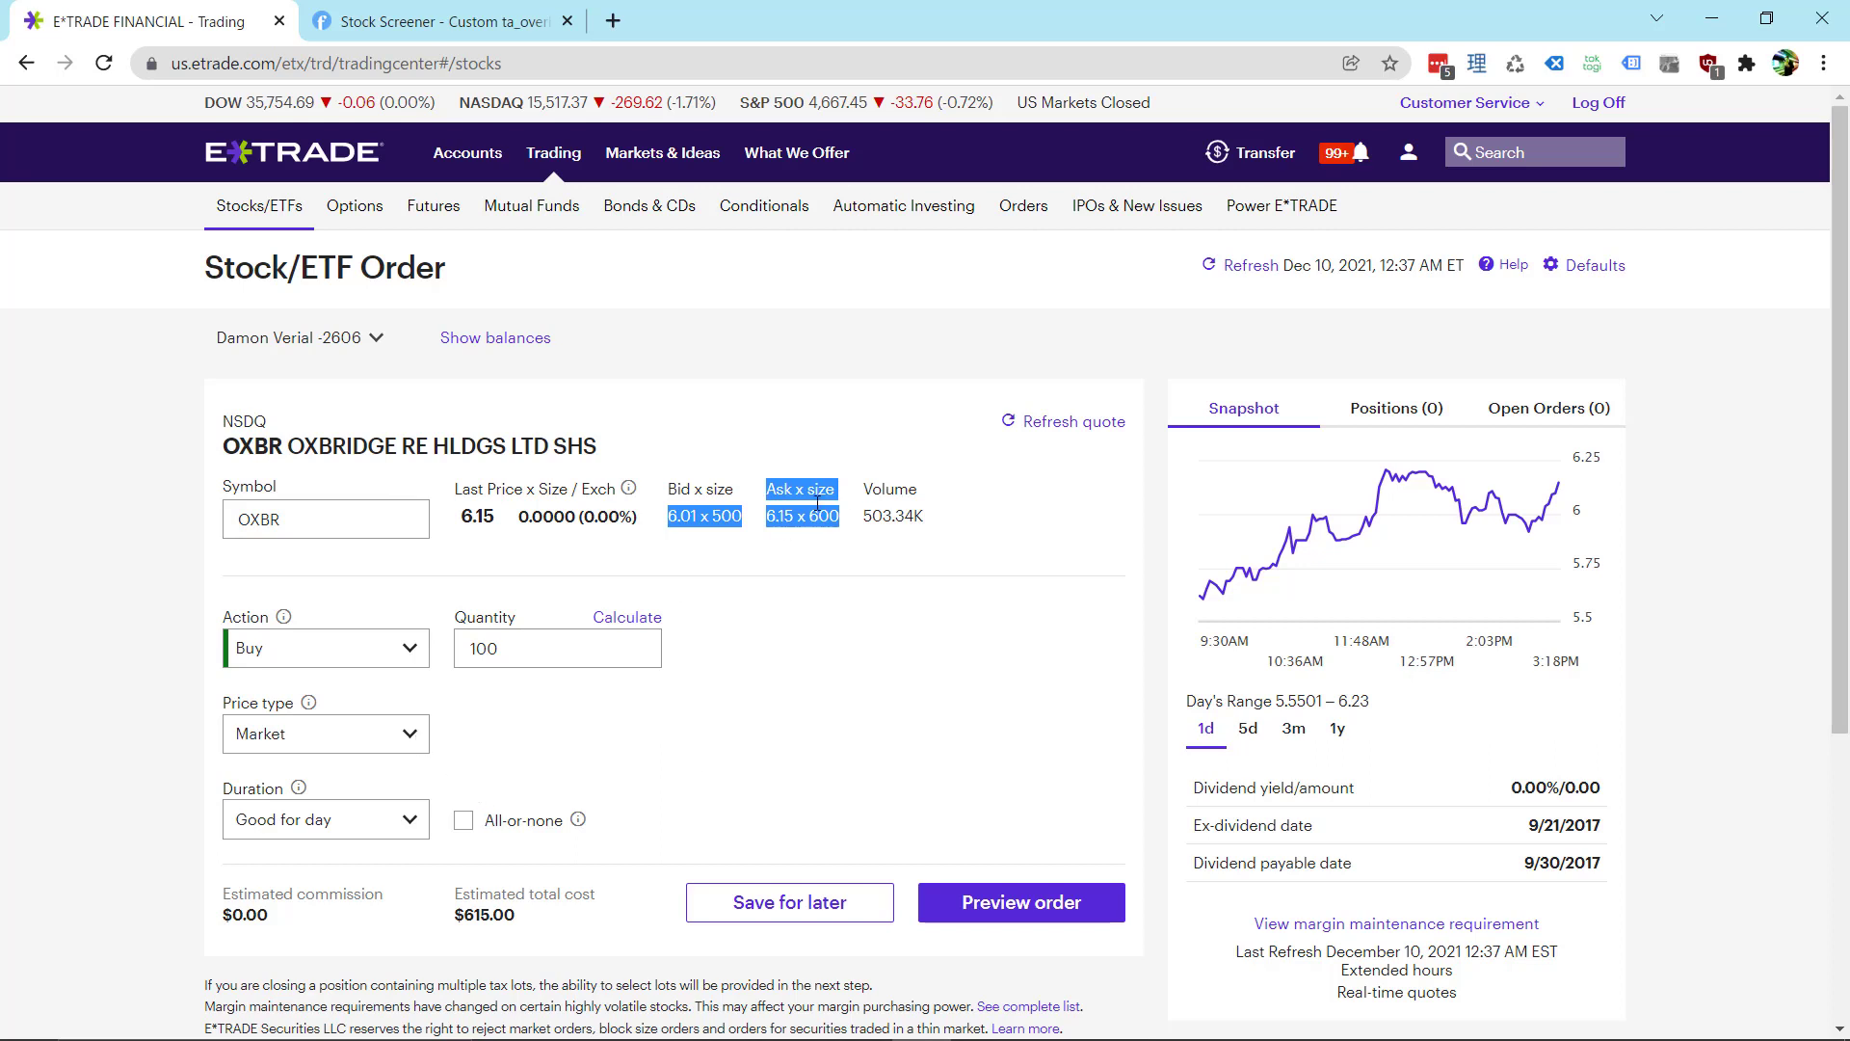
left_click(848, 503)
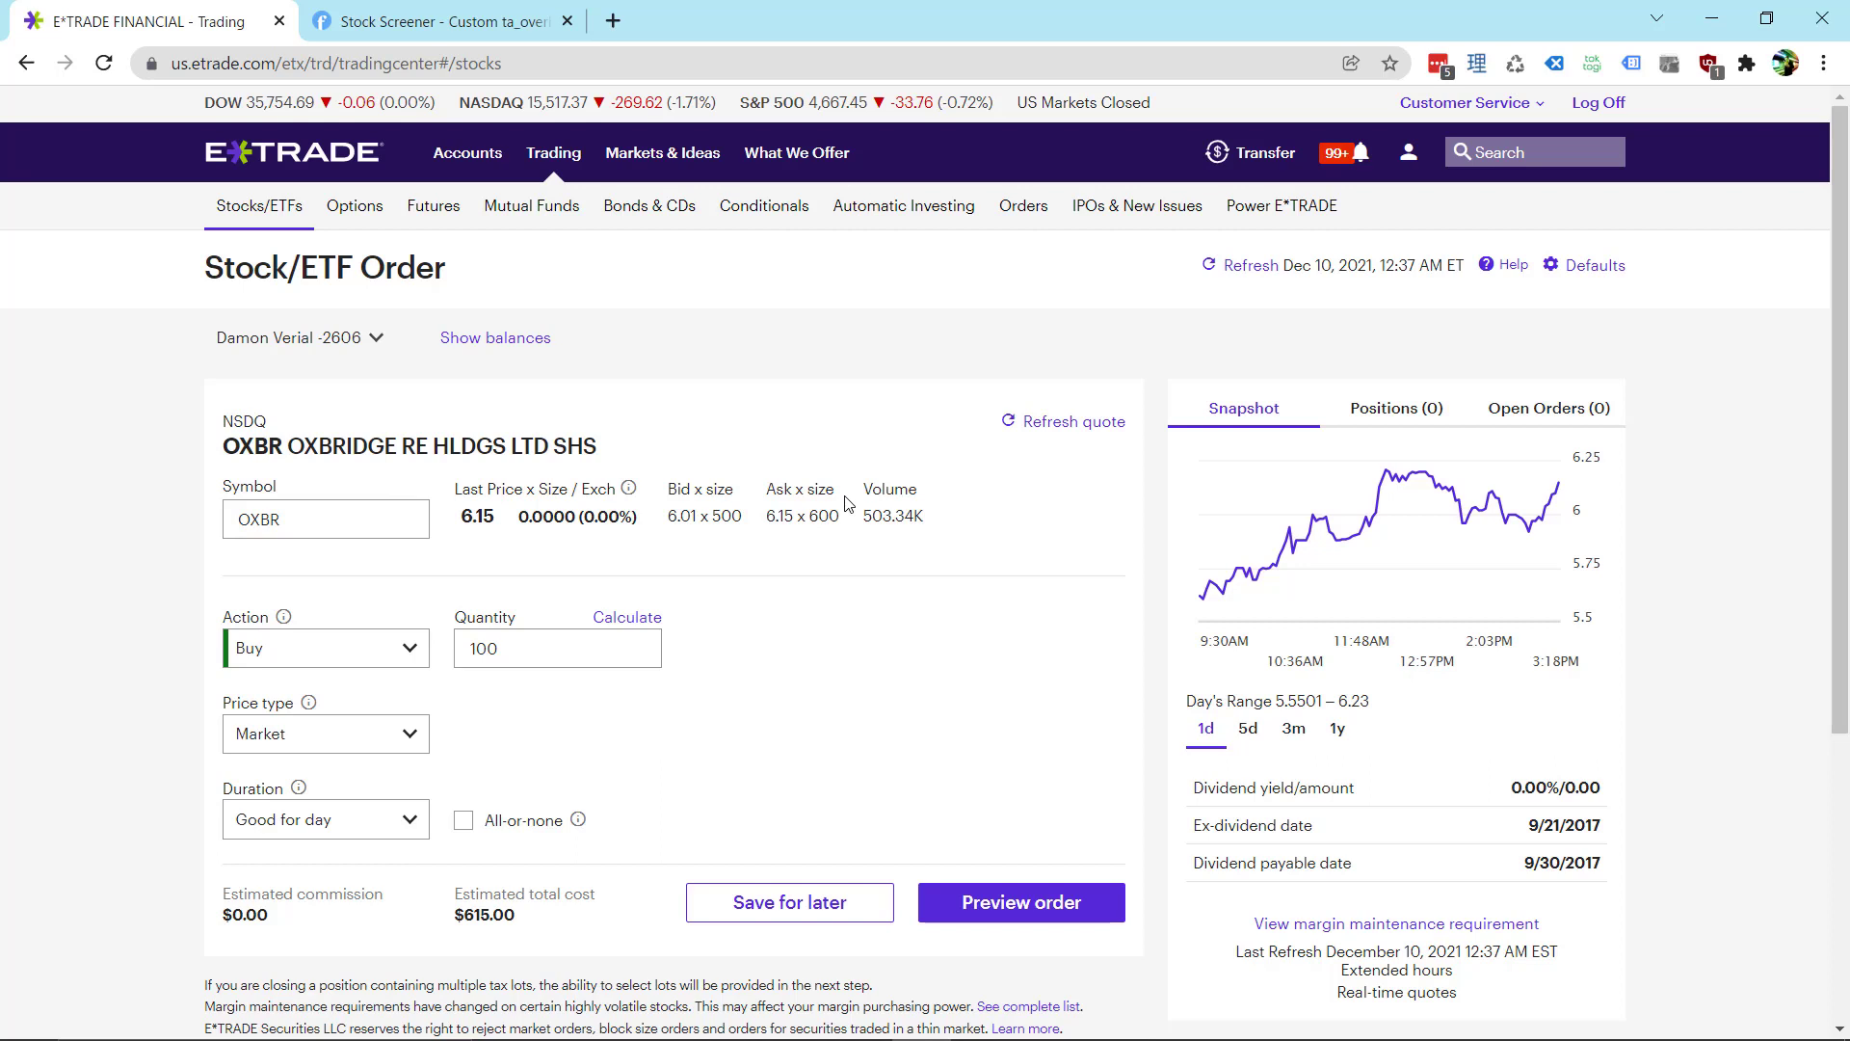
- Return the price type to Limit and set the limit price to 6.02
left_click(393, 741)
left_click(375, 819)
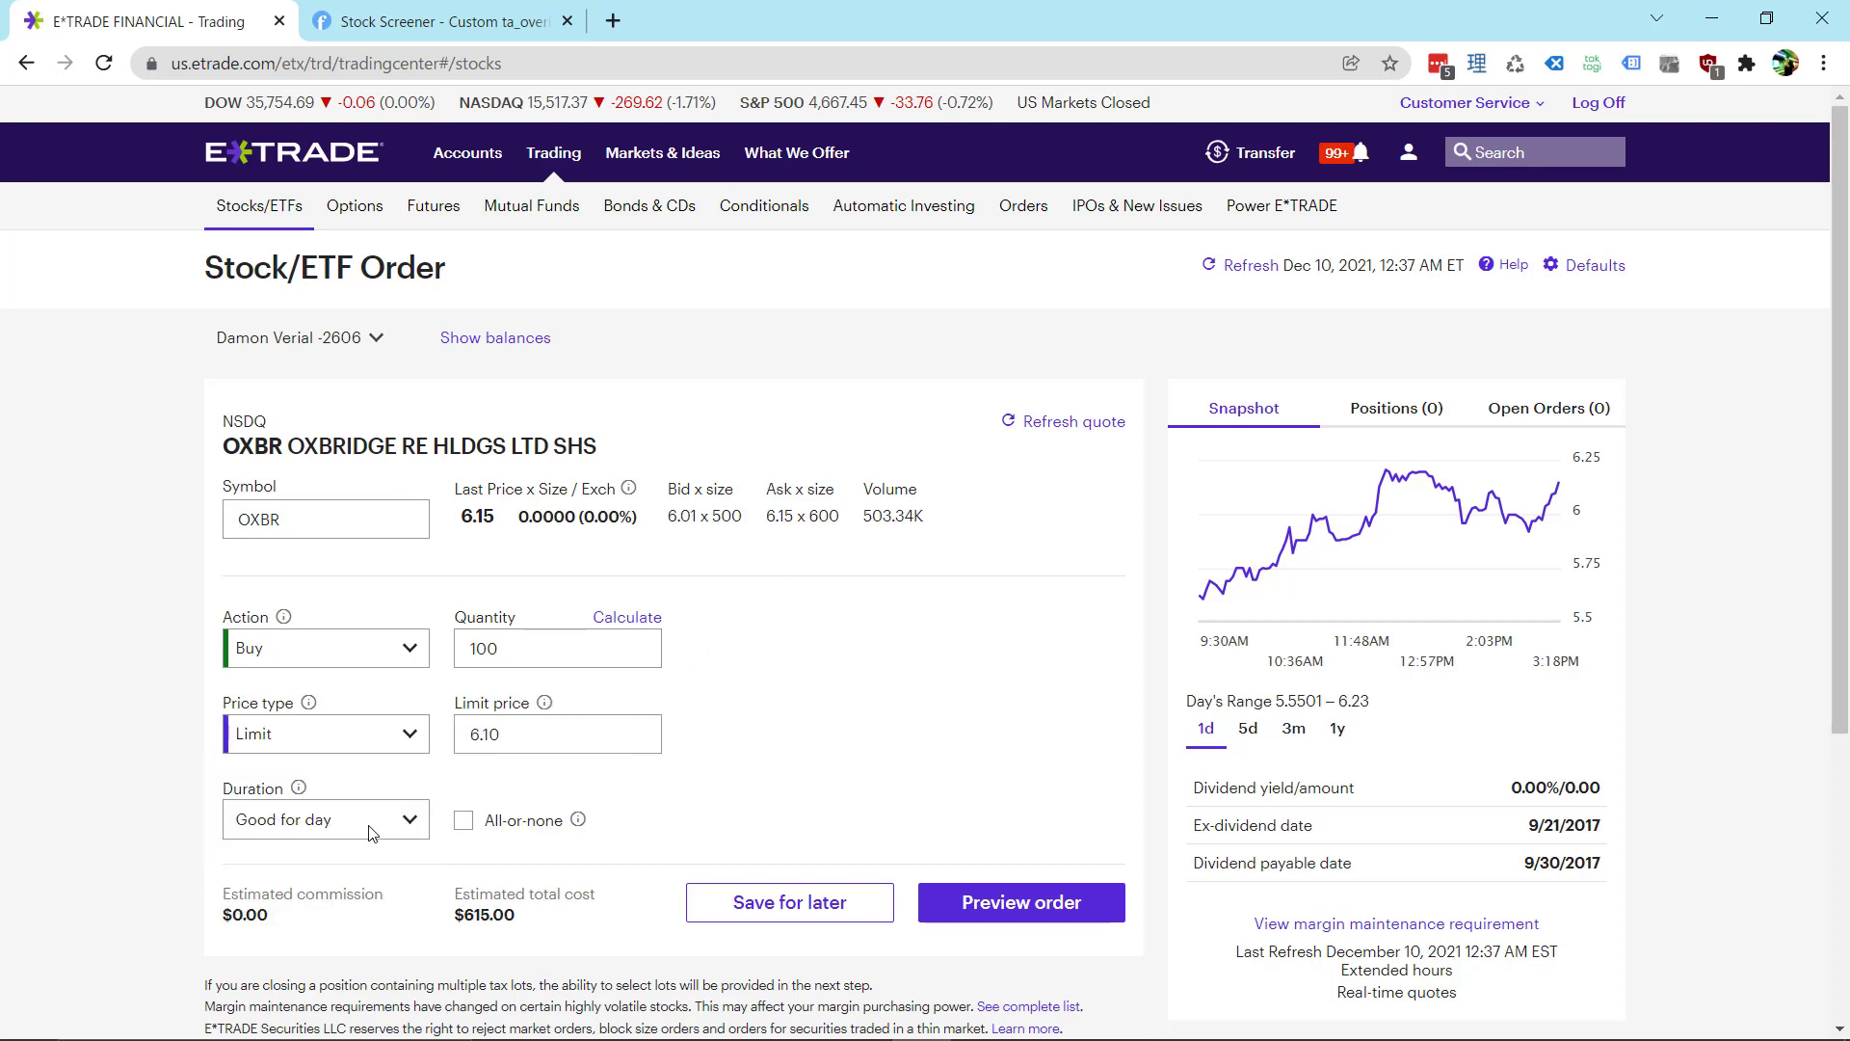
left_click(510, 748)
key("BackSpace")
key("BackSpace")
type(".2")
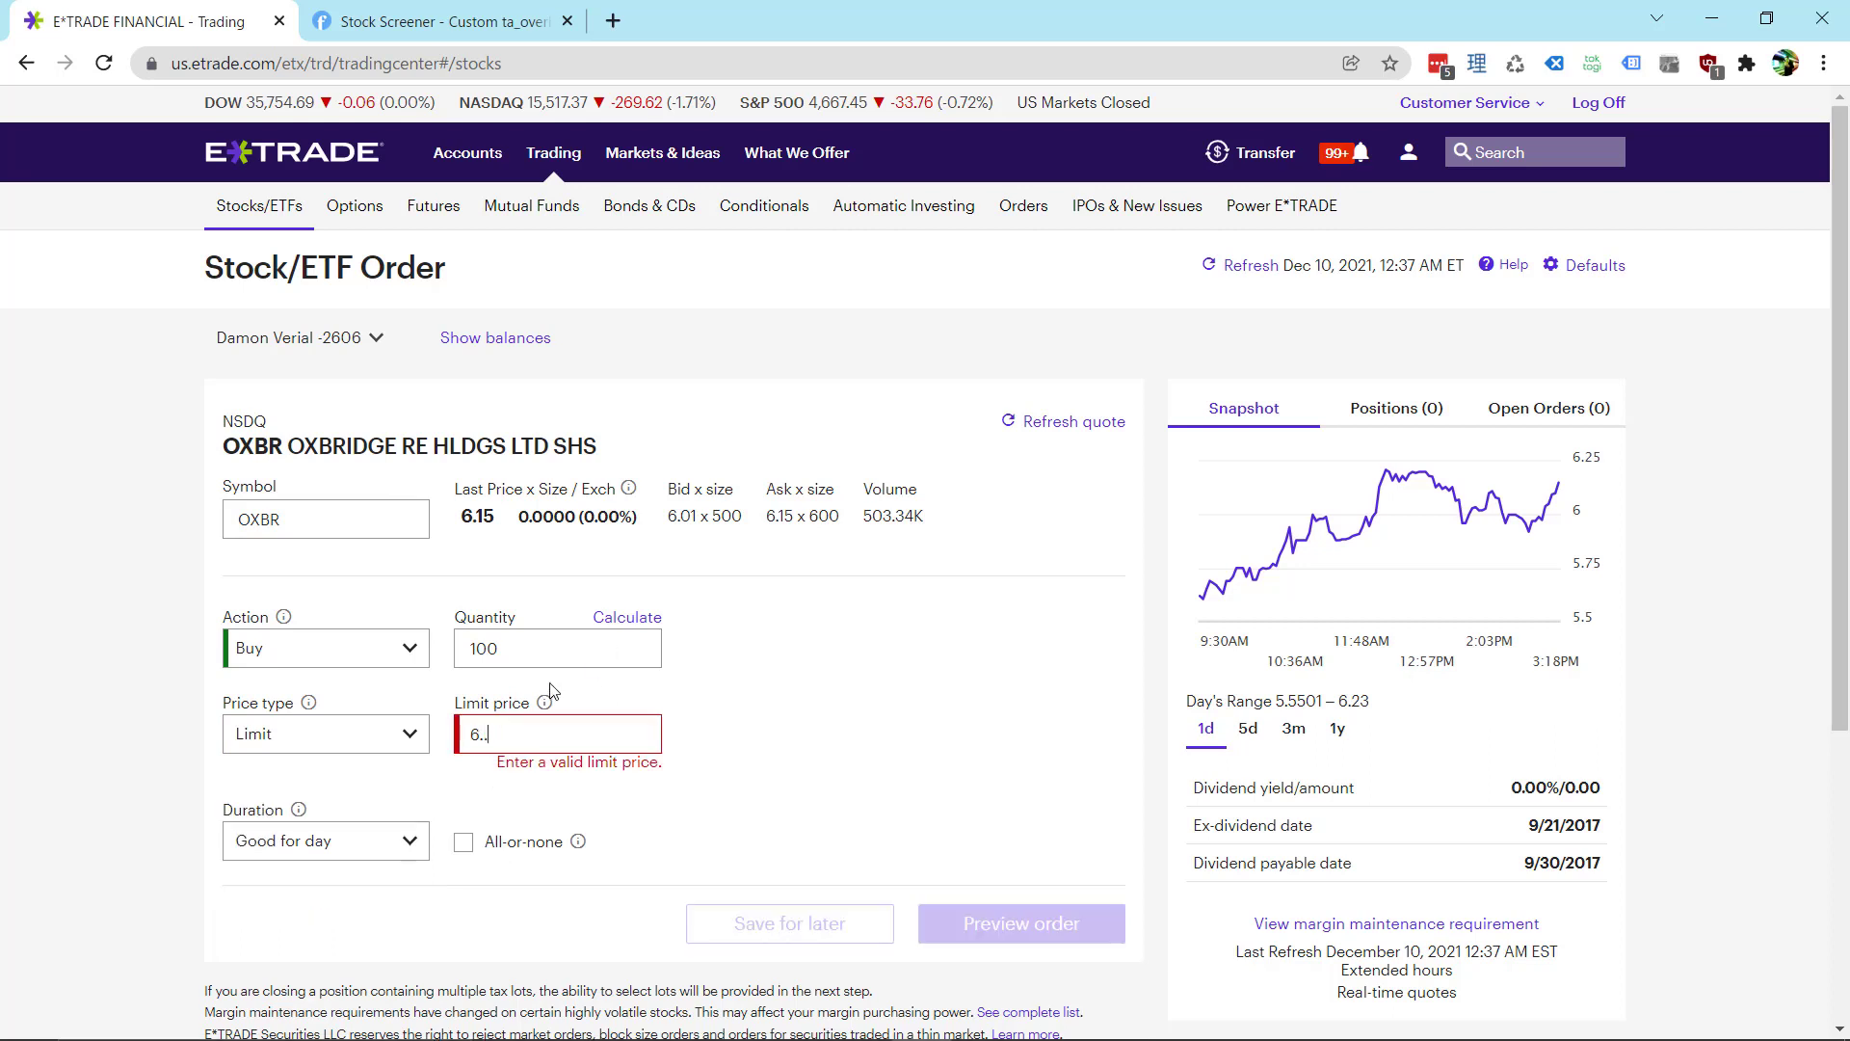
key("BackSpace")
key("BackSpace")
type("02")
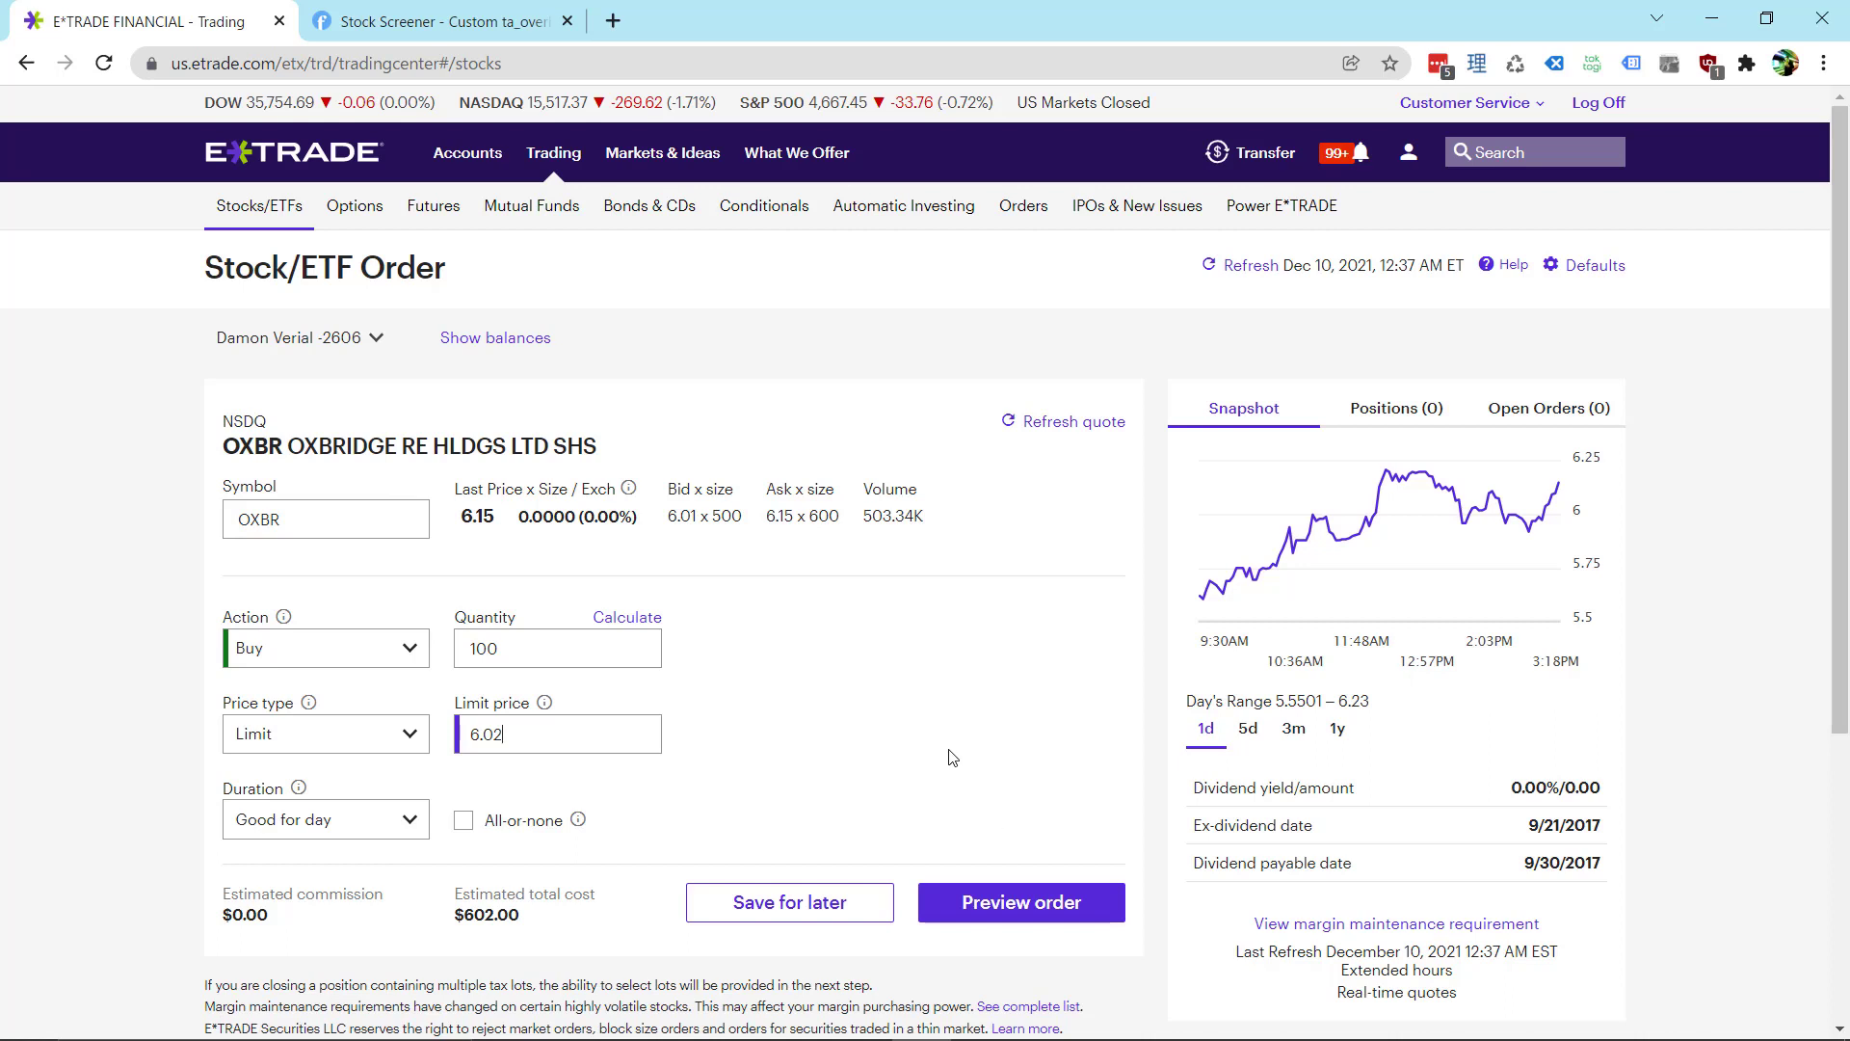
- Switch to the E*TRADE desktop trading platform and place a stock Order Entry window over the options chain
double_click(292, 742)
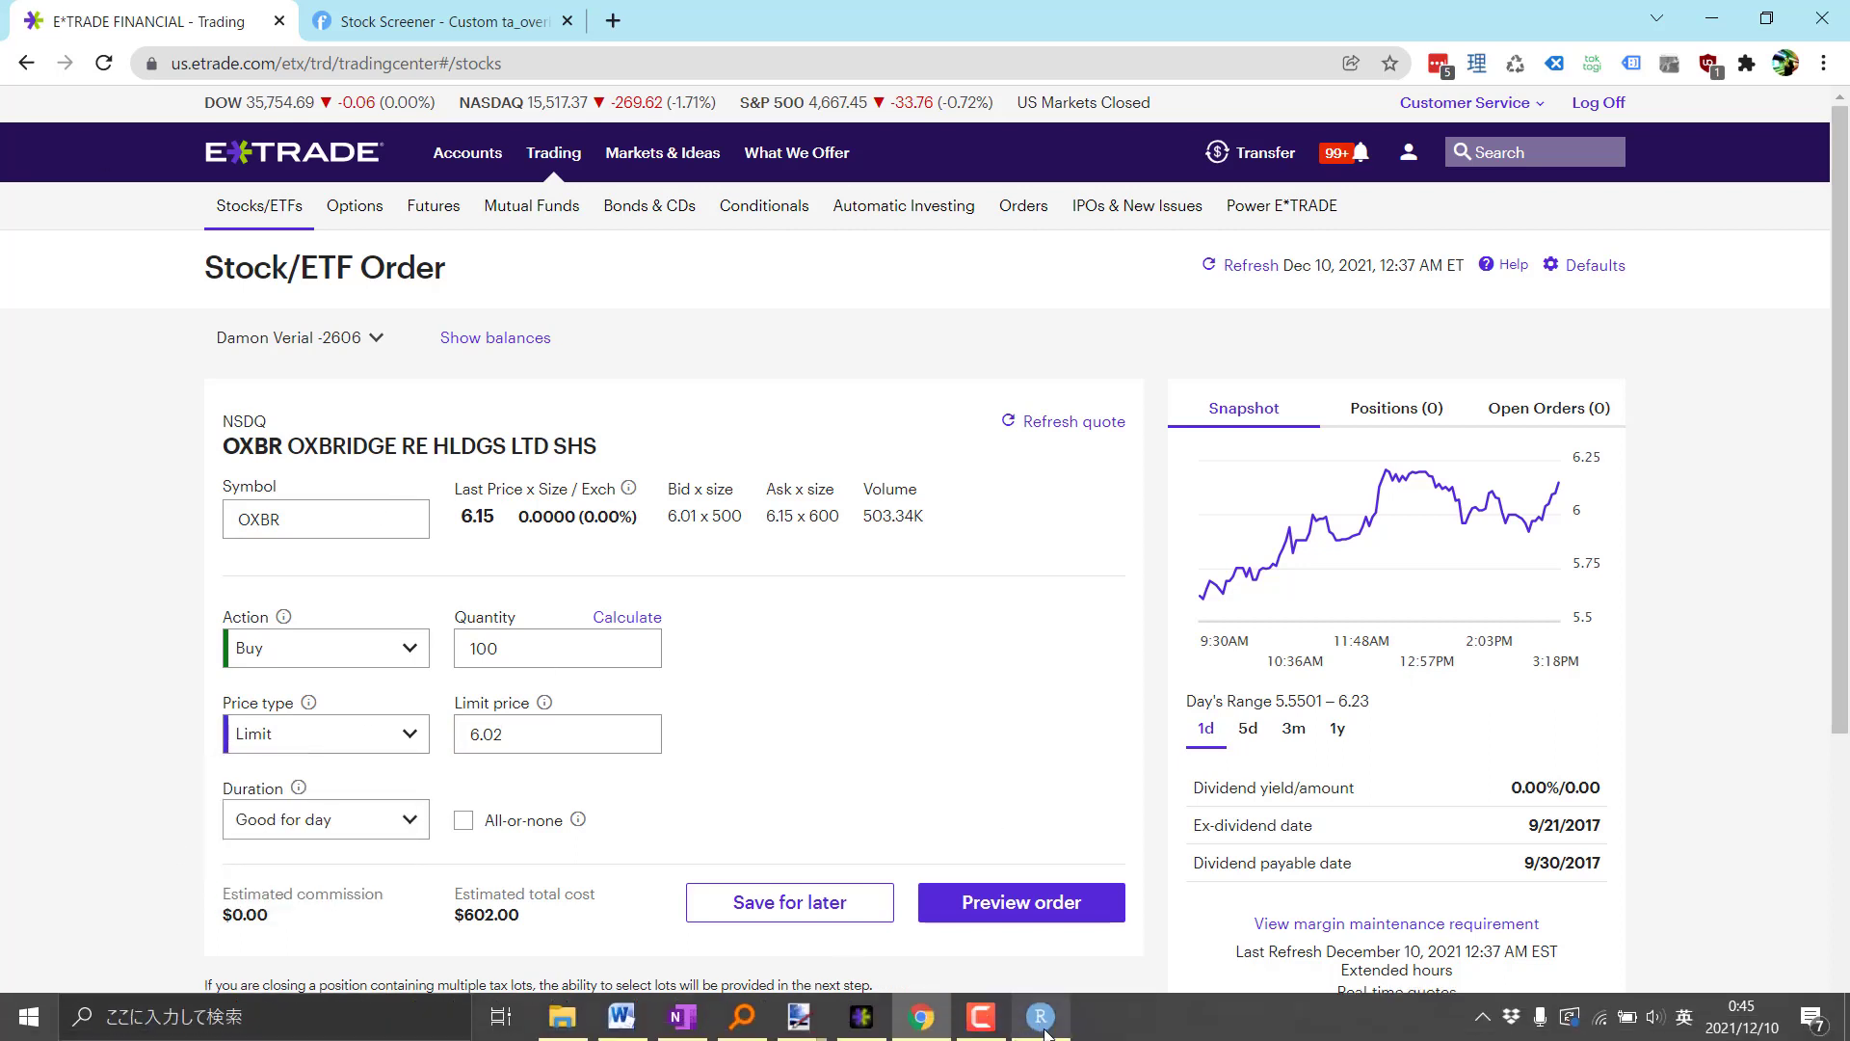
left_click(874, 1033)
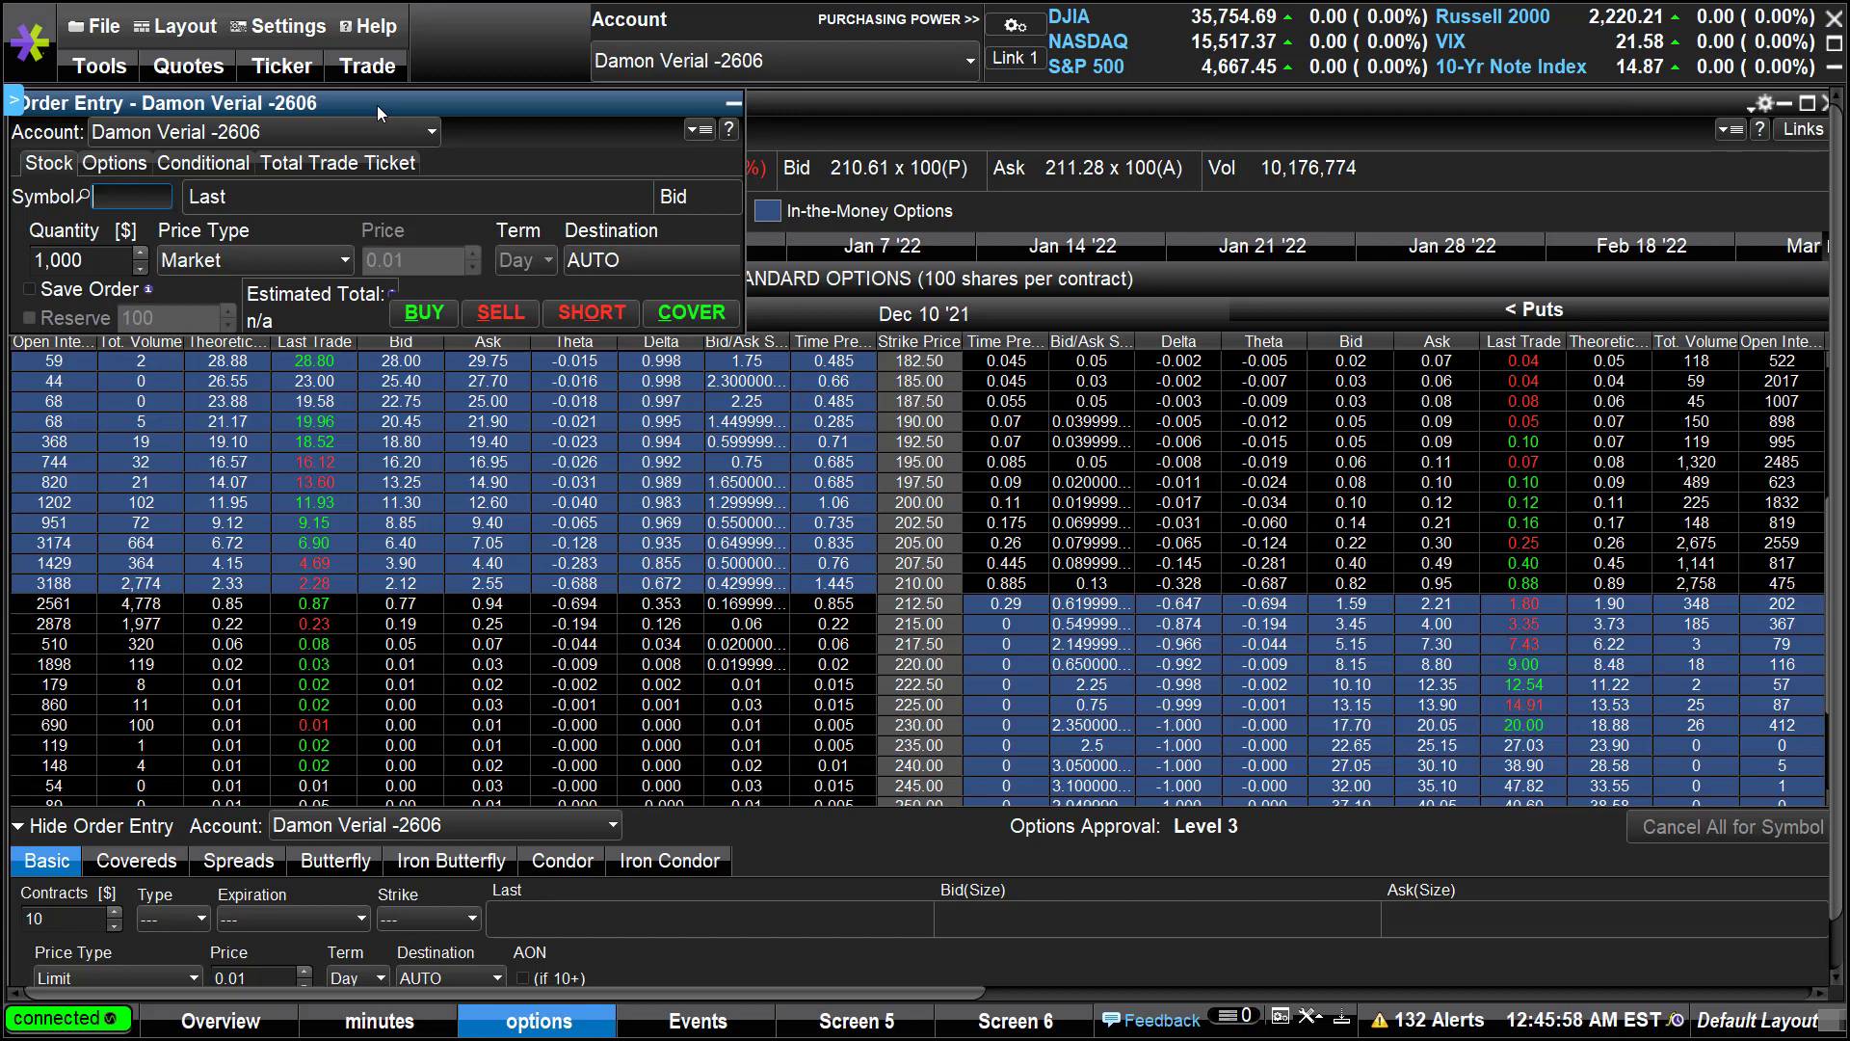
left_click_drag(377, 106, 687, 116)
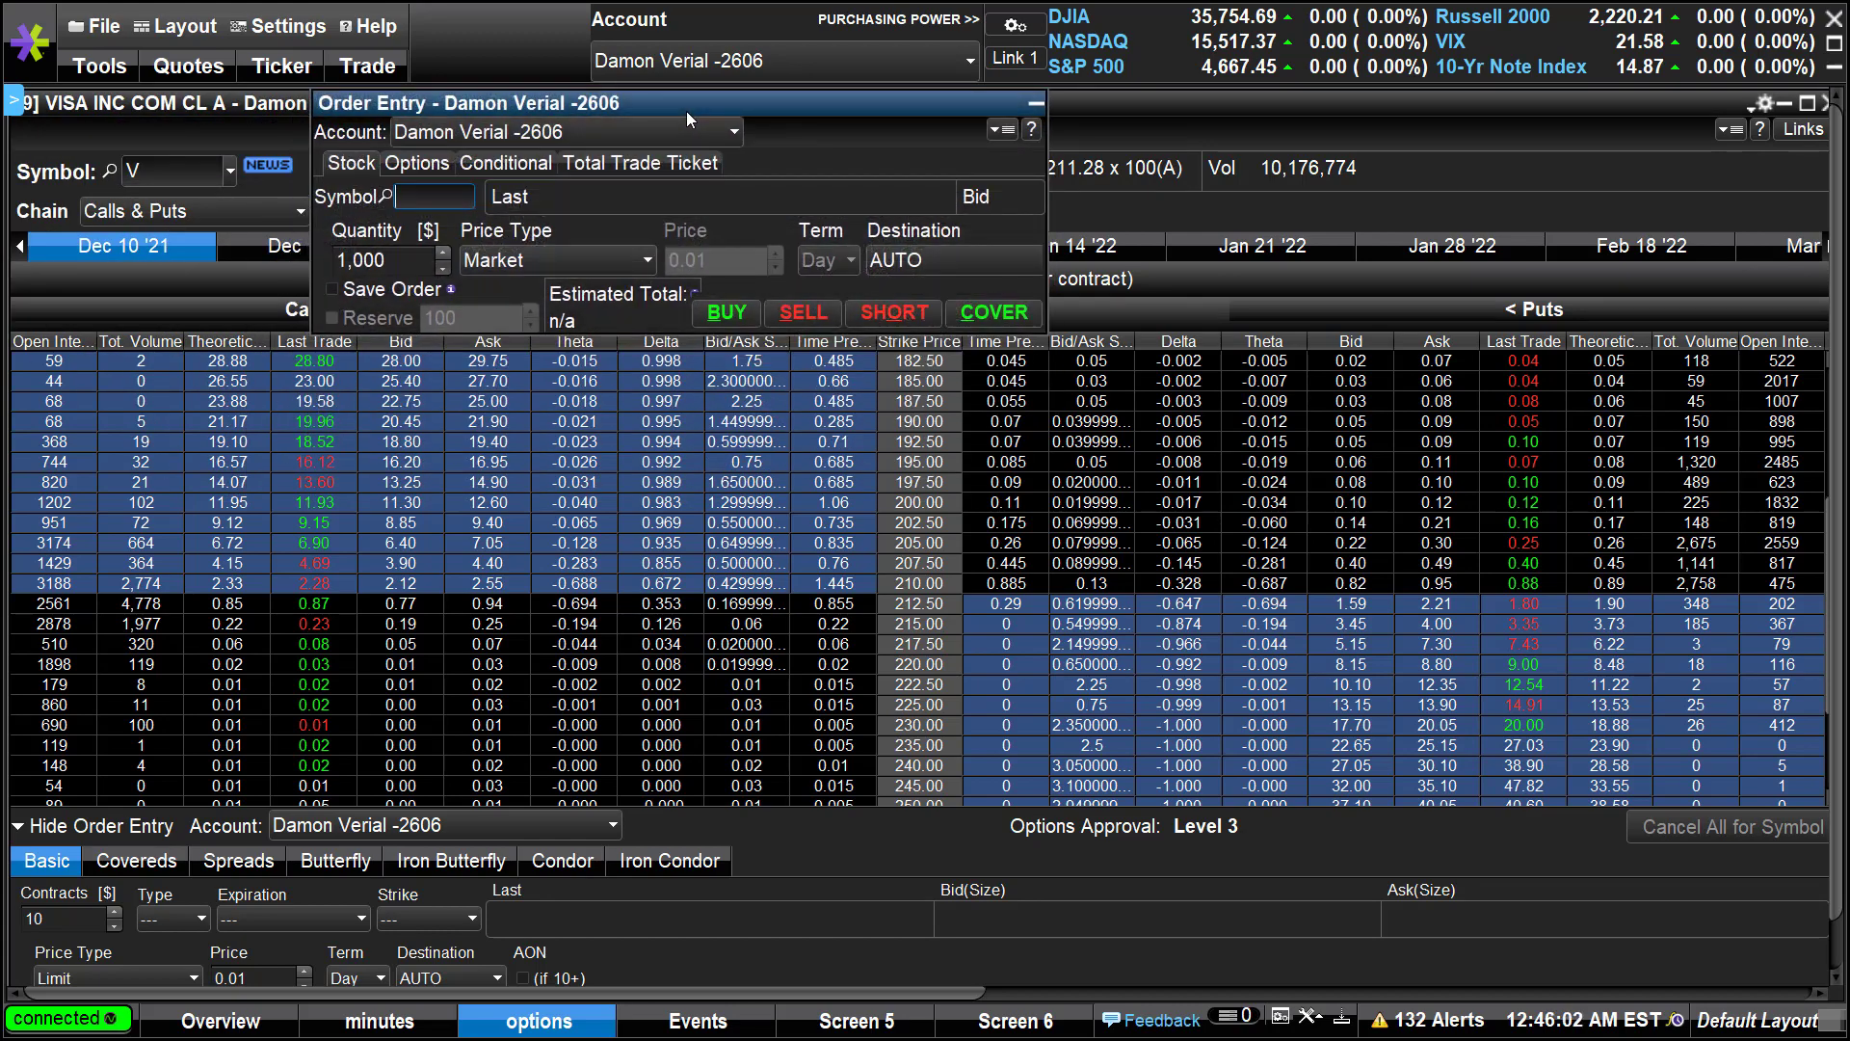
left_click_drag(687, 108, 483, 446)
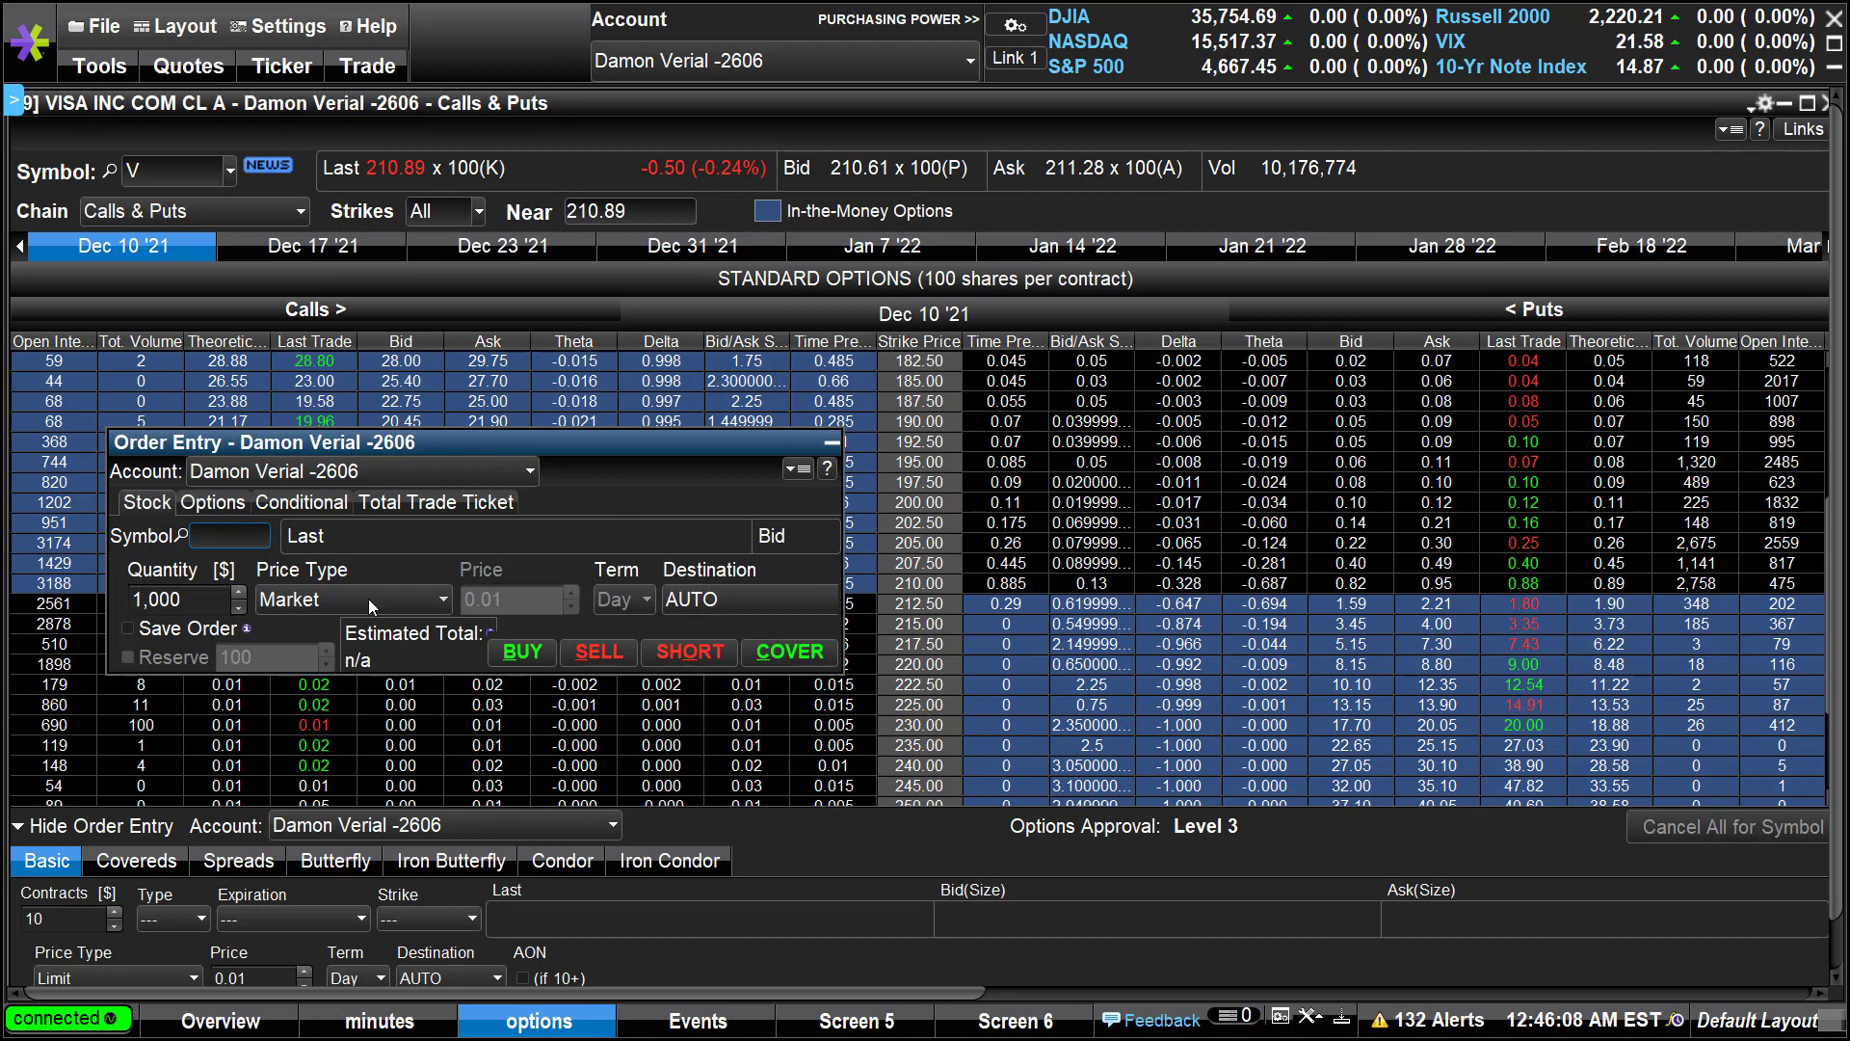
left_click(827, 441)
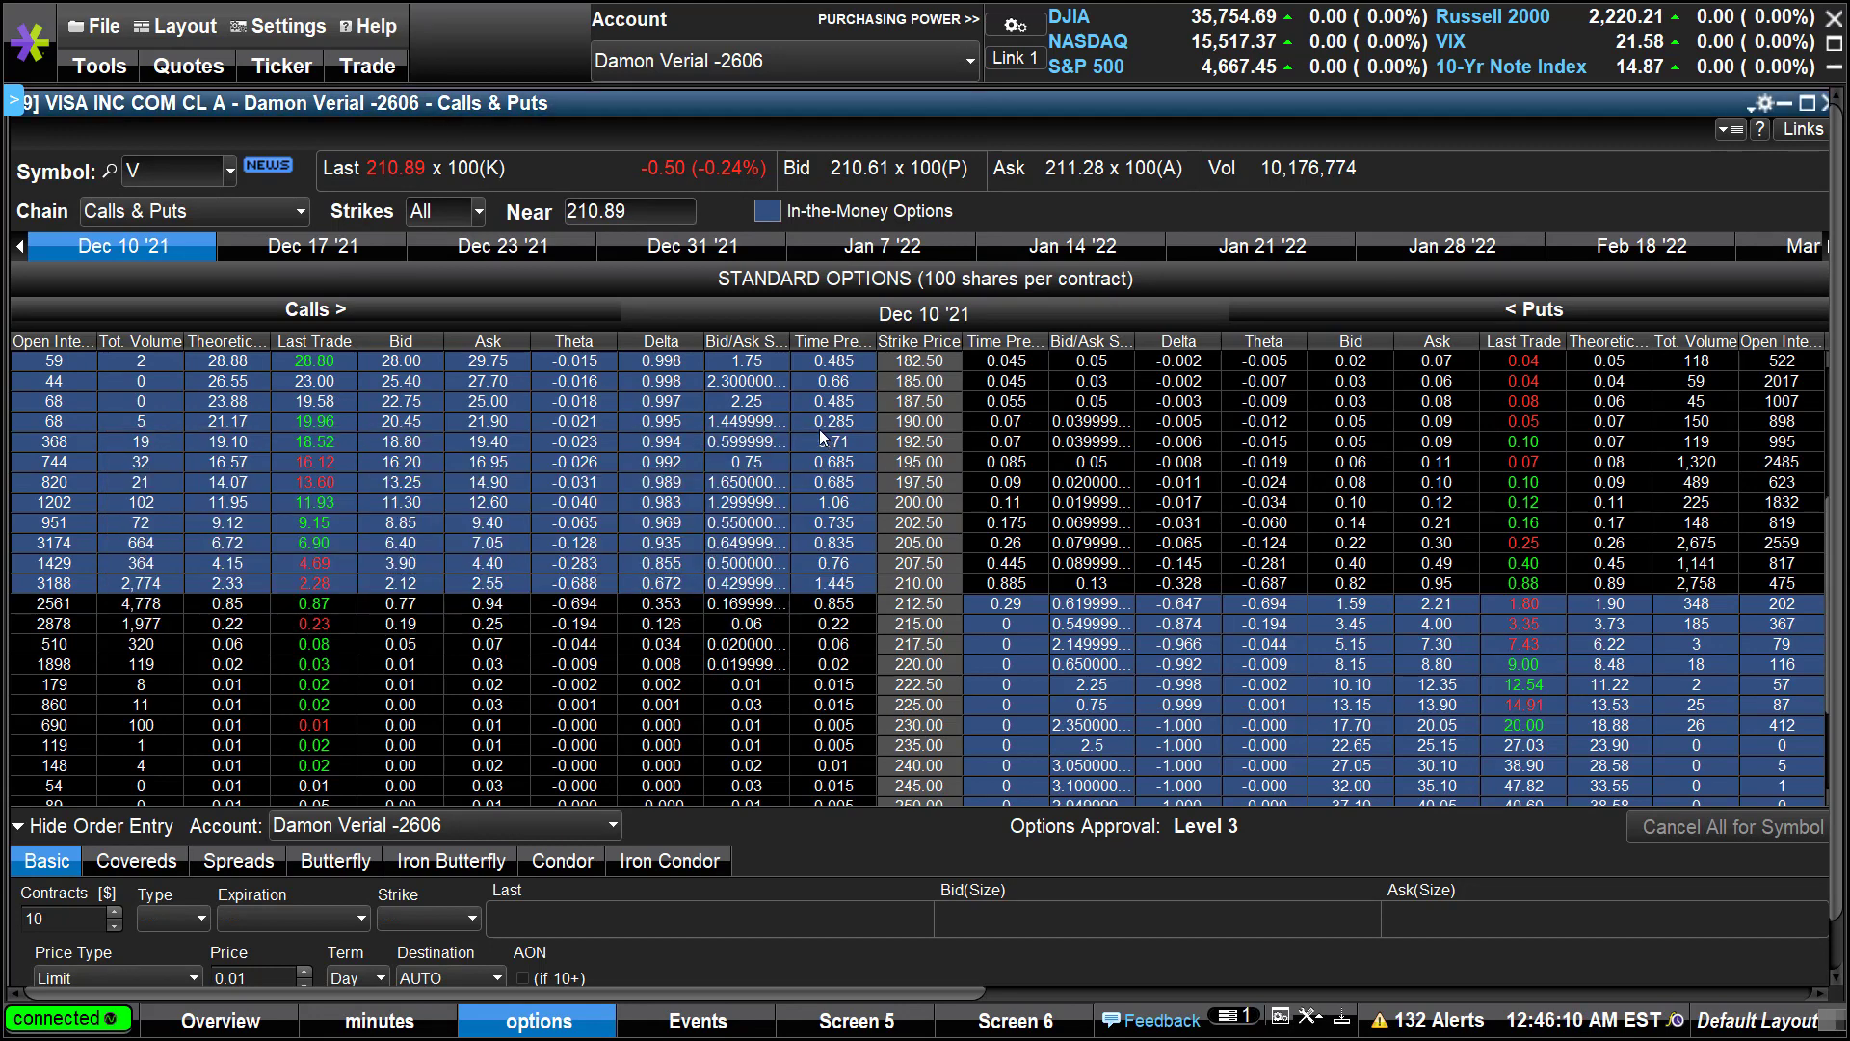
left_click(395, 62)
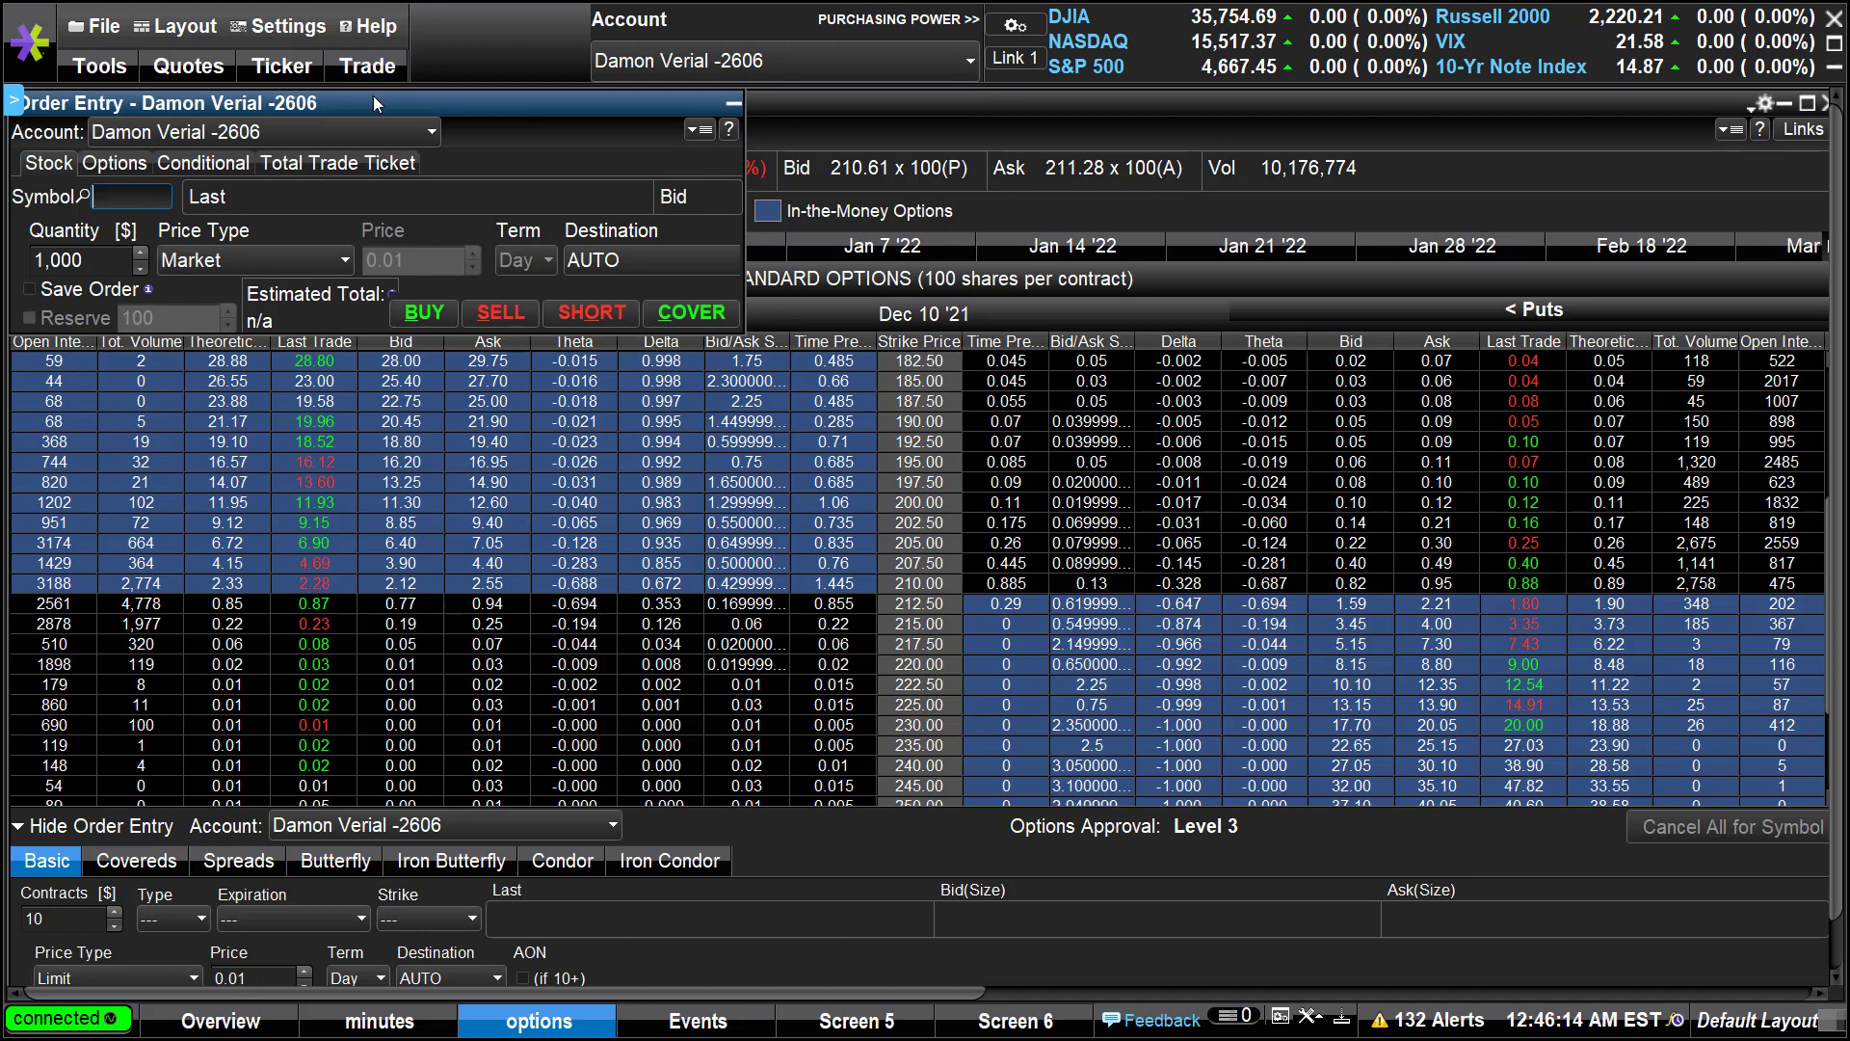
left_click_drag(448, 160, 603, 314)
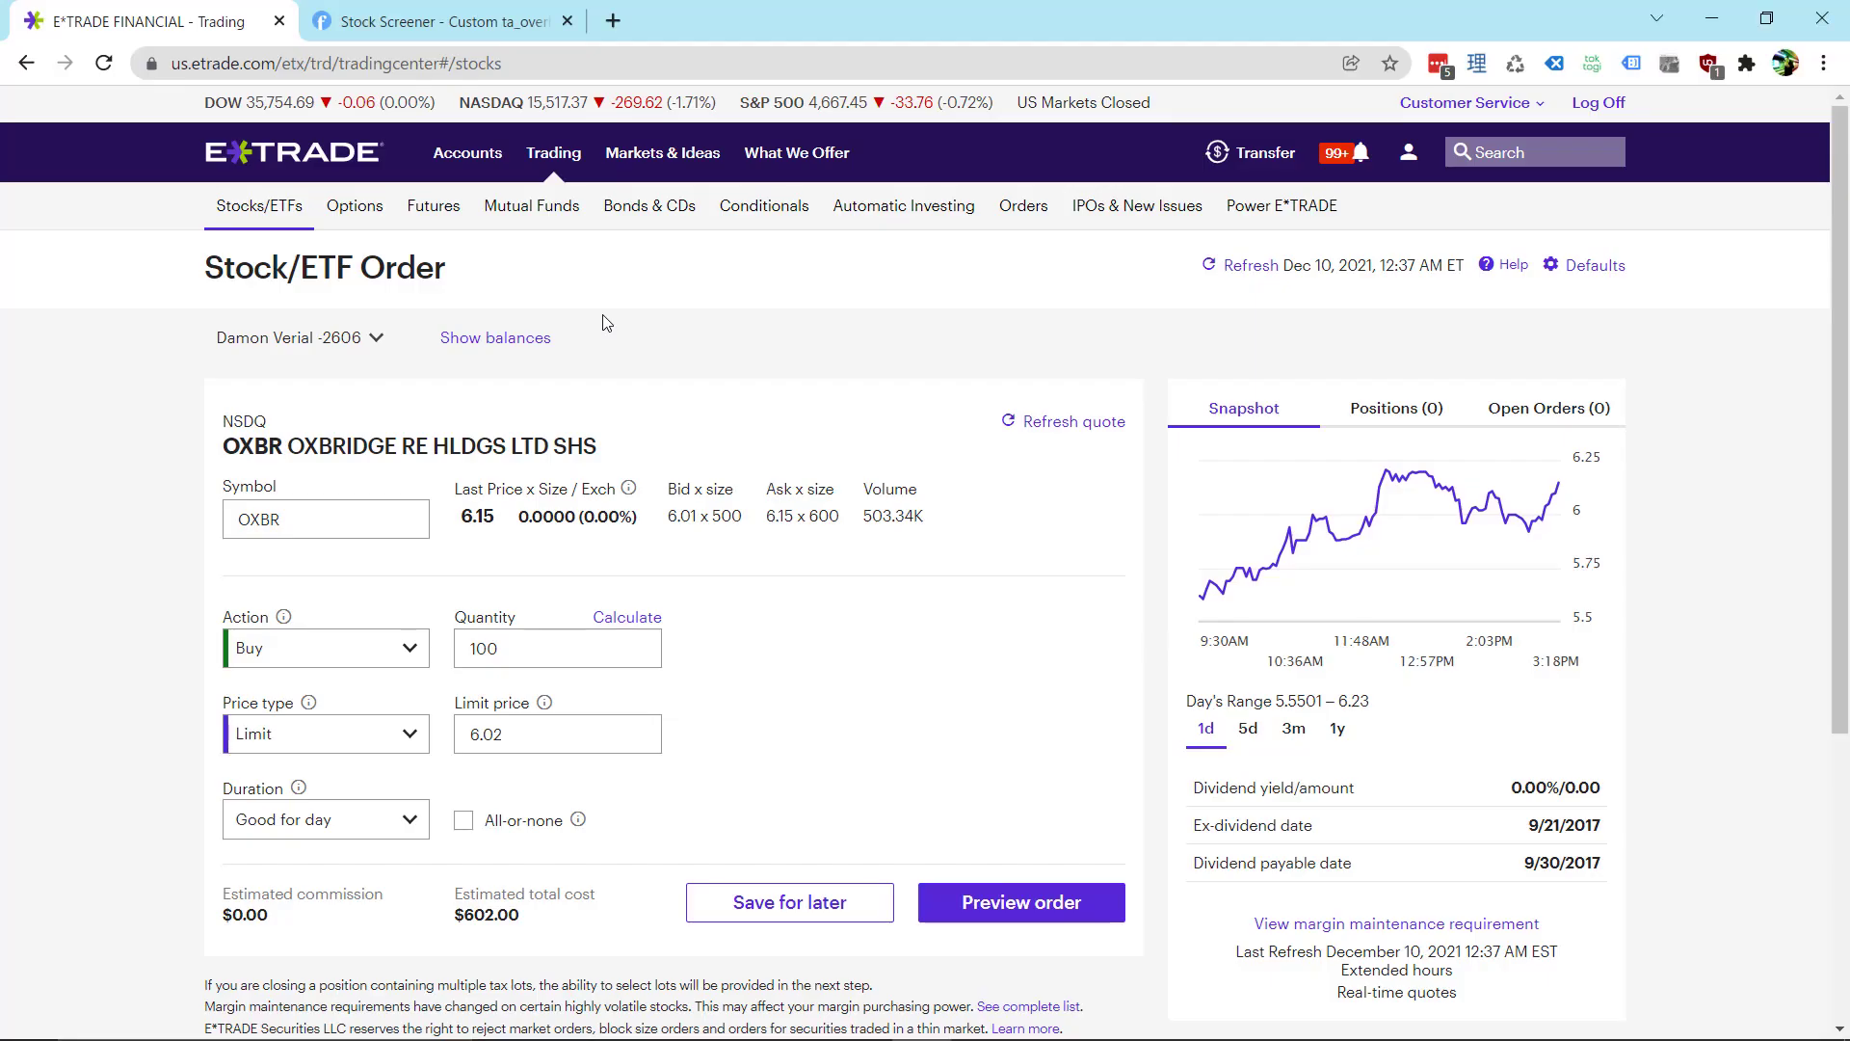
key("alt+Tab")
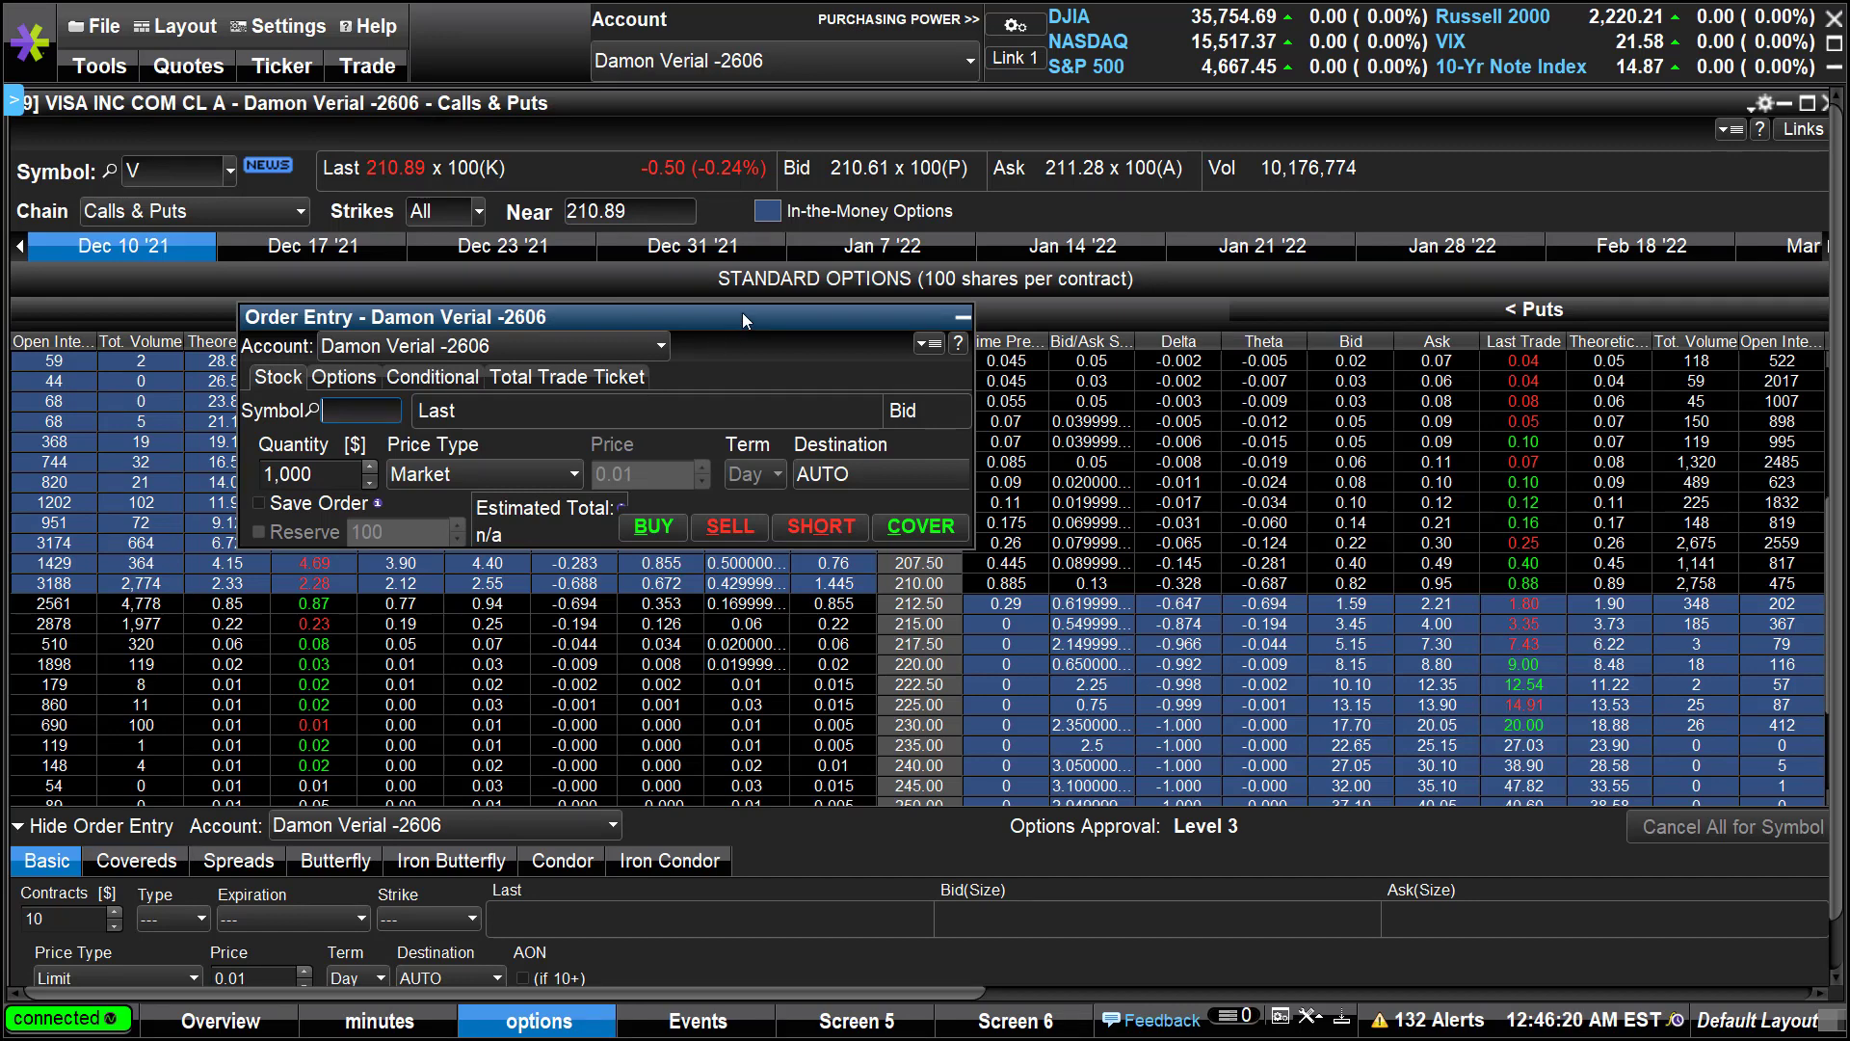
- Load AAPL in the order entry with a quantity of 100, and widen the window to show the full quote
type("AAPL")
key("Return")
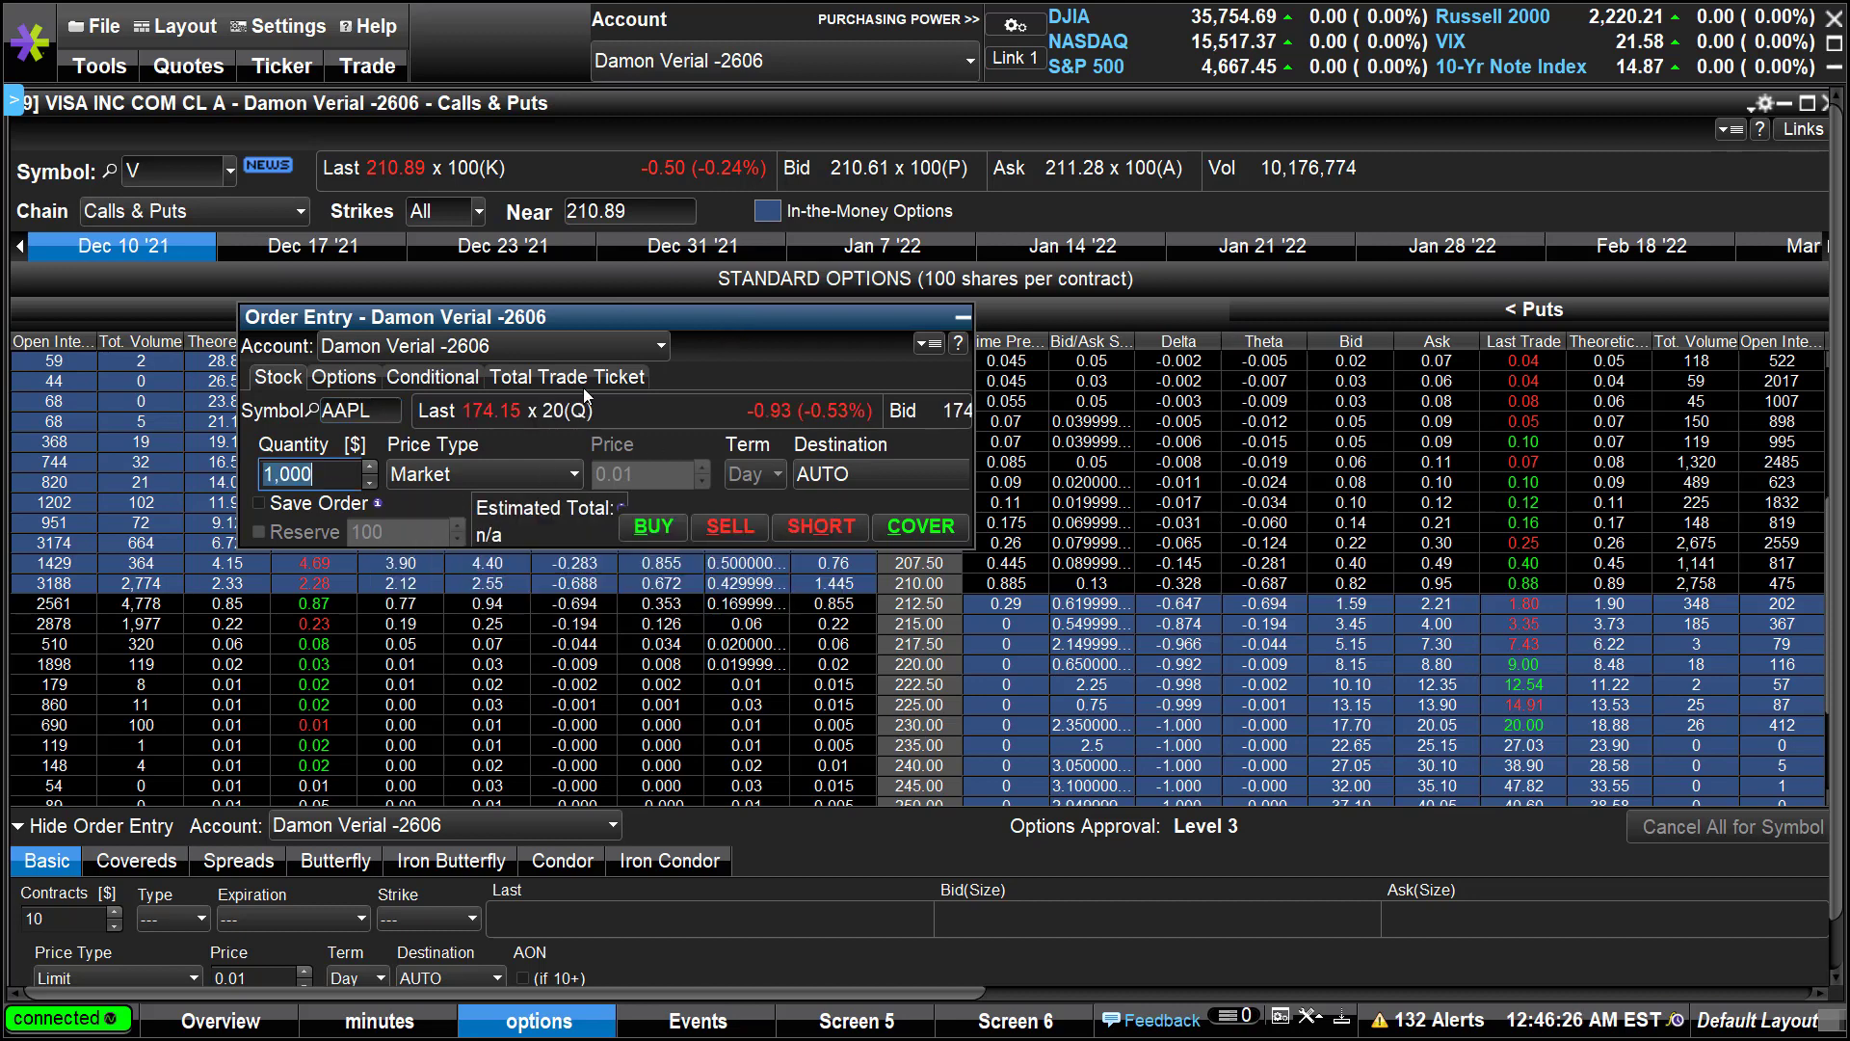
type("100")
left_click(528, 473)
left_click(528, 473)
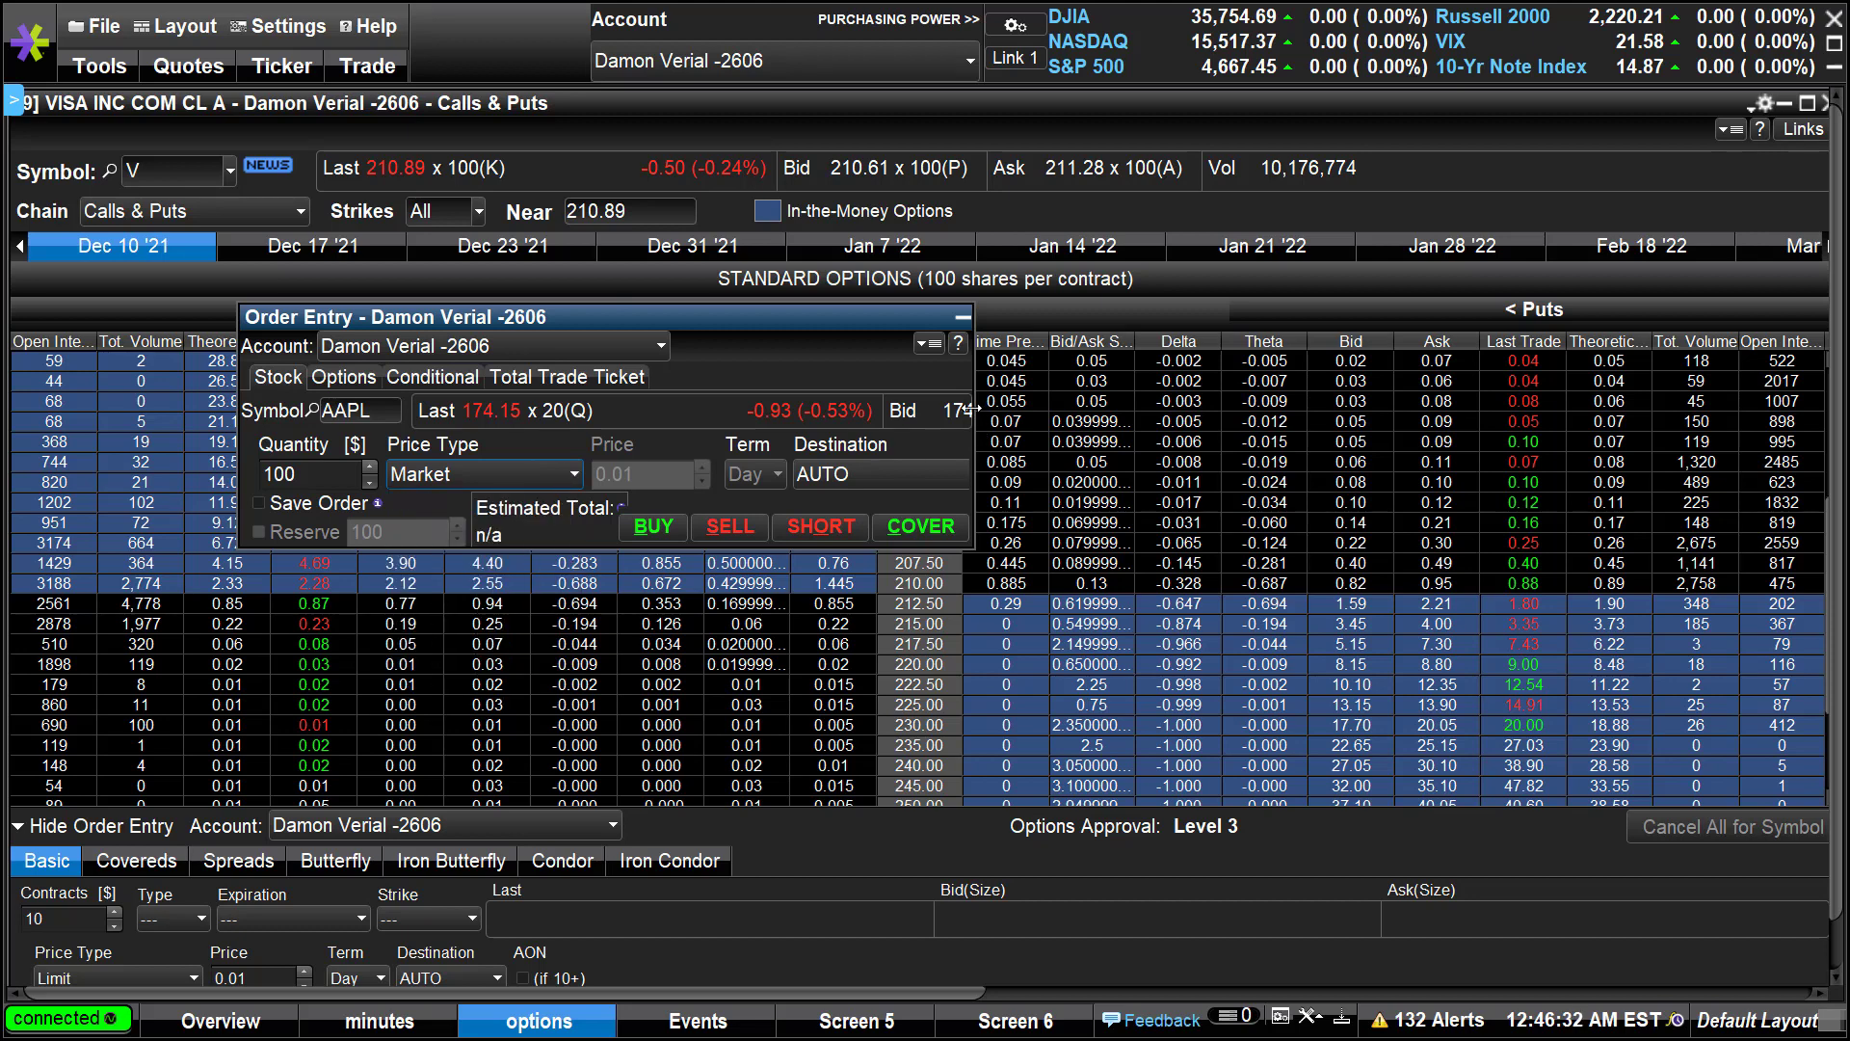
left_click_drag(976, 409, 1571, 399)
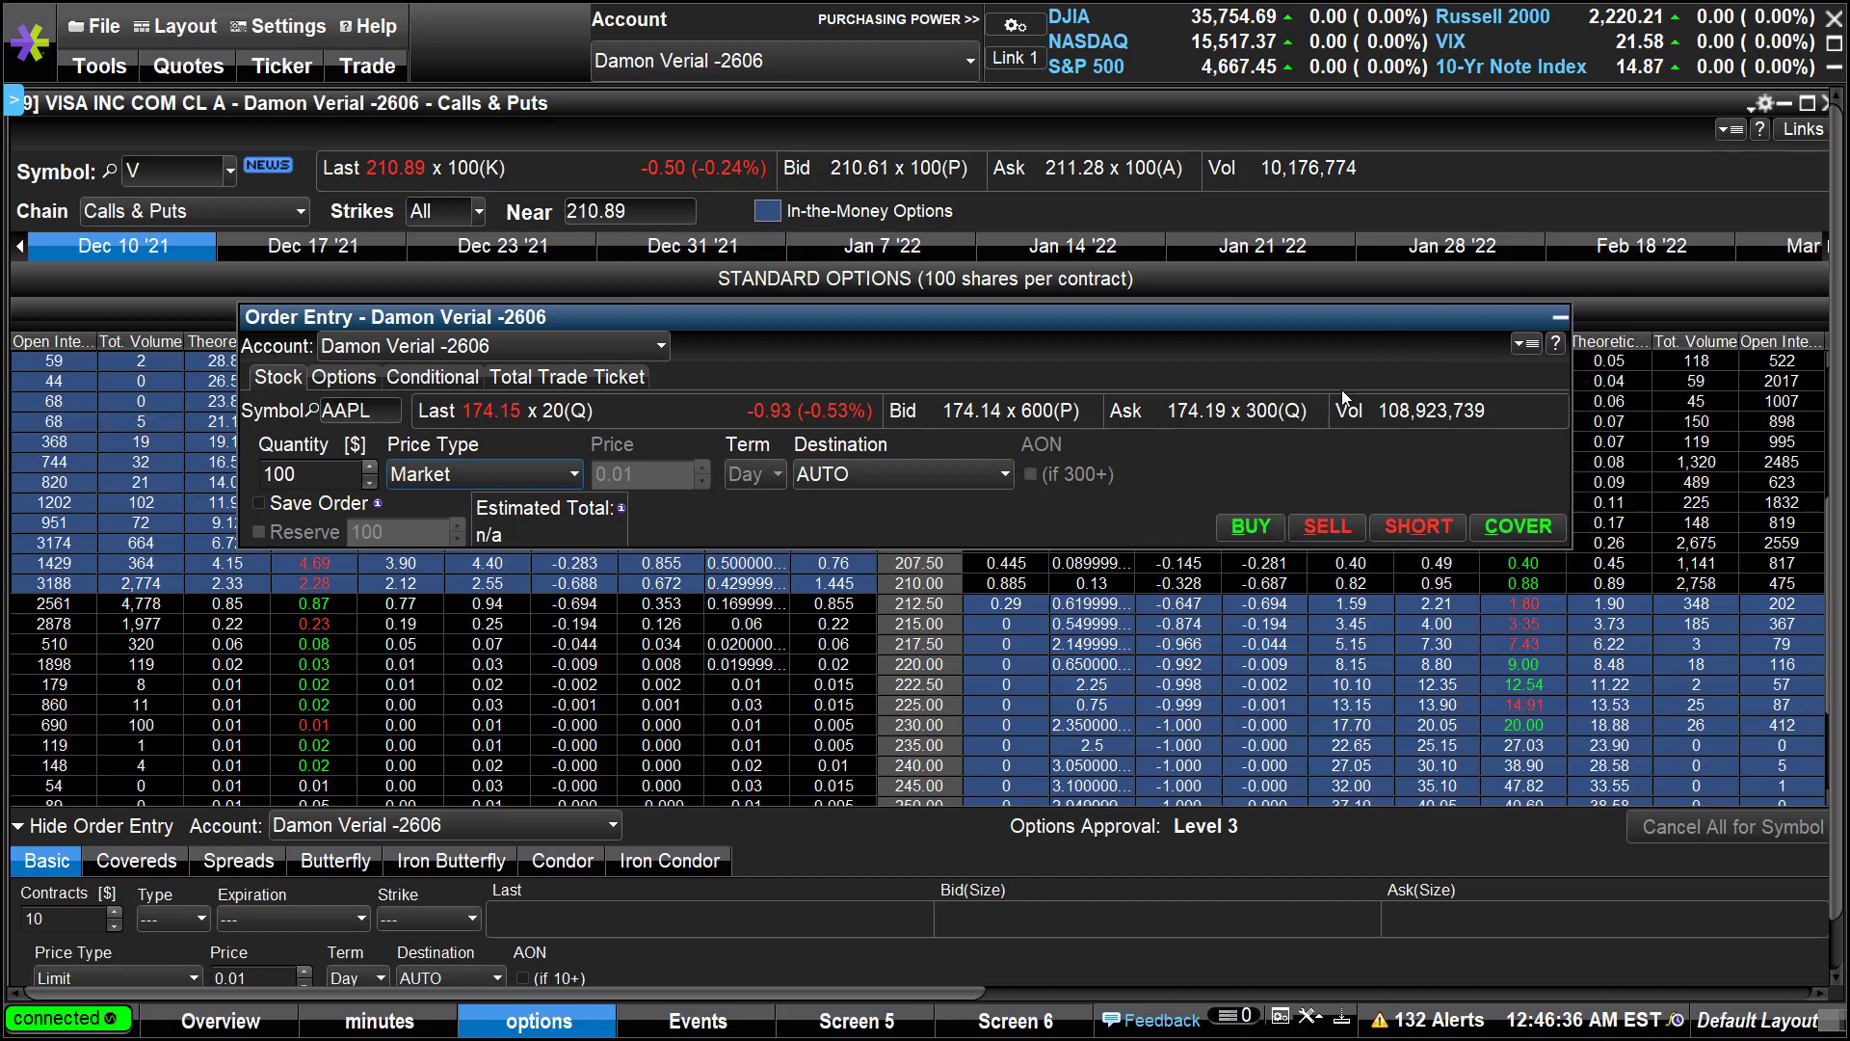
- Review the available destinations and price types for the AAPL order
left_click(880, 472)
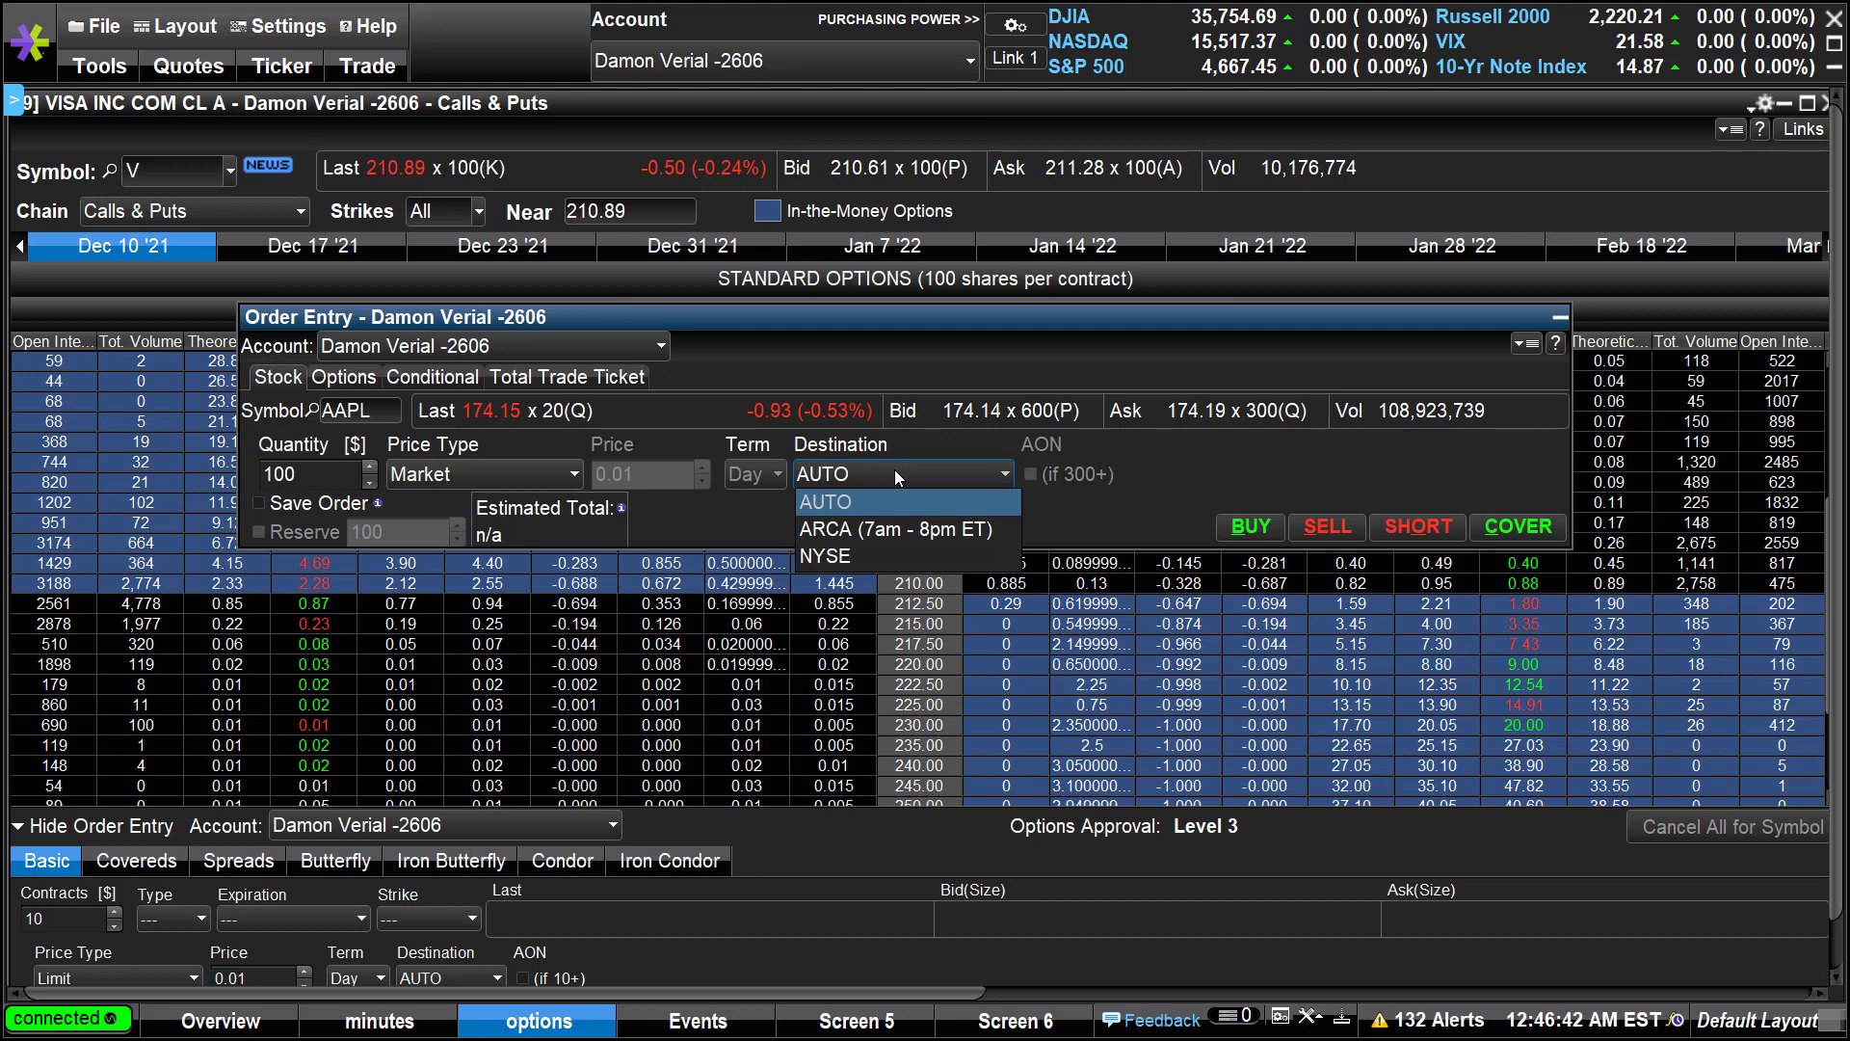
left_click(894, 470)
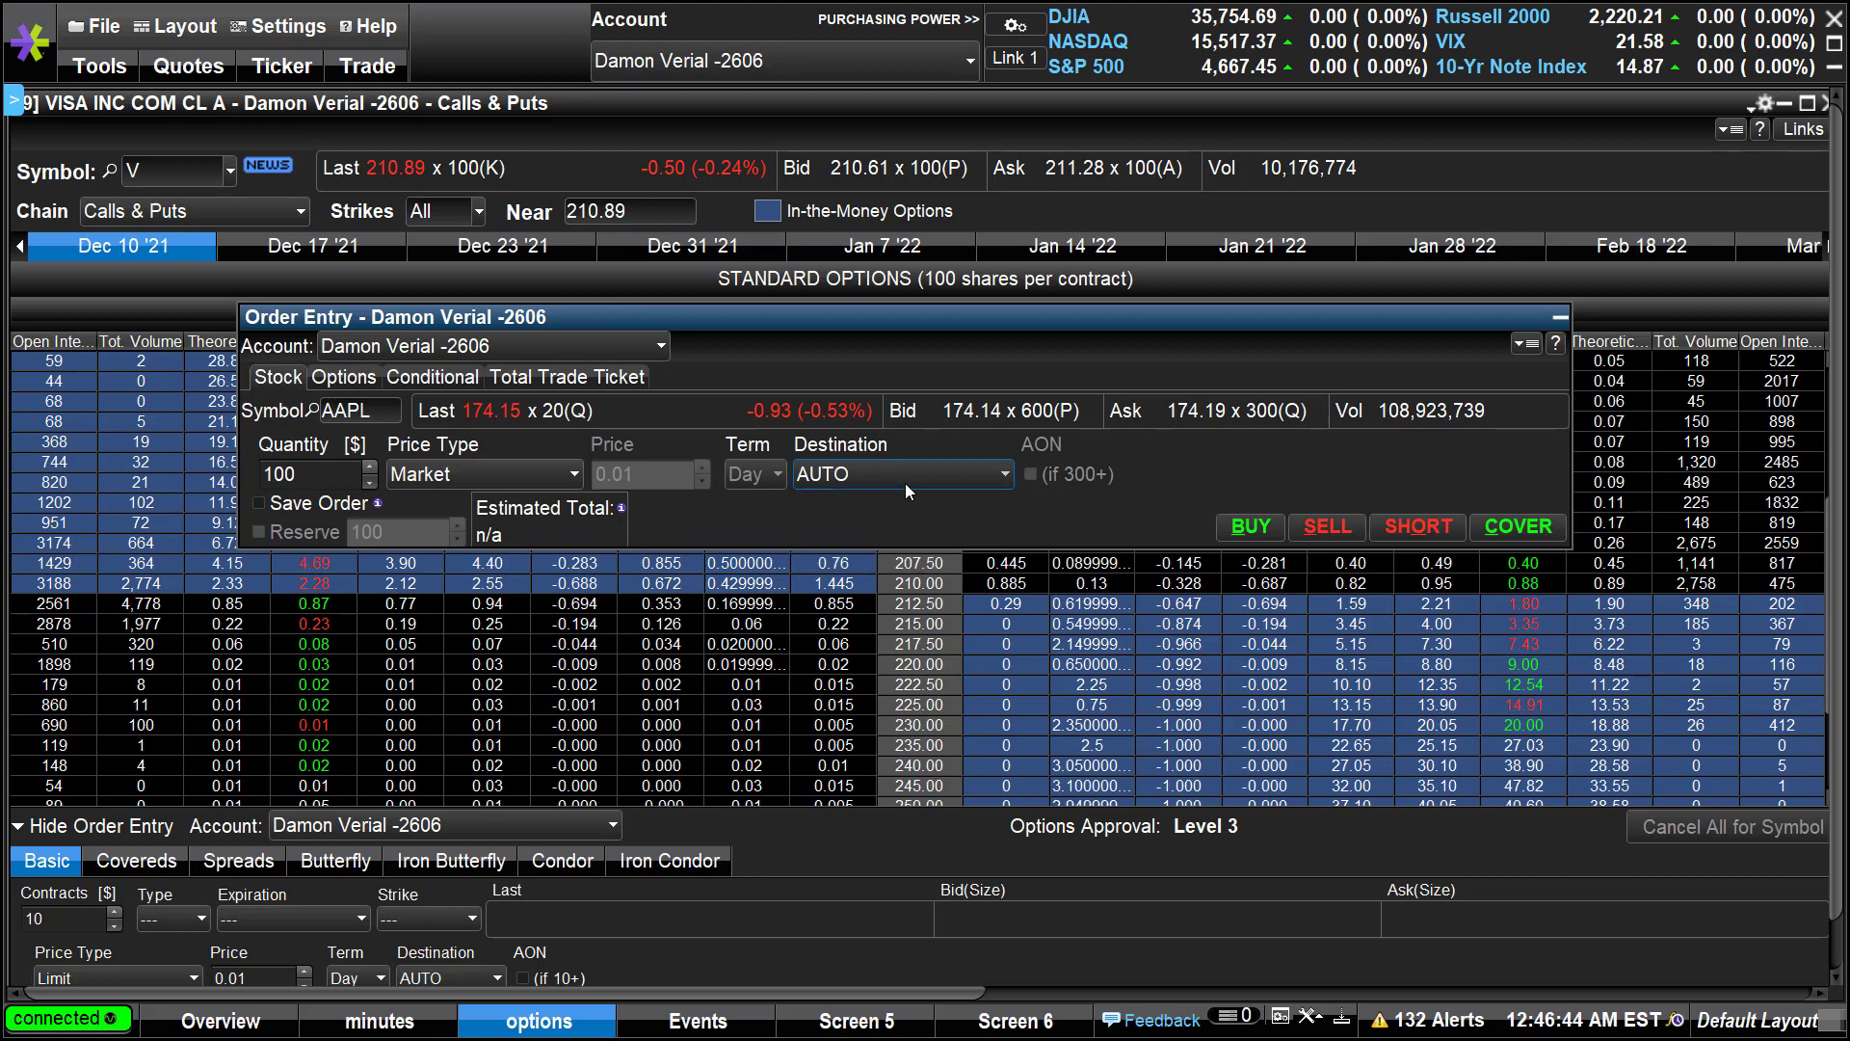
left_click(565, 474)
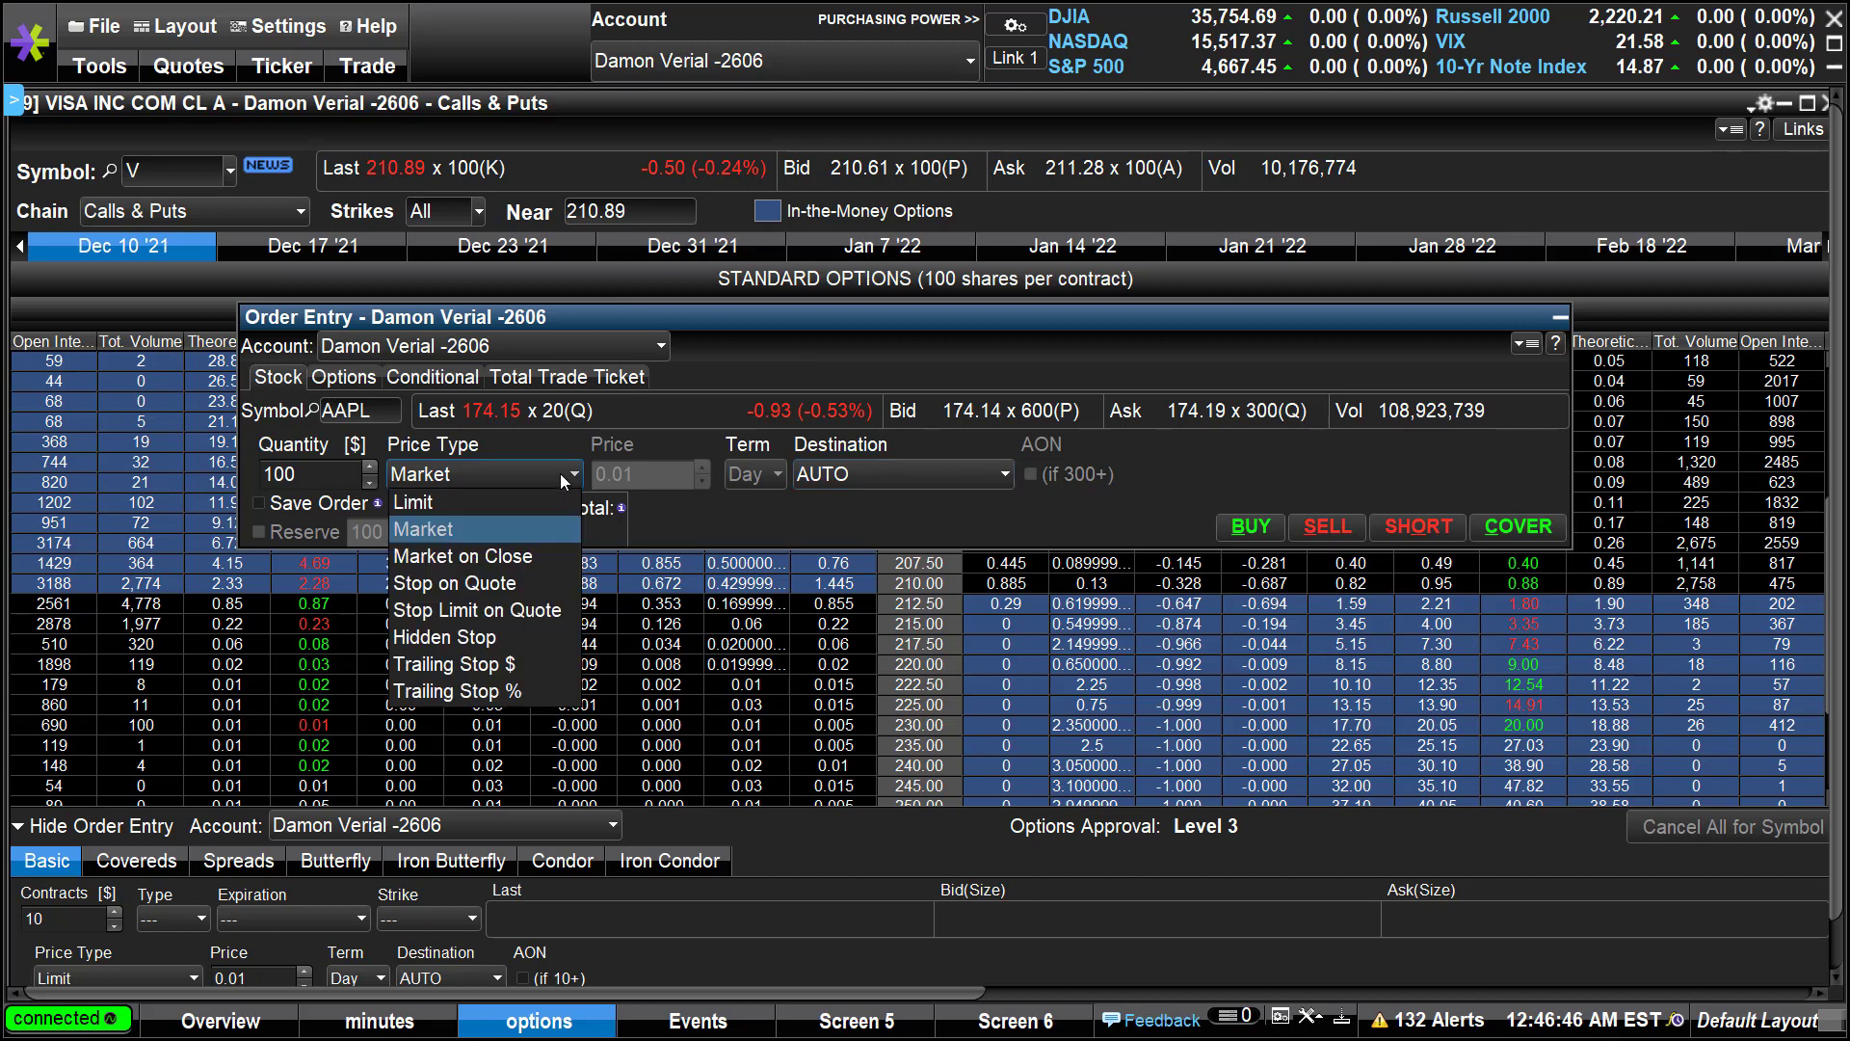
left_click(562, 478)
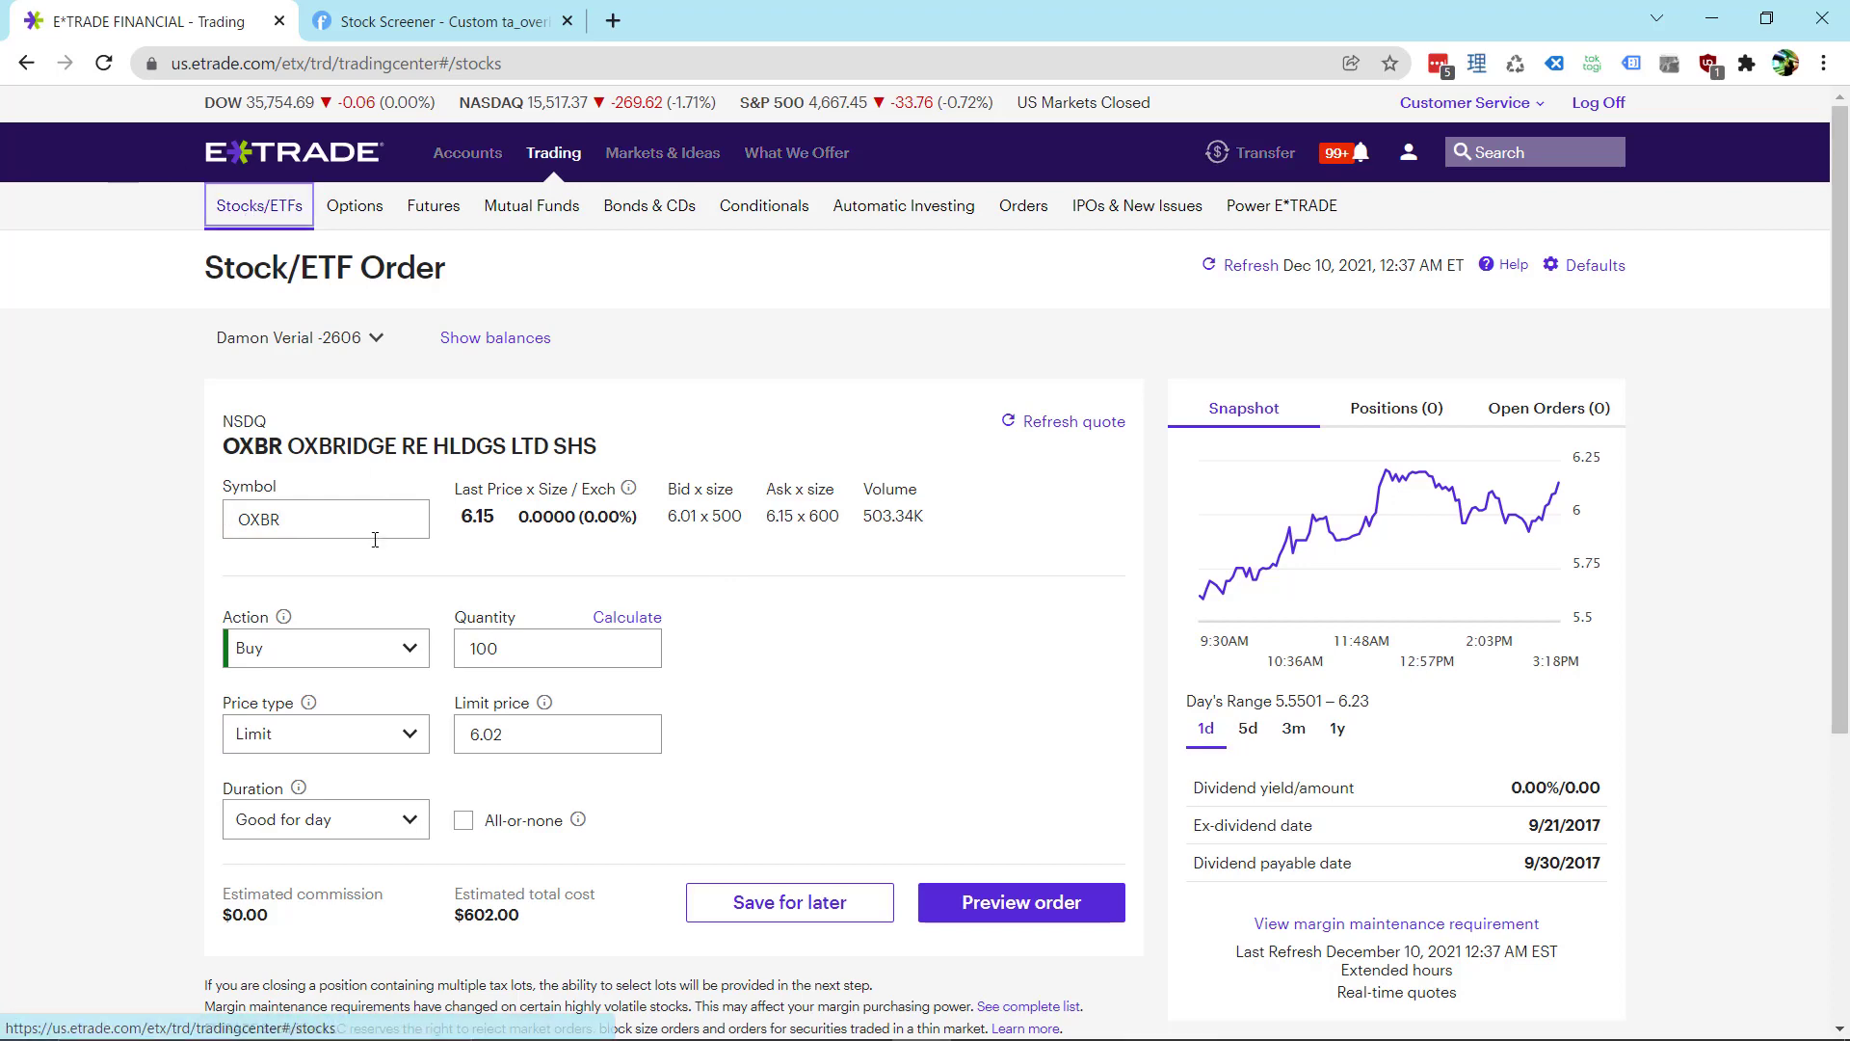
- Reload the Stock/ETF Order page on the E*TRADE website and load the quote for SPY
left_click(103, 66)
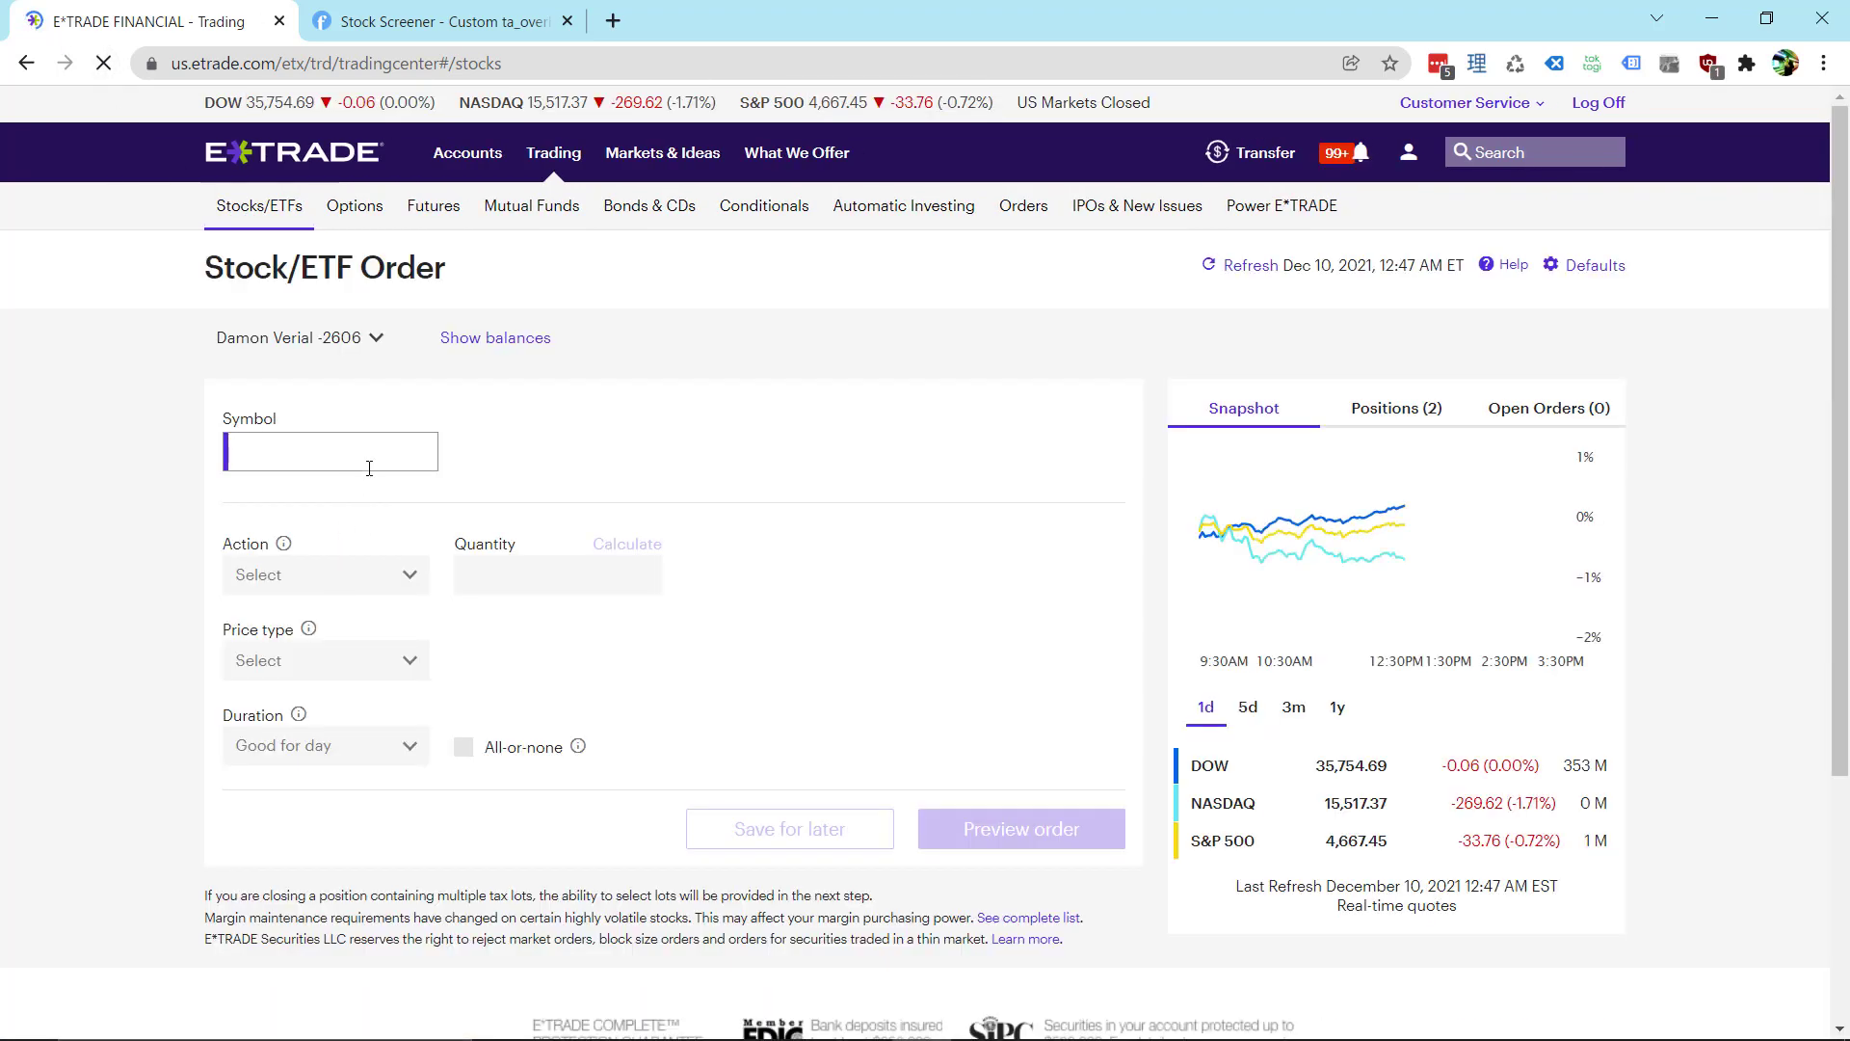
type("spf")
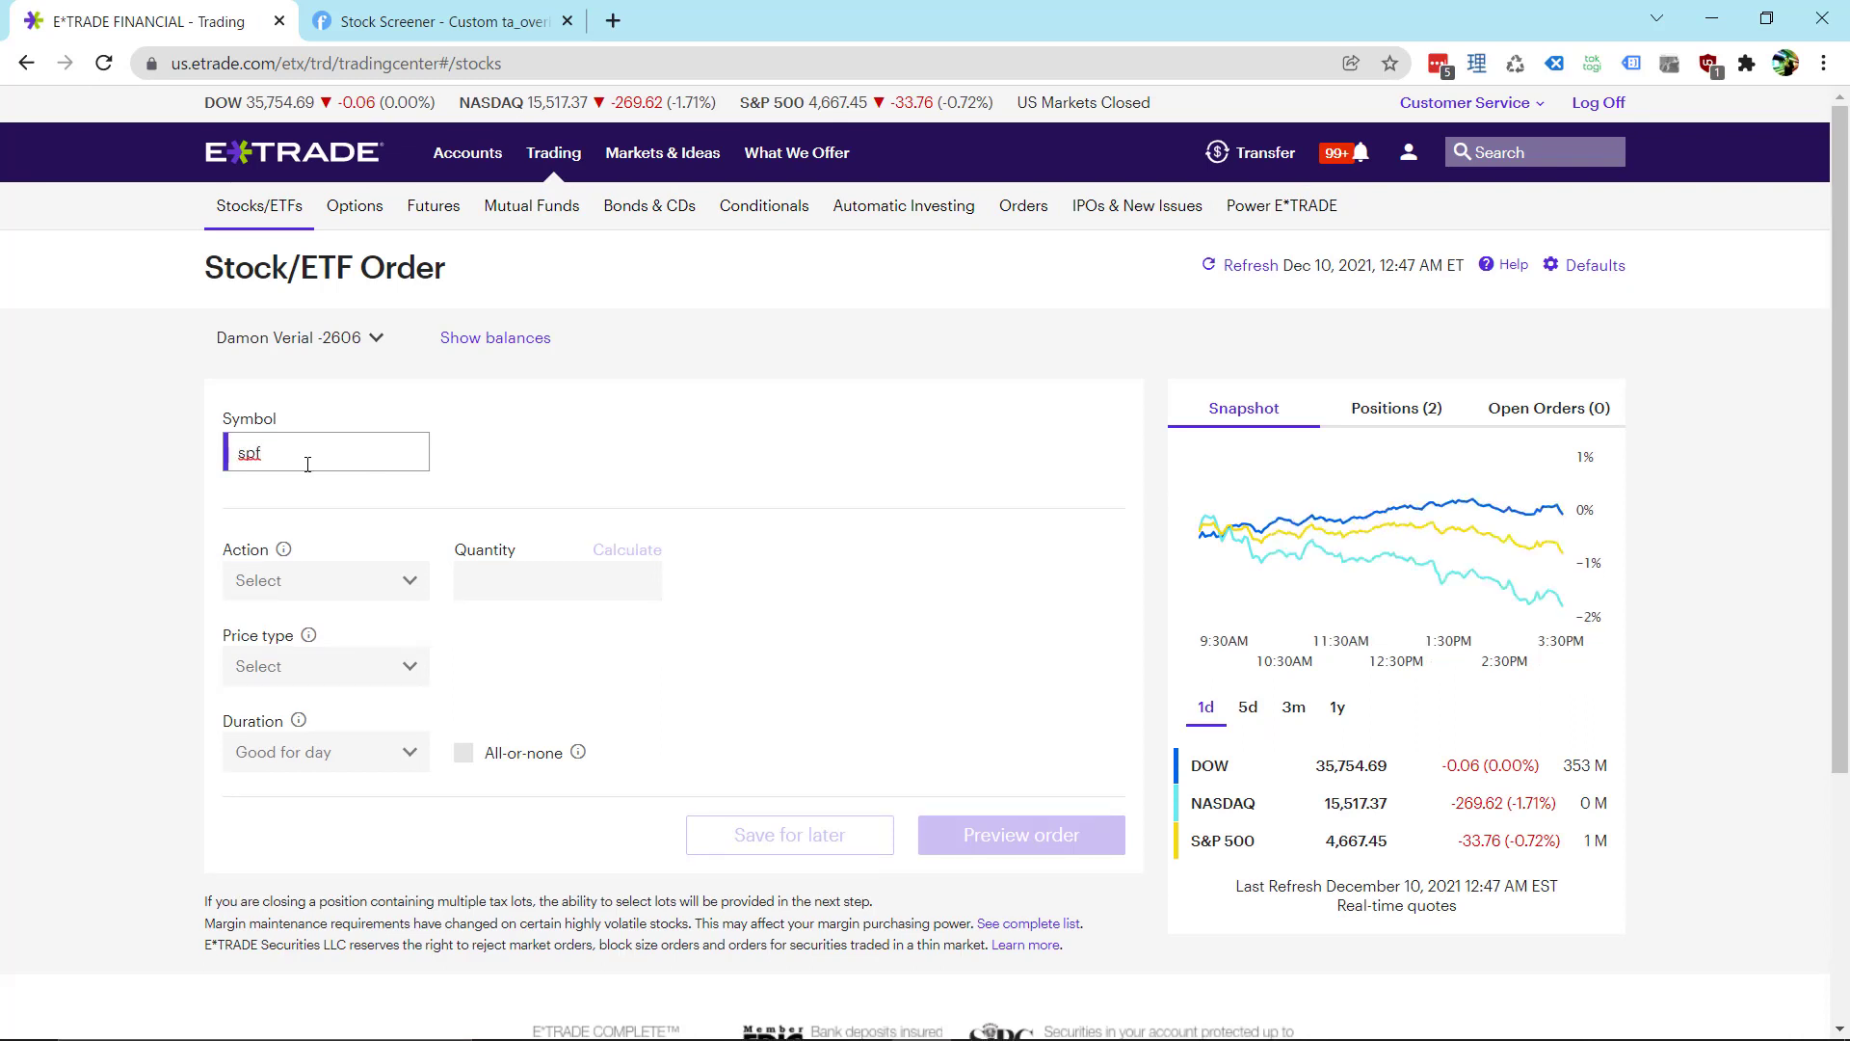
key("BackSpace")
type("yp")
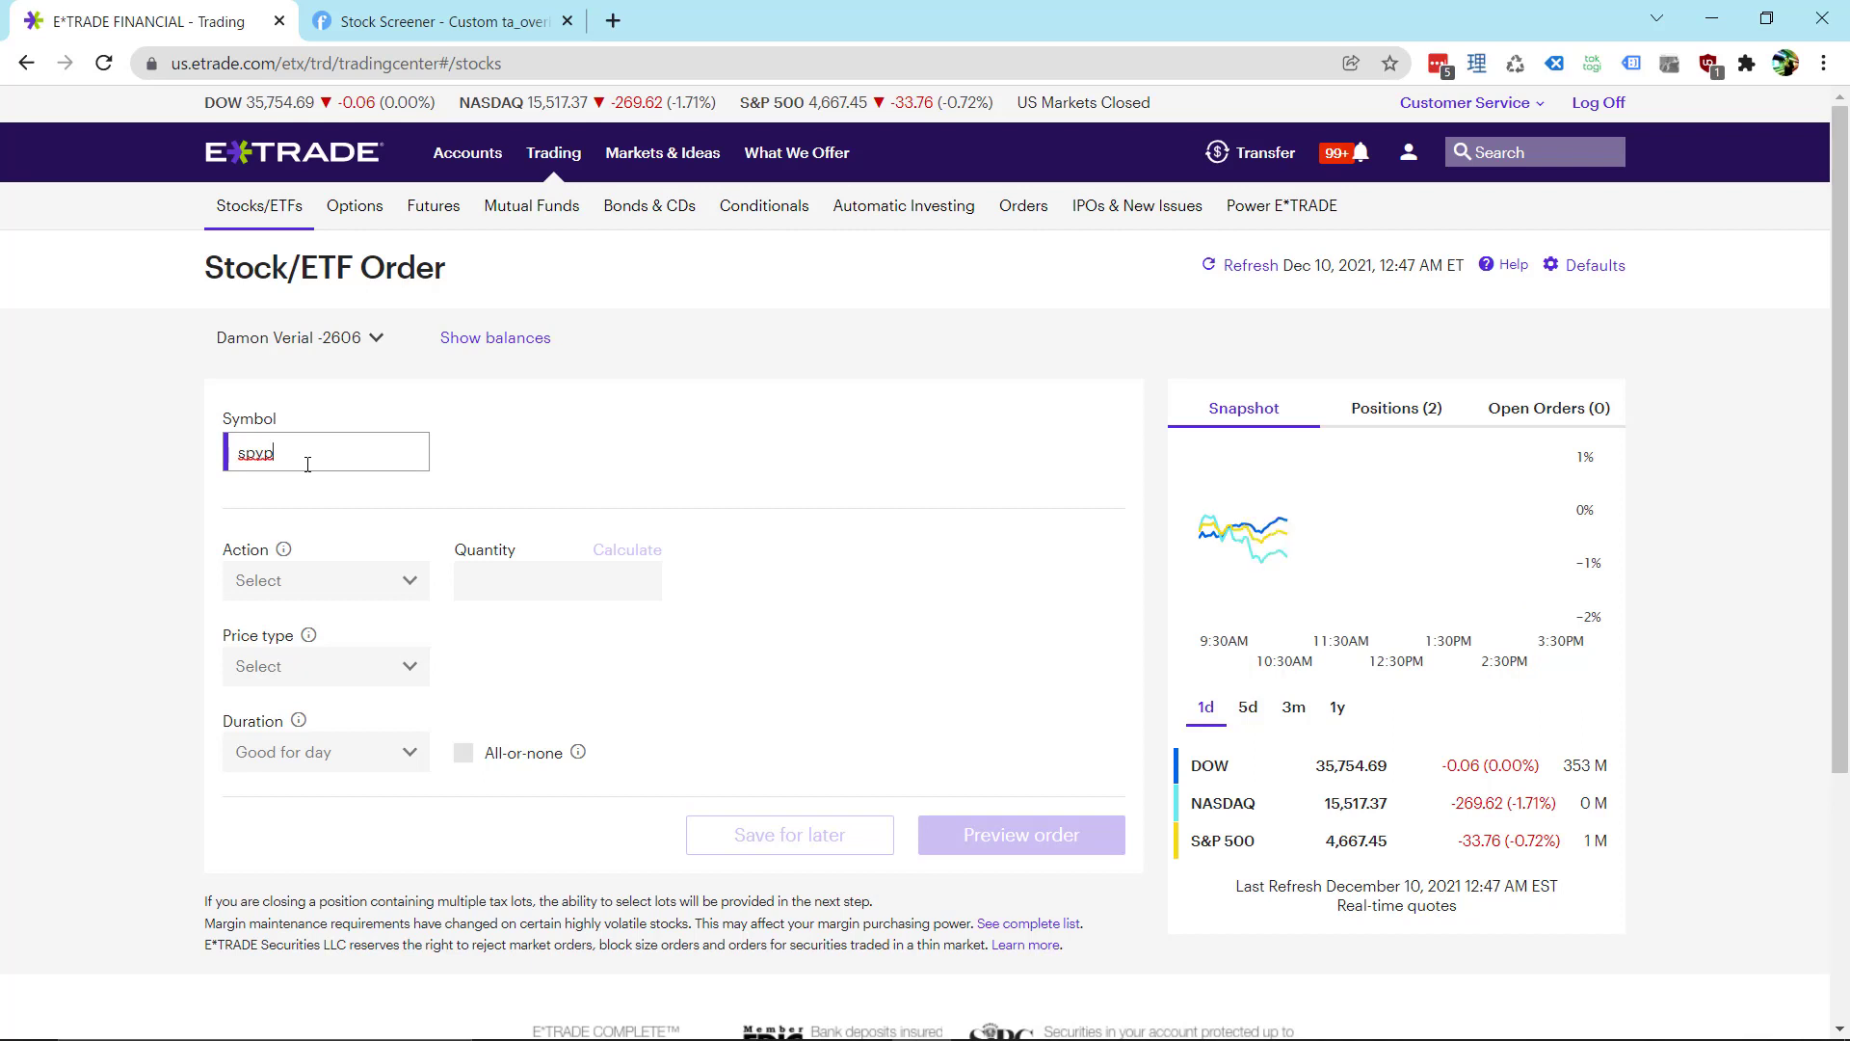
key("BackSpace")
key("Return")
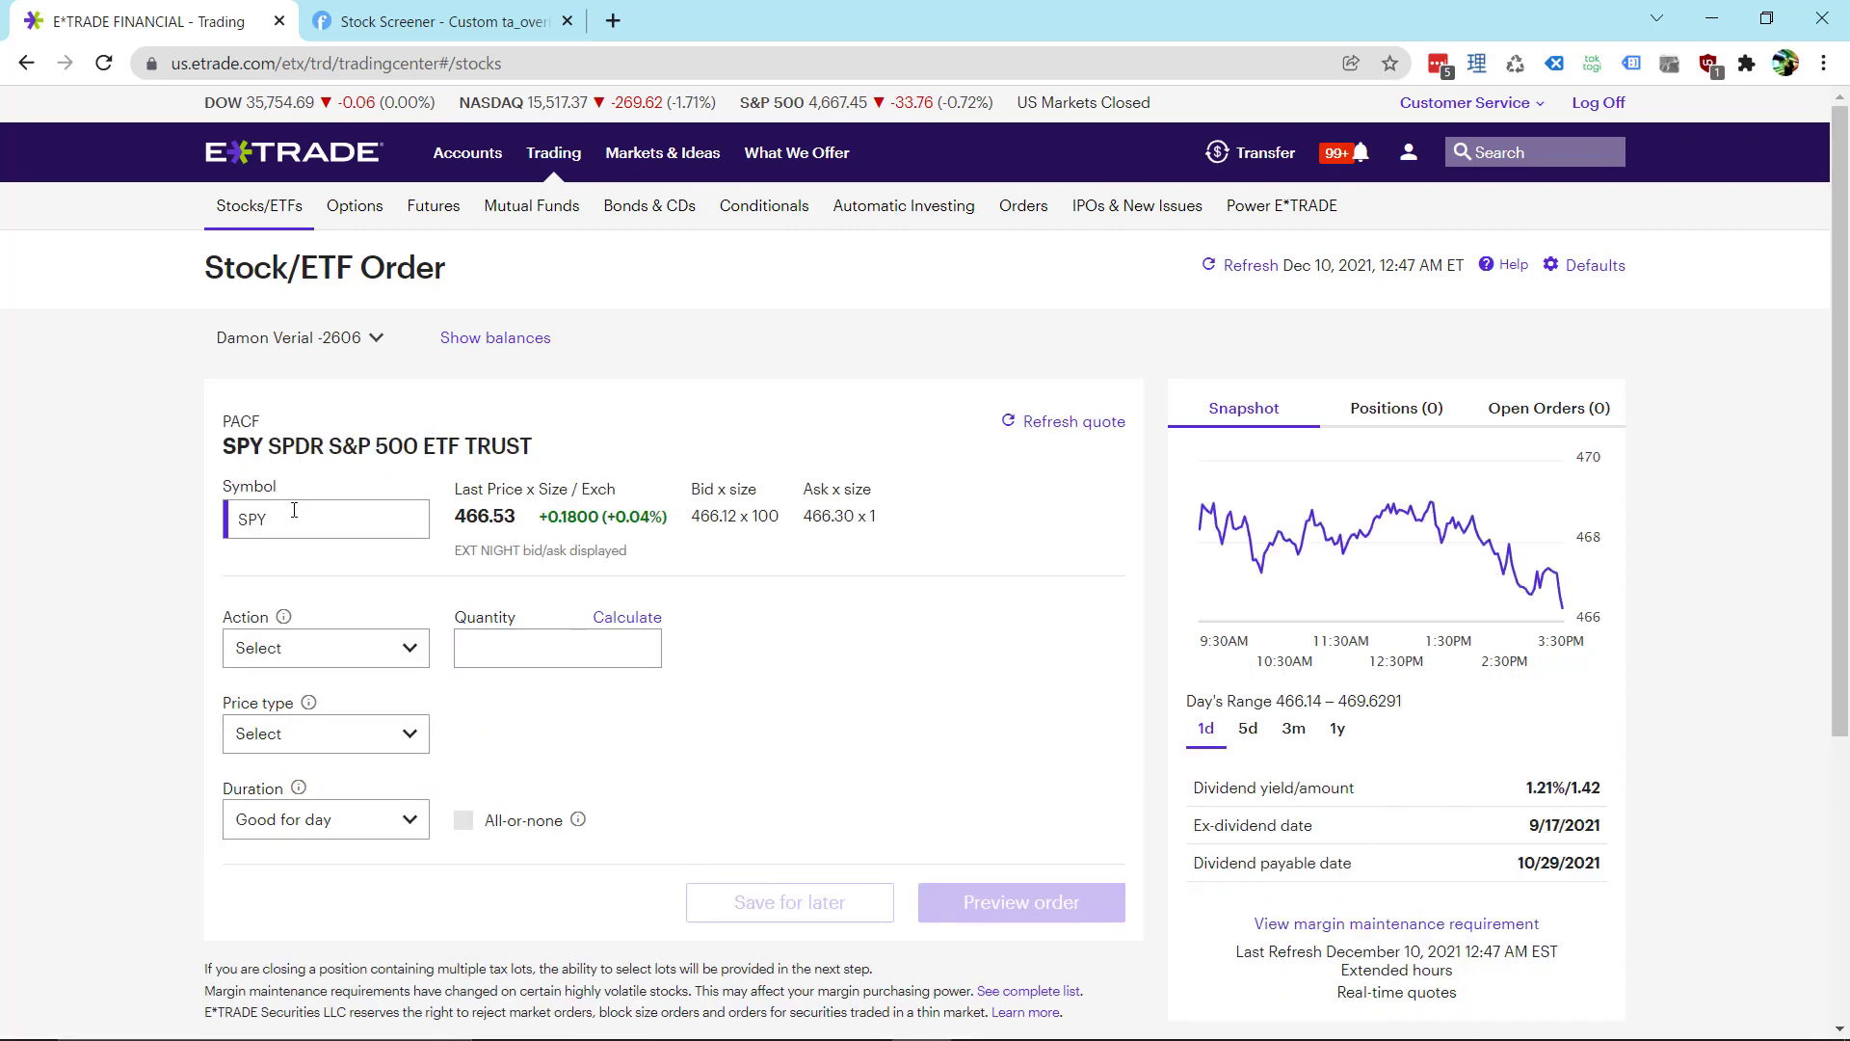
- Compare the bid and ask quotes for SPY
left_click_drag(690, 517, 877, 518)
left_click(896, 525)
double_click(708, 514)
double_click(827, 516)
- Switch to the E*TRADE desktop platform and make the AAPL order a Limit order at 174.00
key("alt+Tab")
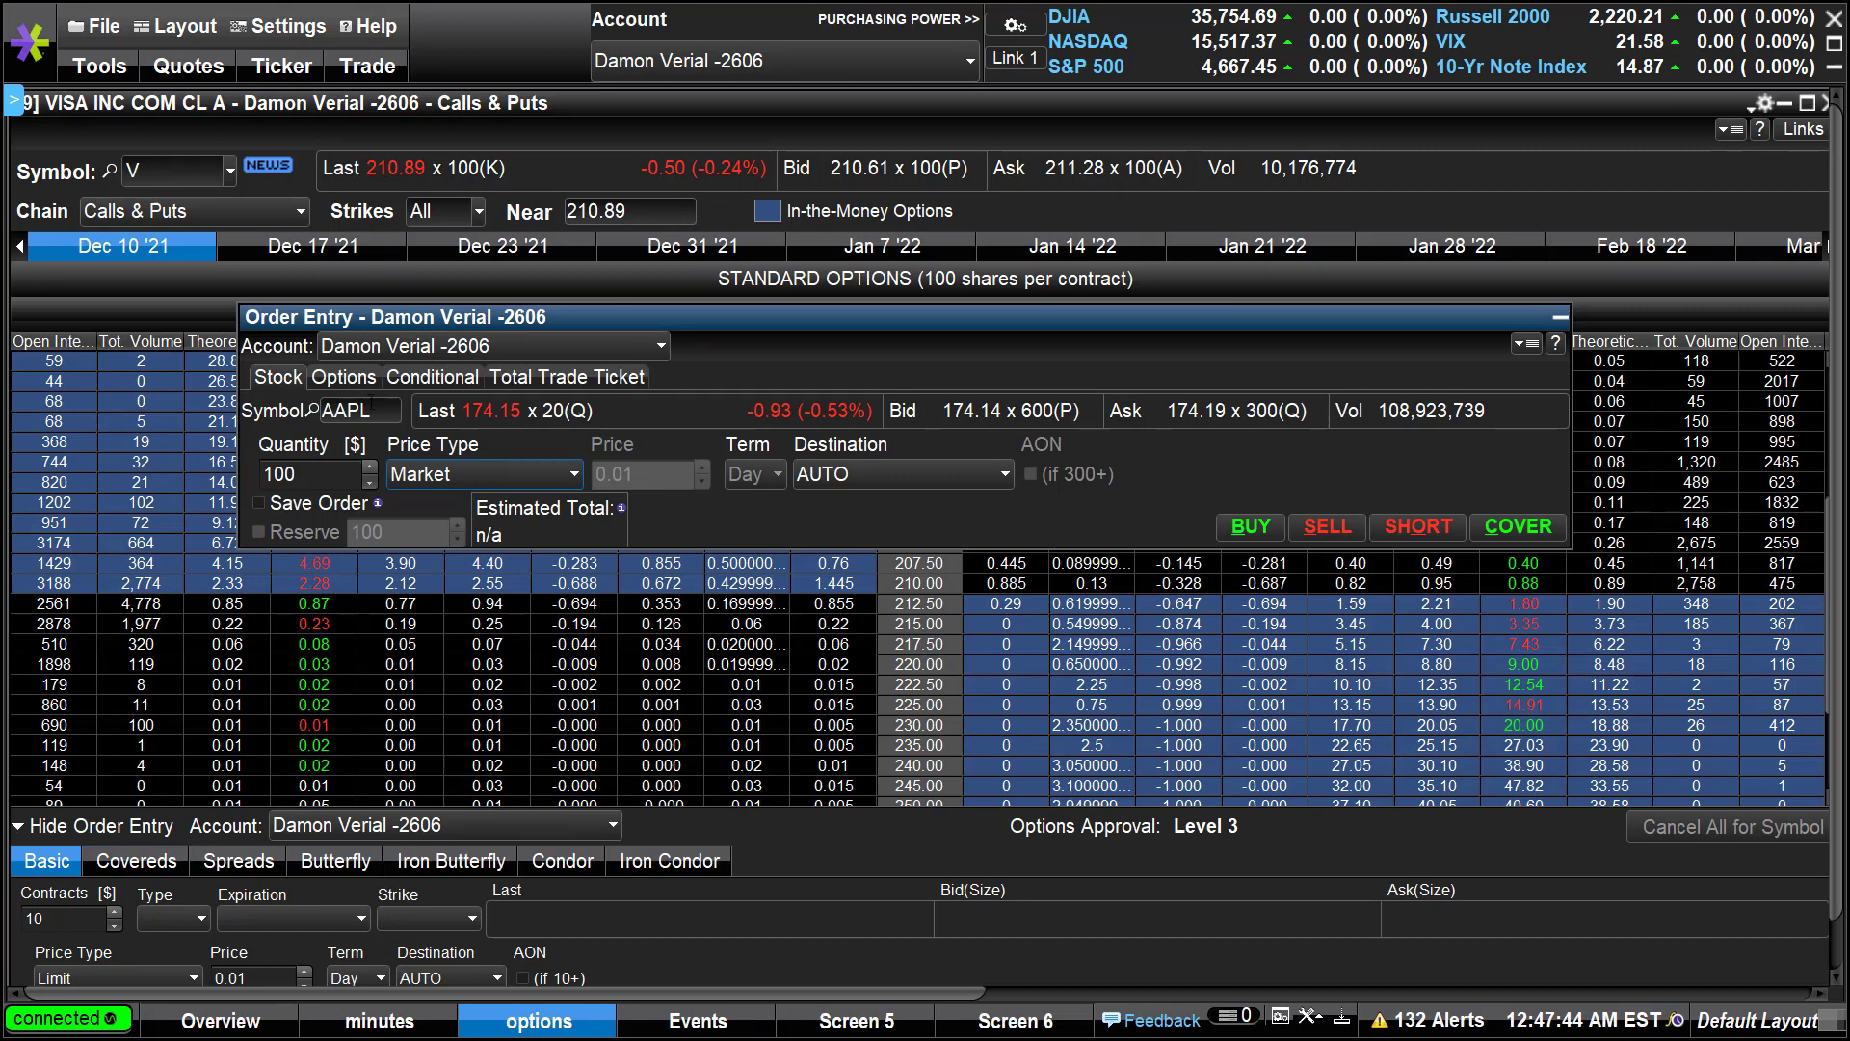
double_click(372, 407)
left_click(482, 474)
left_click(481, 513)
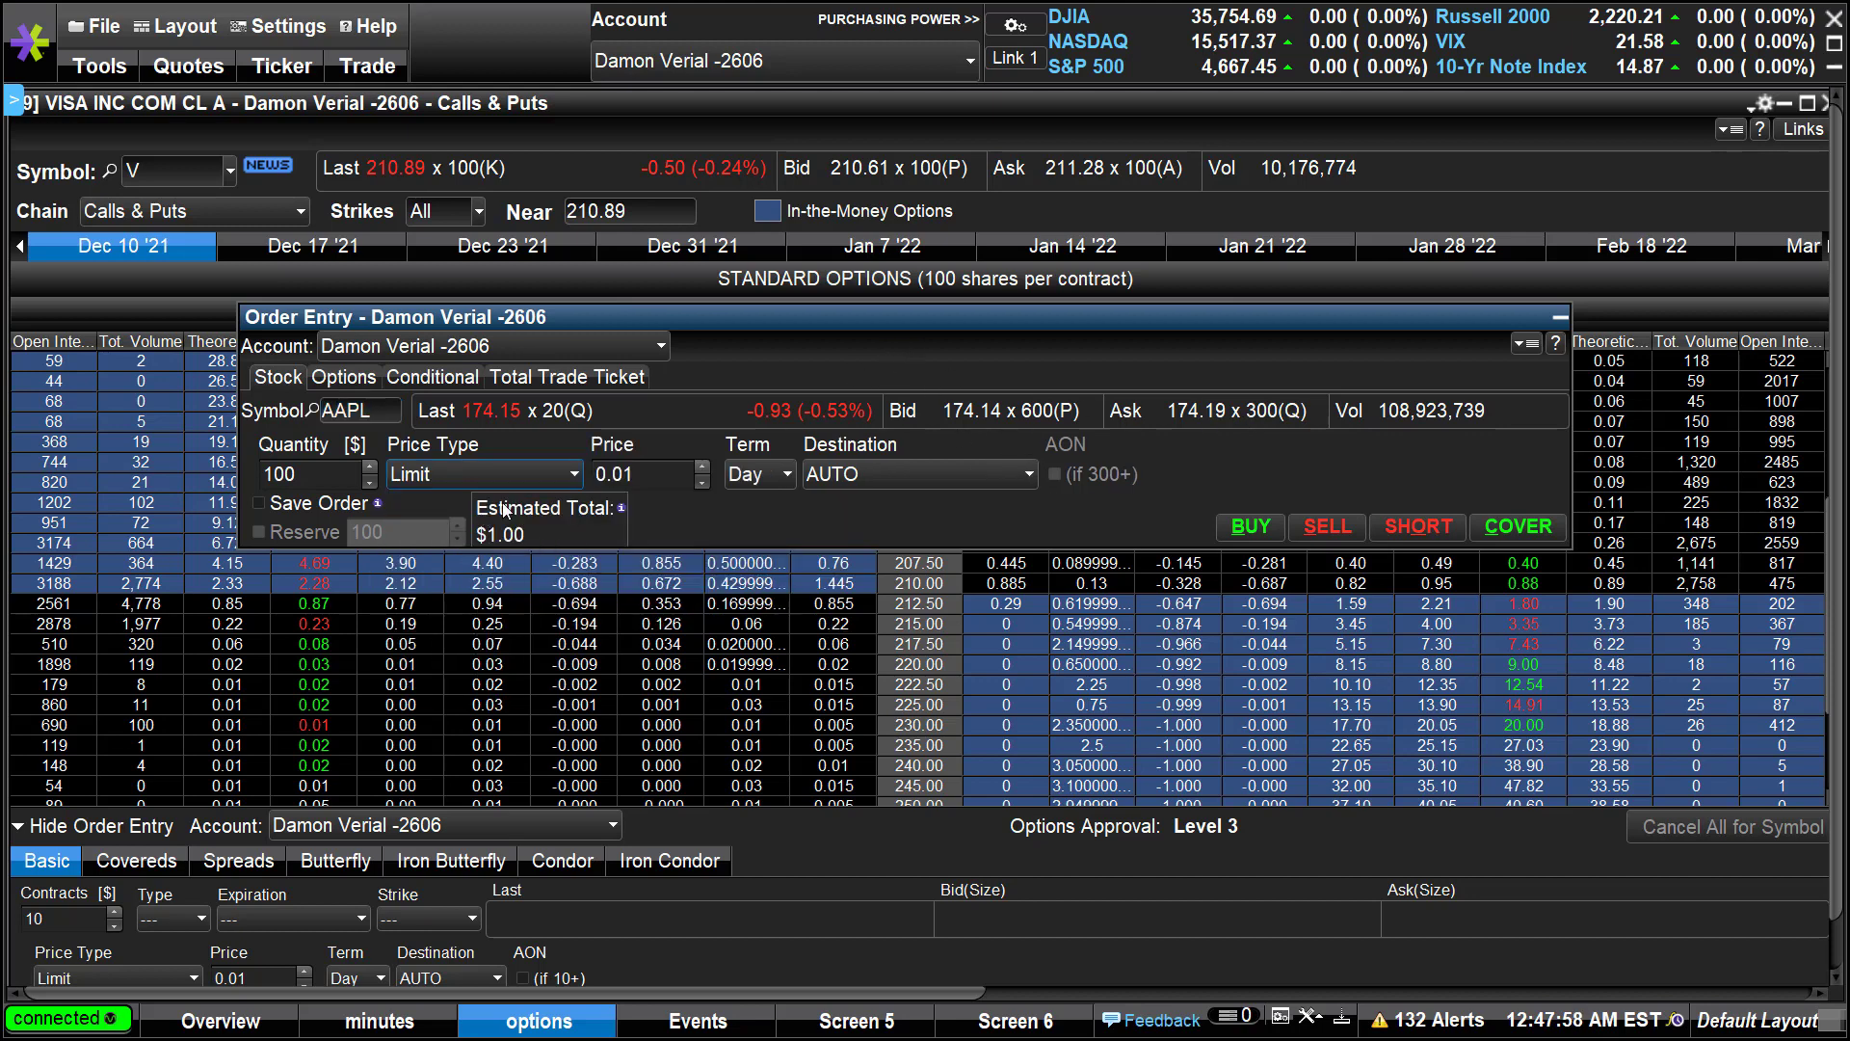
left_click(634, 474)
type("174015")
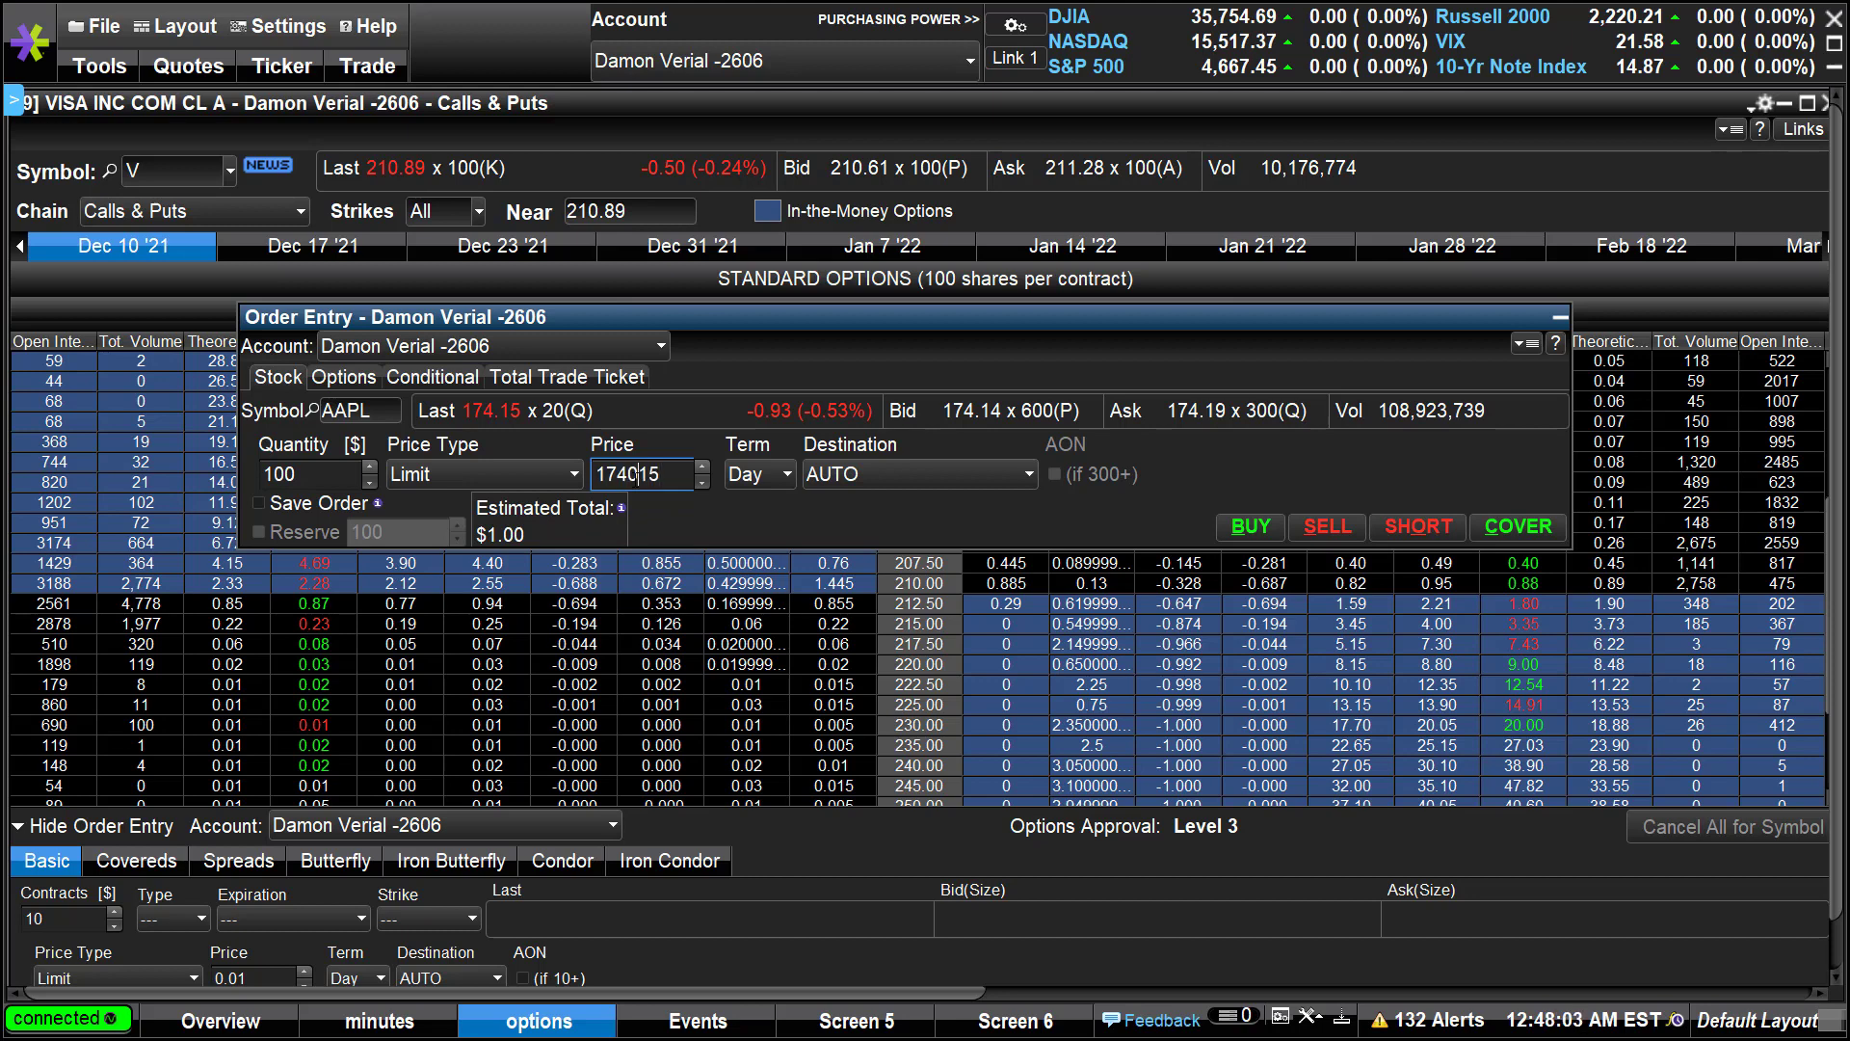
key("BackSpace")
type(".")
key("BackSpace")
key("BackSpace")
type("00")
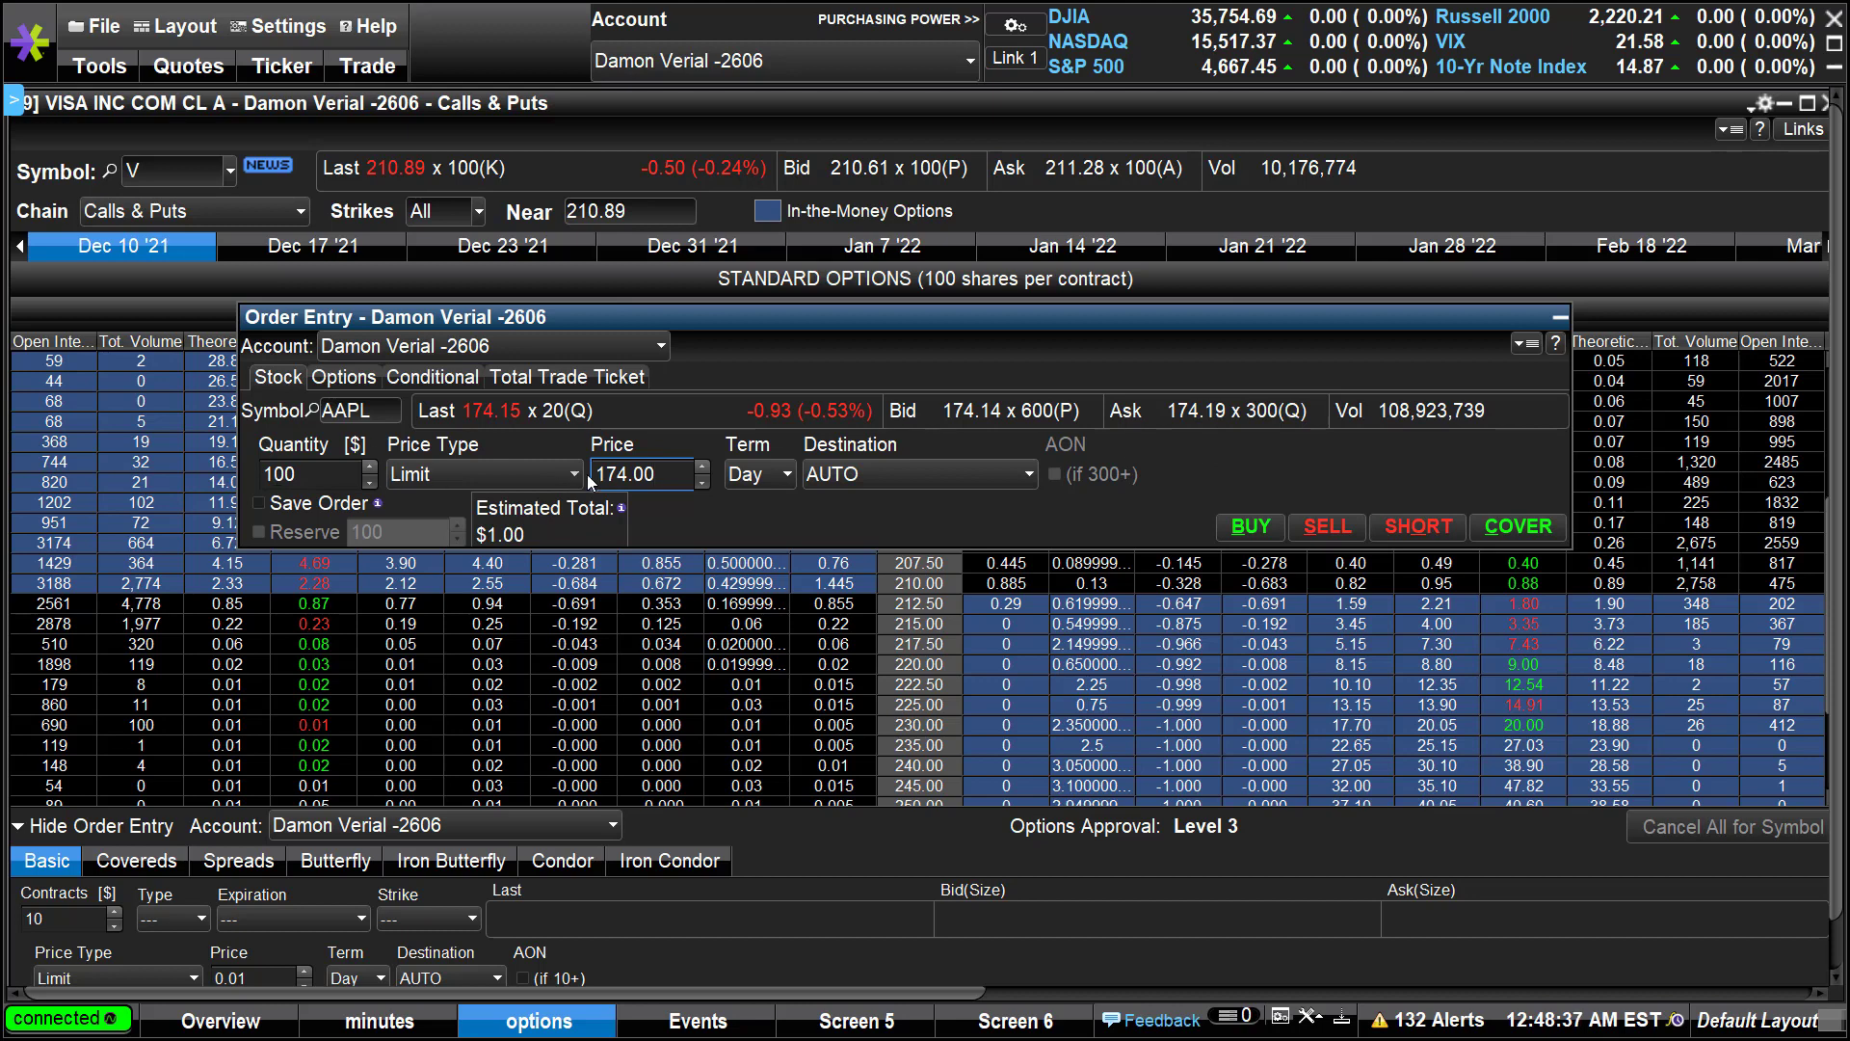
- Review the AAPL order's limit price, quantity and price type options
double_click(637, 472)
double_click(288, 474)
left_click(421, 477)
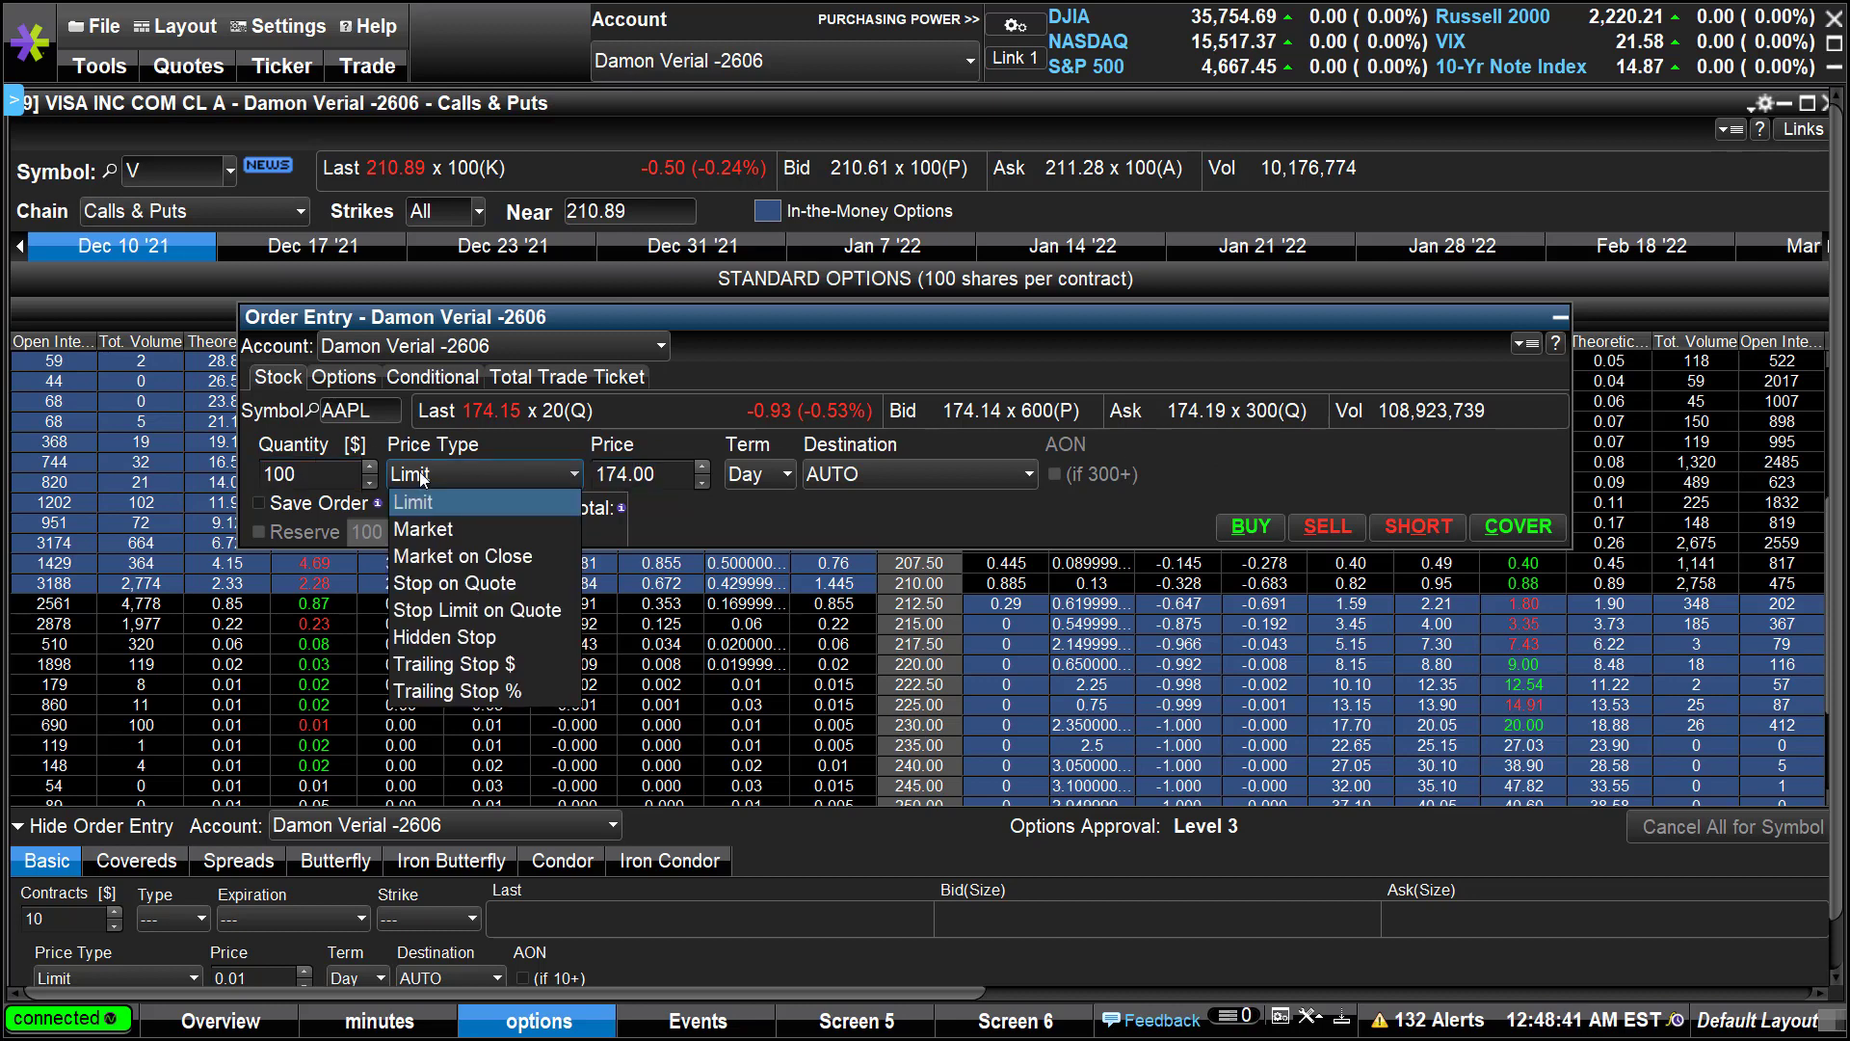
left_click(421, 477)
- Set the AAPL order's limit price to 173
double_click(640, 473)
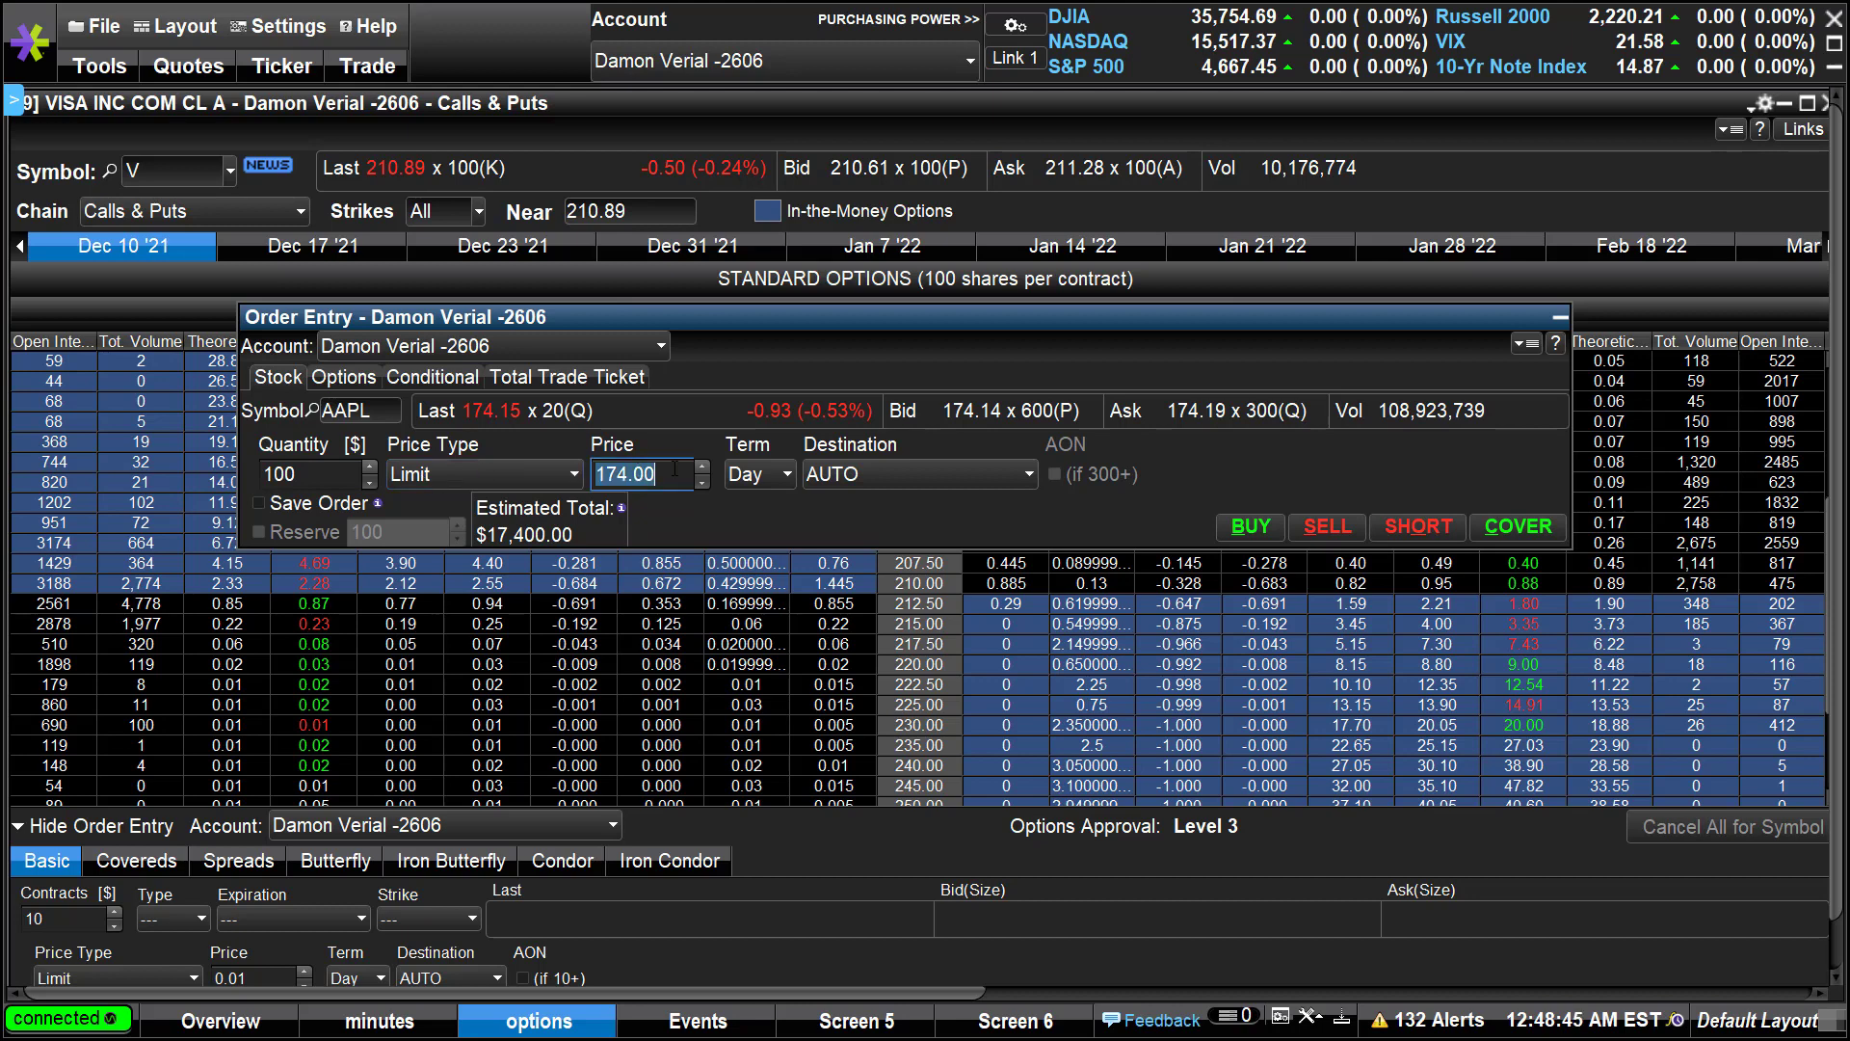
left_click(676, 474)
key("BackSpace")
key("BackSpace")
key("BackSpace")
key("BackSpace")
type("3")
- Switch to the E*TRADE website and set the SPY order to Sell with a quantity of 400
key("alt+Tab")
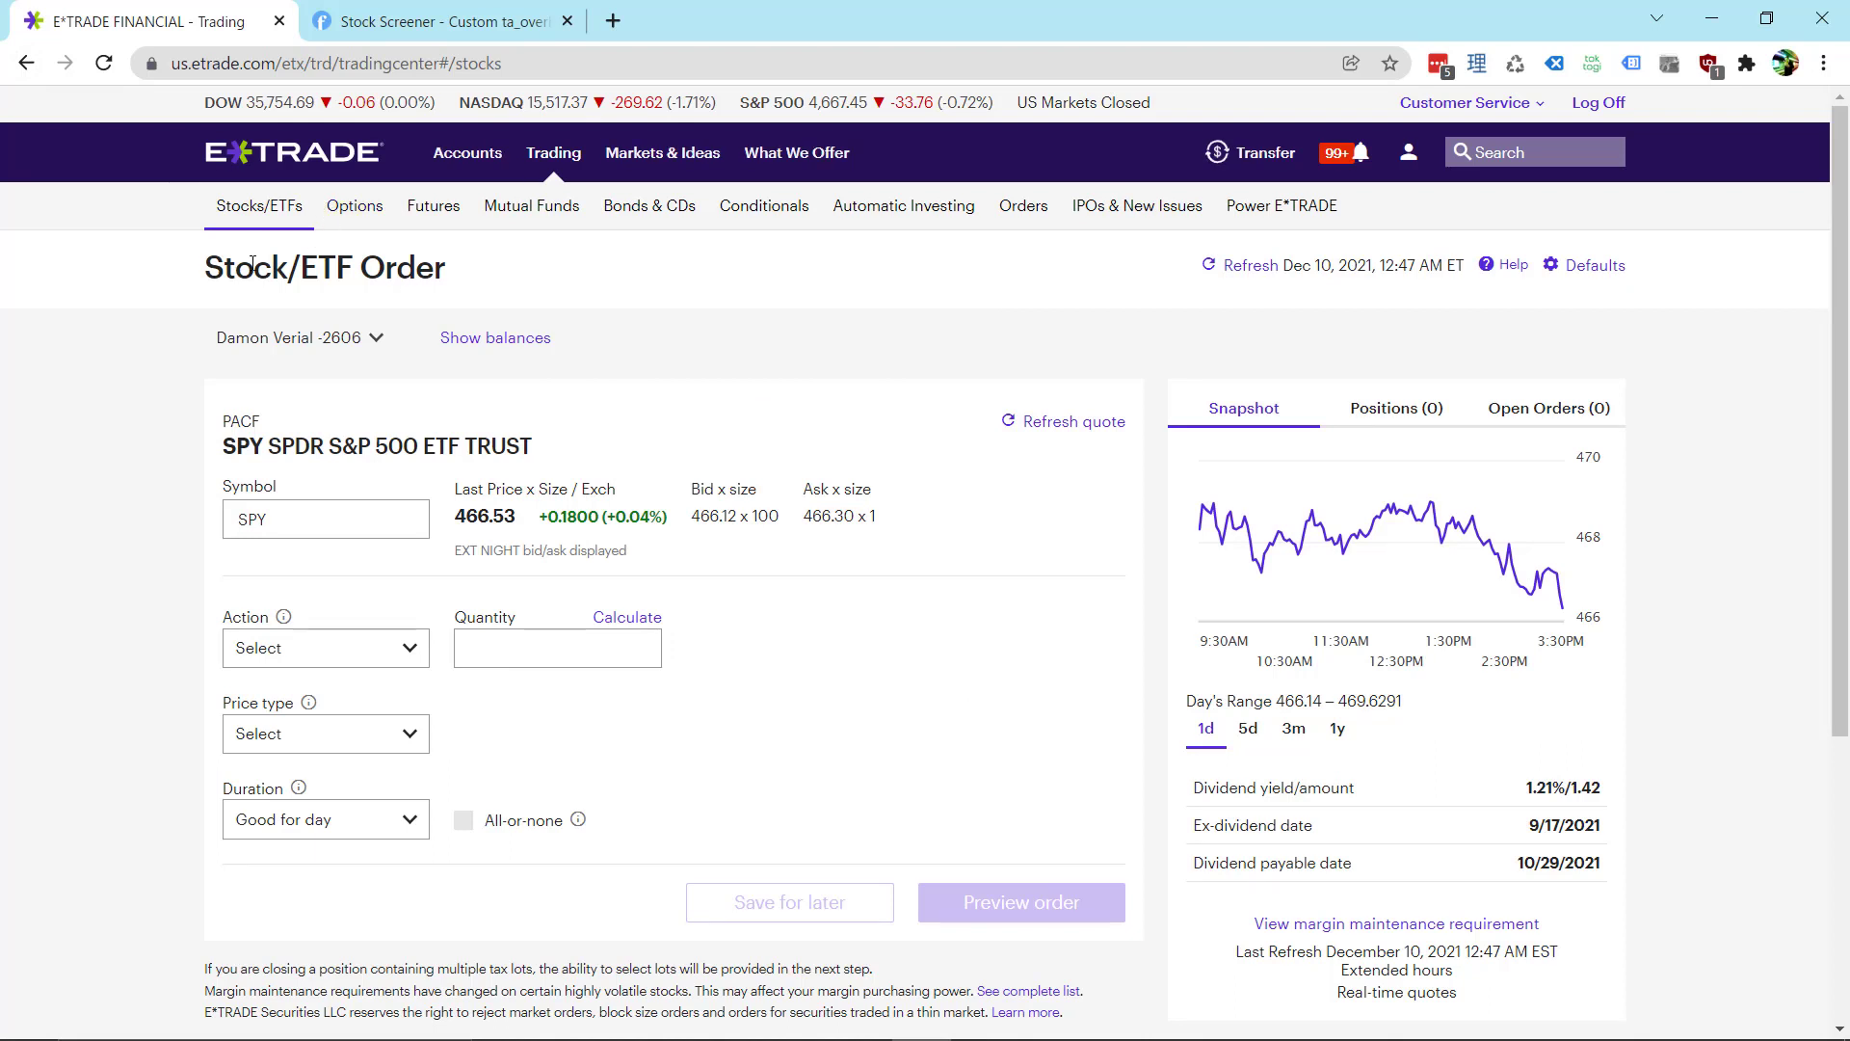
left_click(307, 525)
left_click(379, 647)
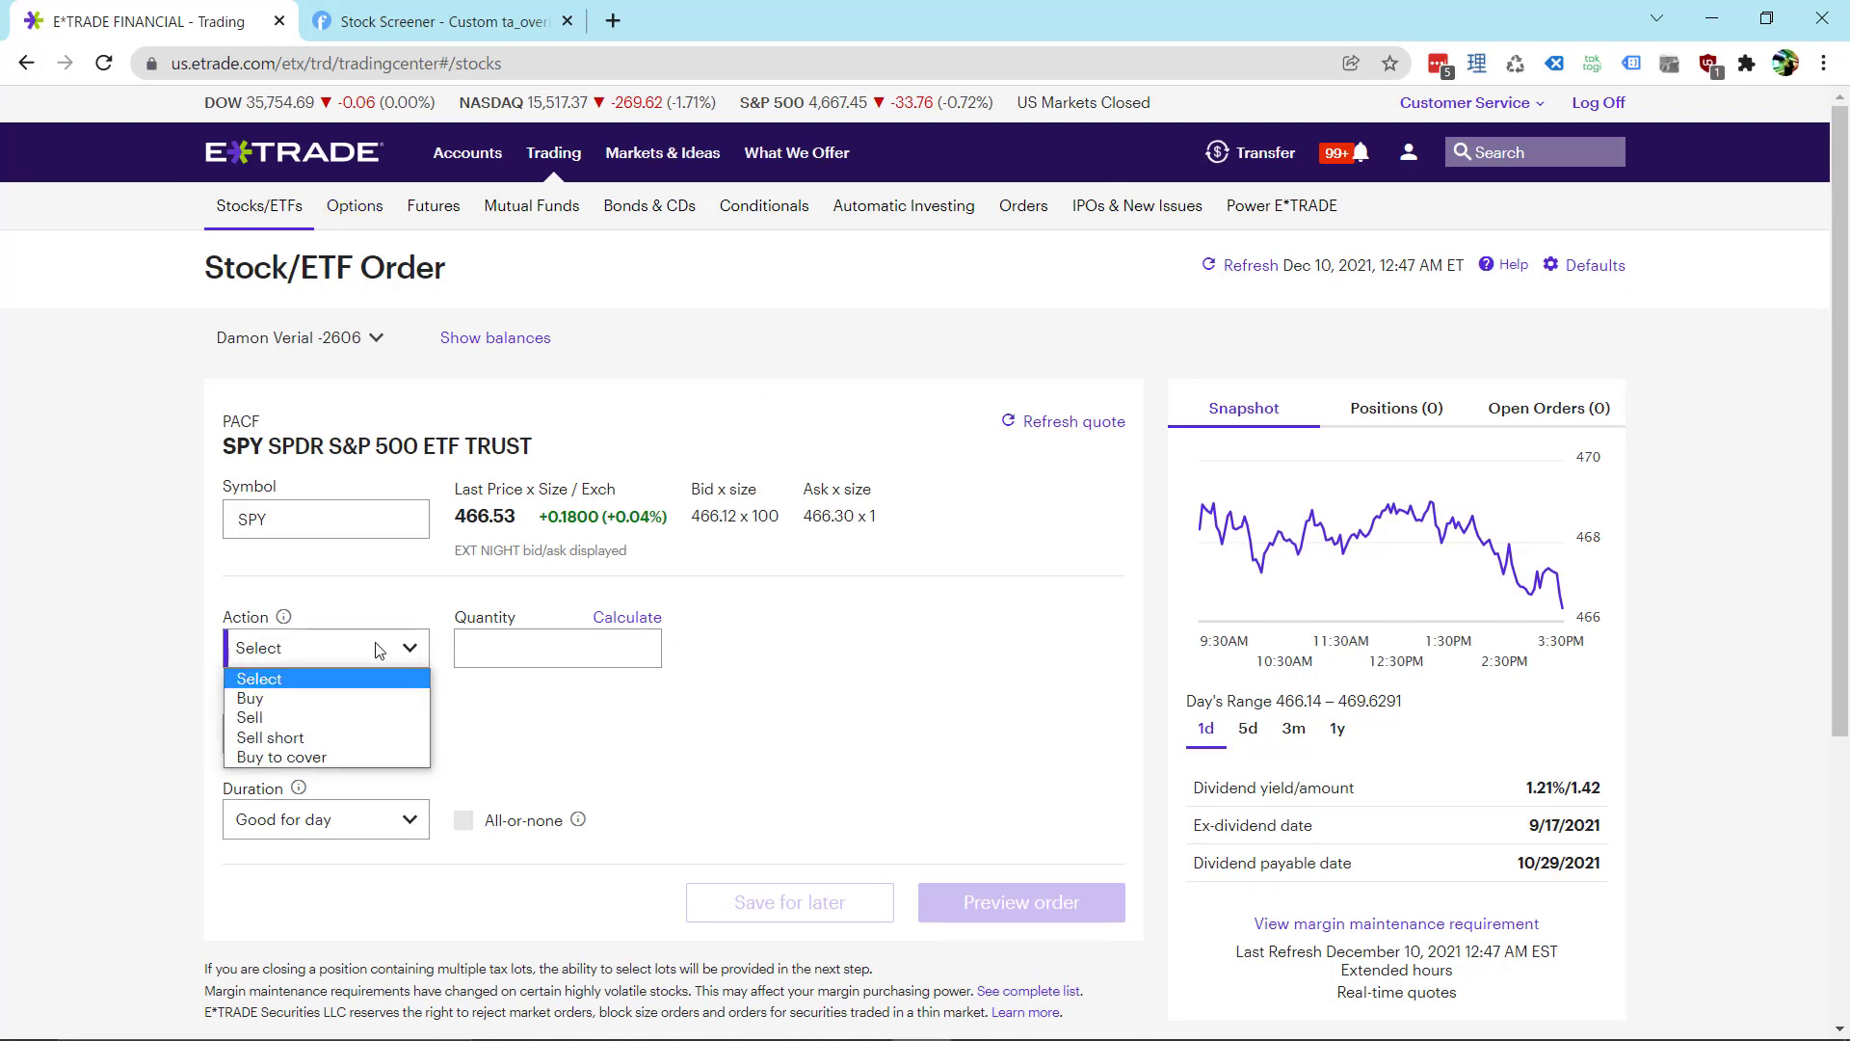
left_click(360, 710)
left_click(526, 640)
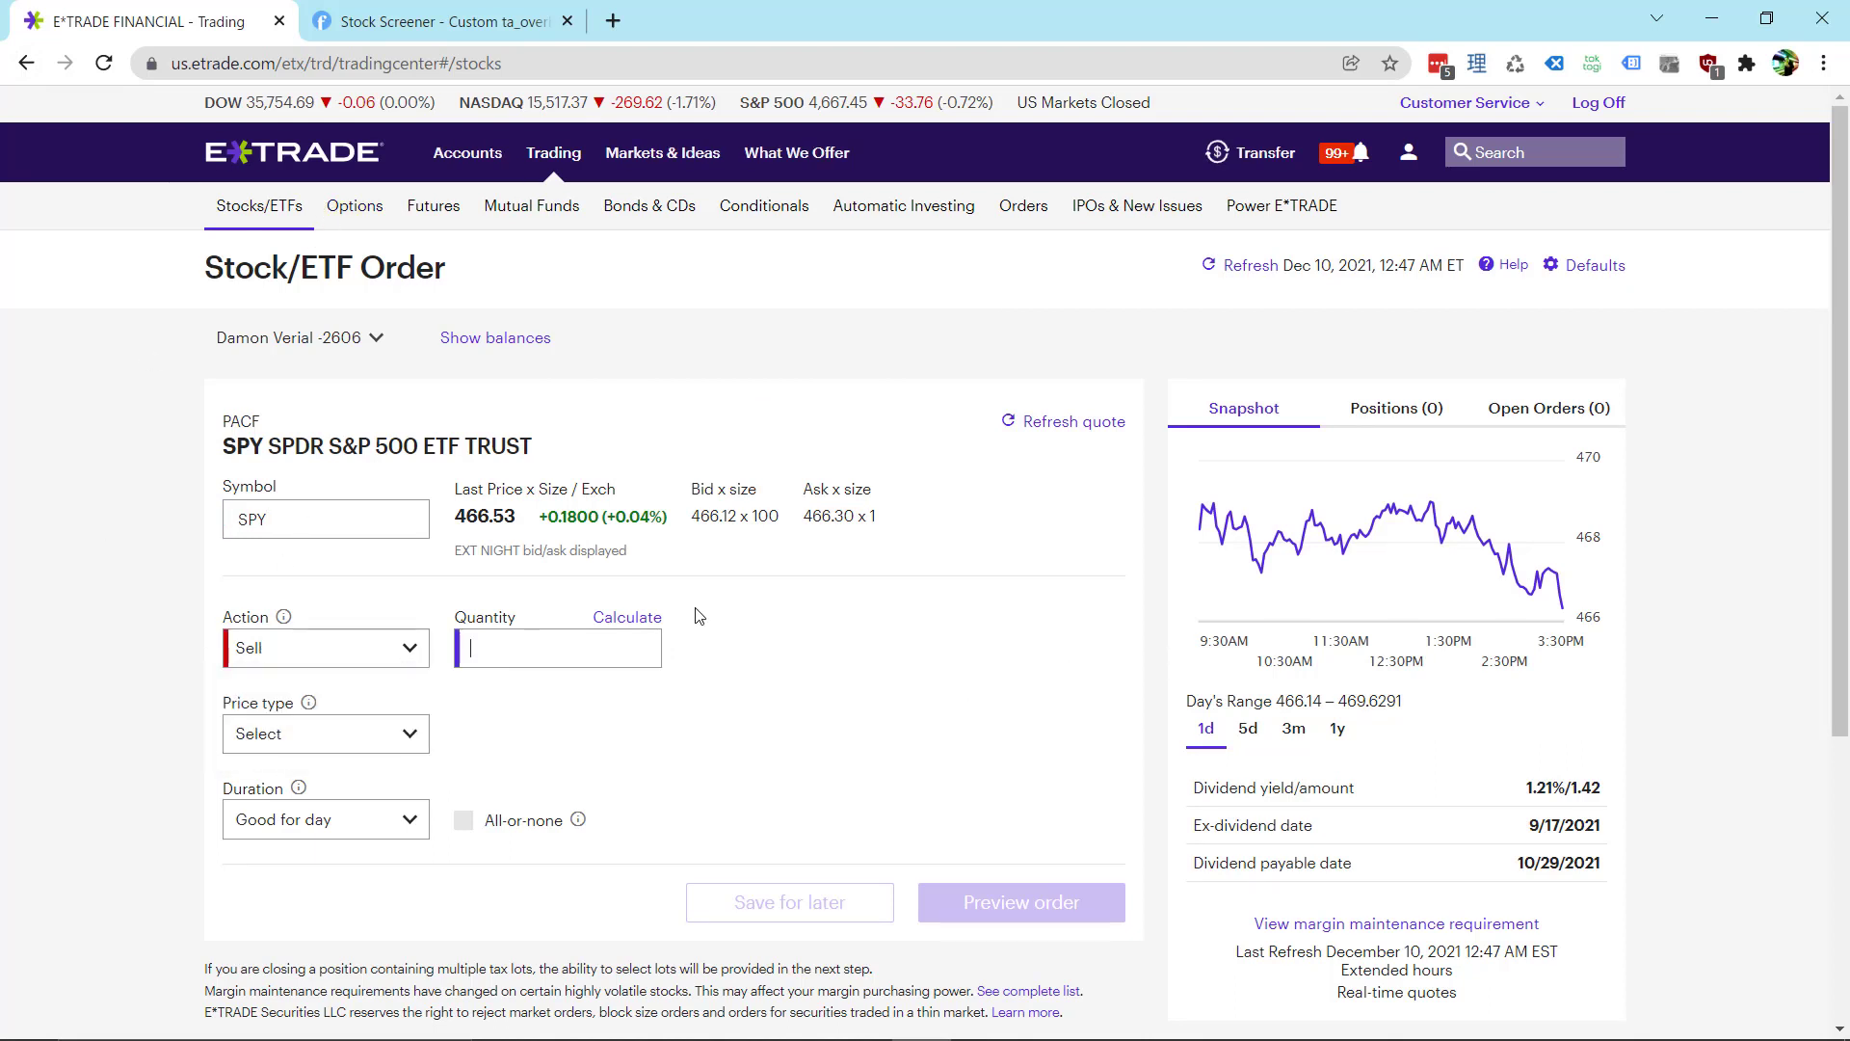
type("400")
- Alternate the SPY order's price type between Market and Limit, finishing on Limit
left_click(405, 738)
left_click(370, 784)
left_click(406, 738)
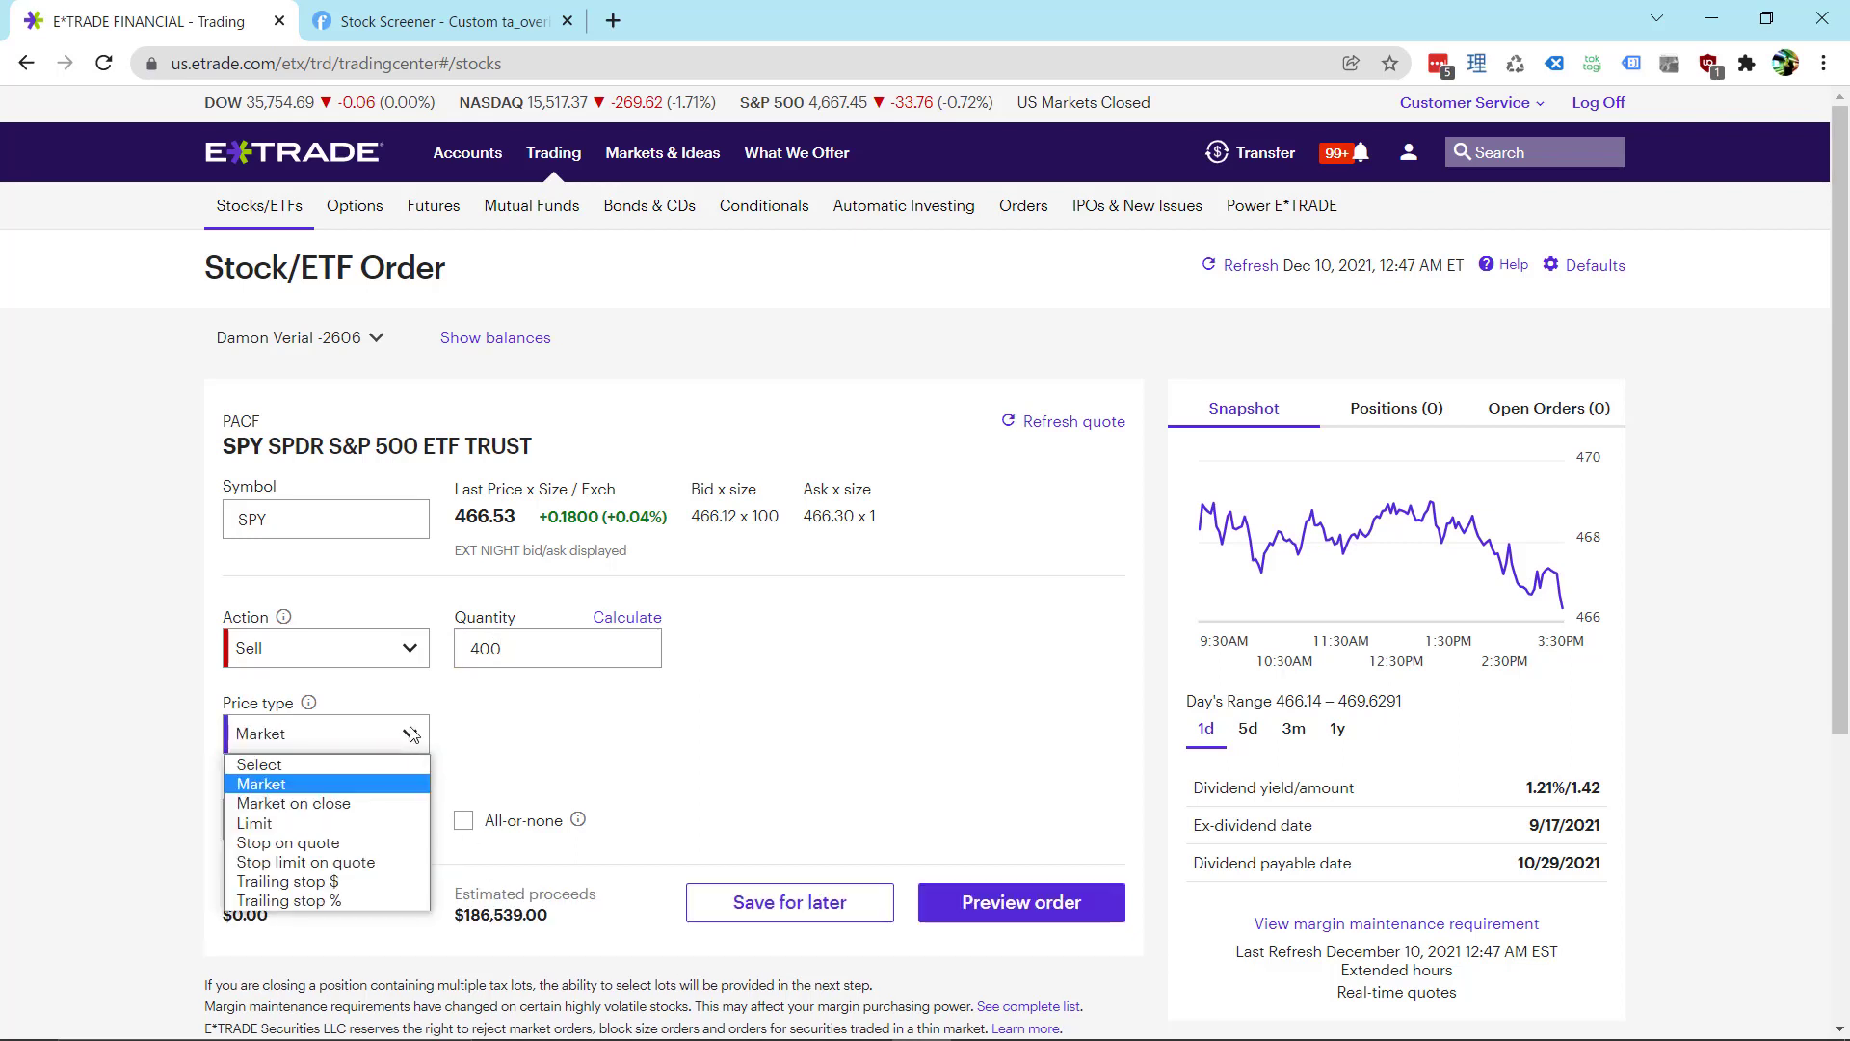
left_click(351, 821)
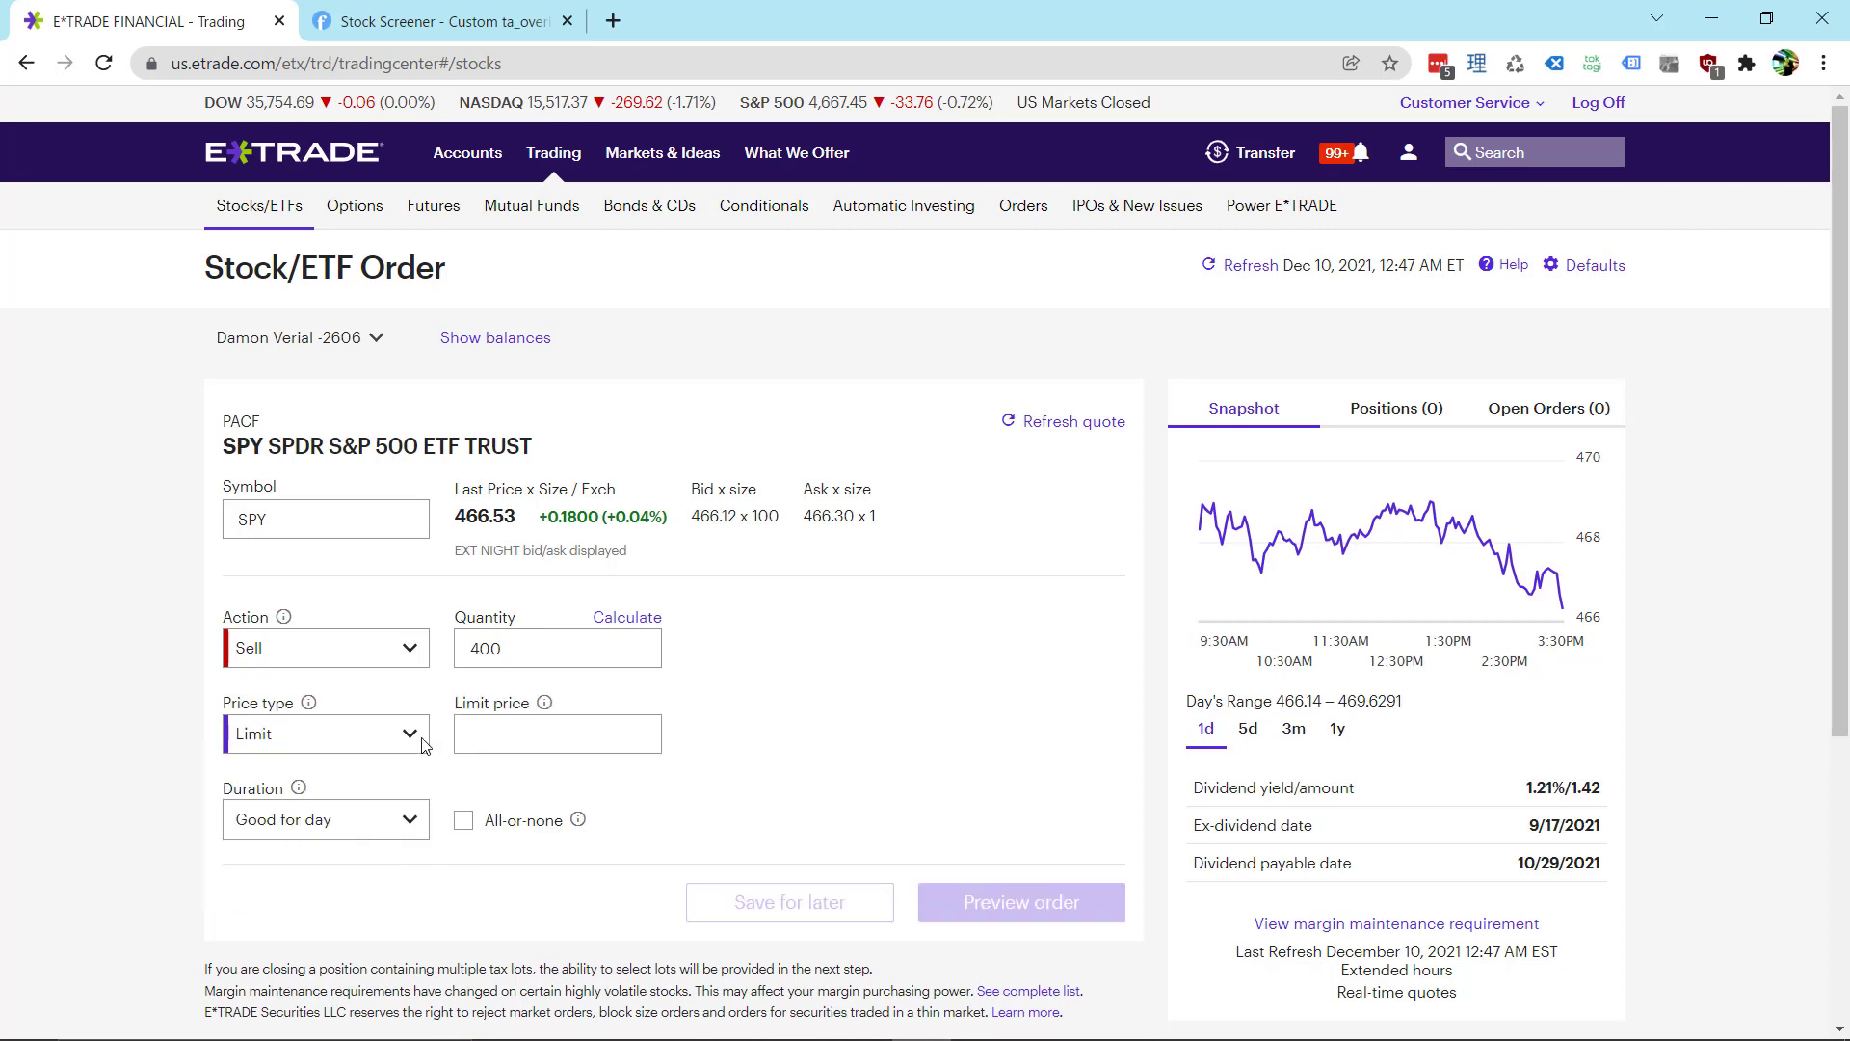
left_click(425, 746)
left_click(318, 786)
left_click(386, 744)
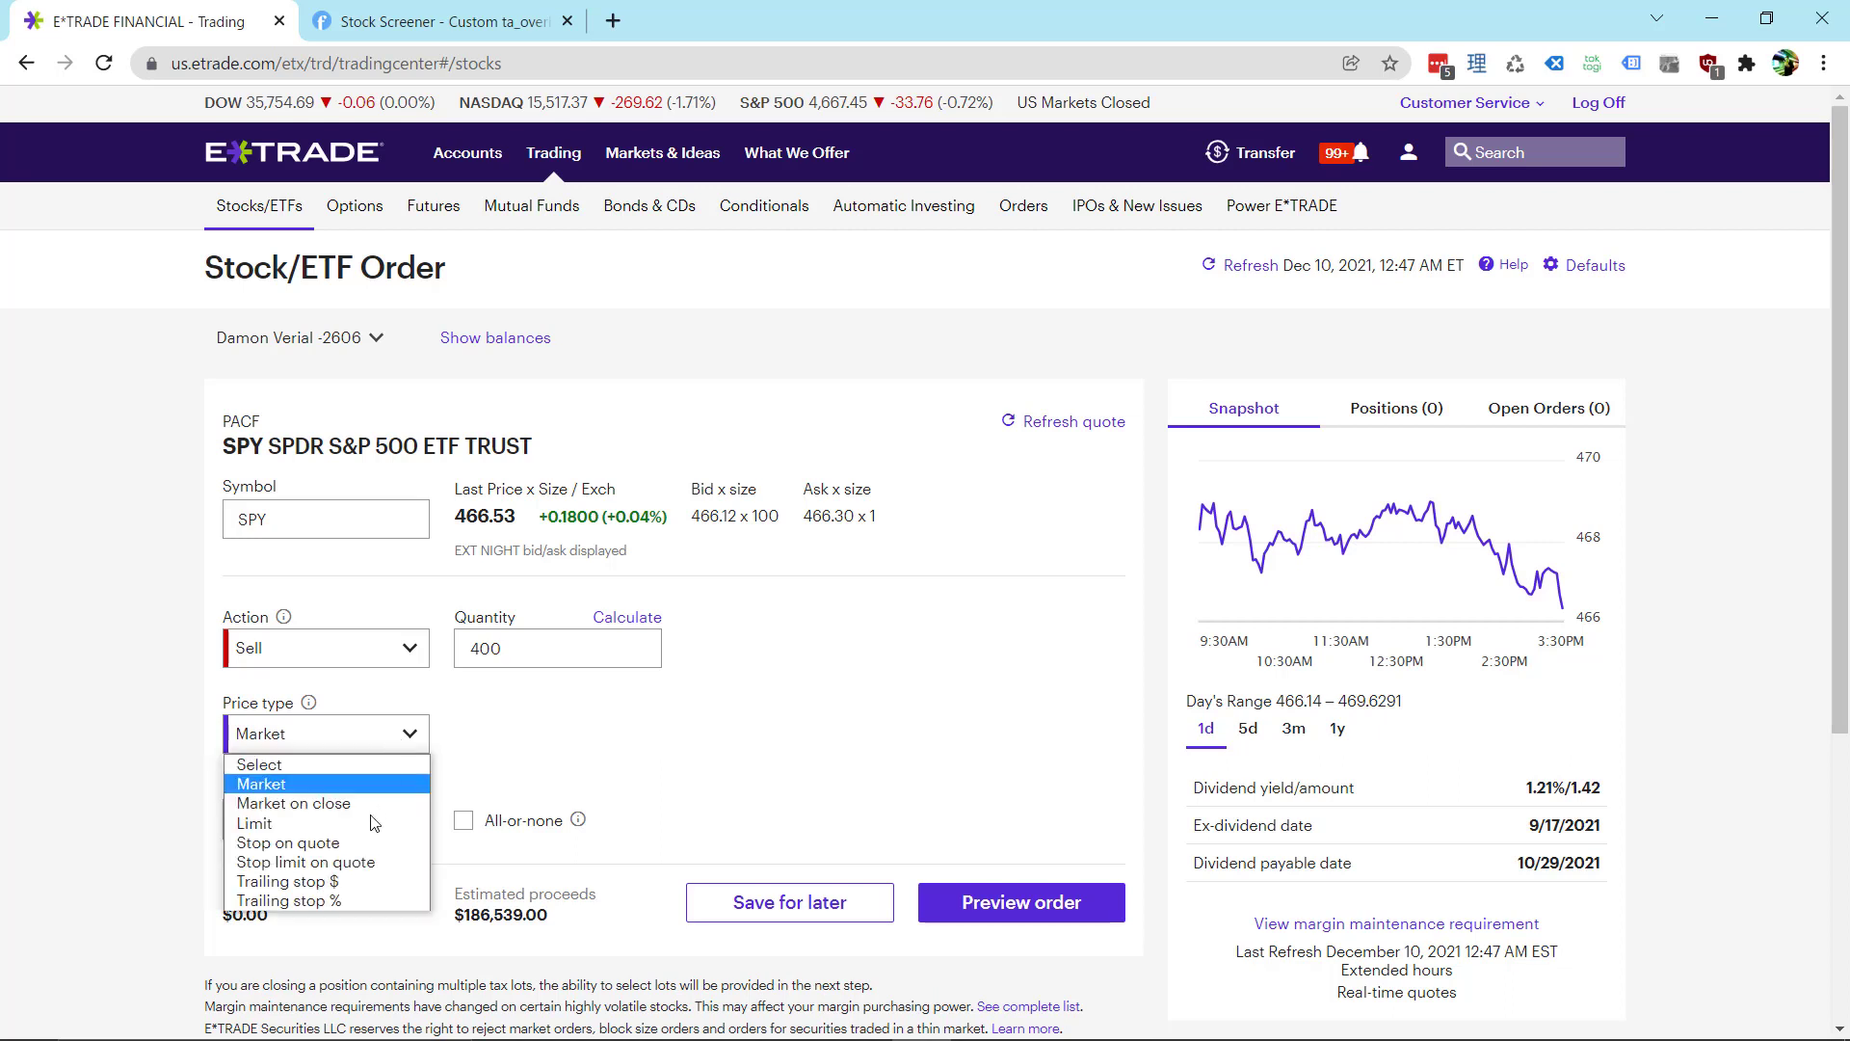
left_click(374, 823)
- Check SPY's bid and ask prices as references for the sell order's limit price
left_click(559, 747)
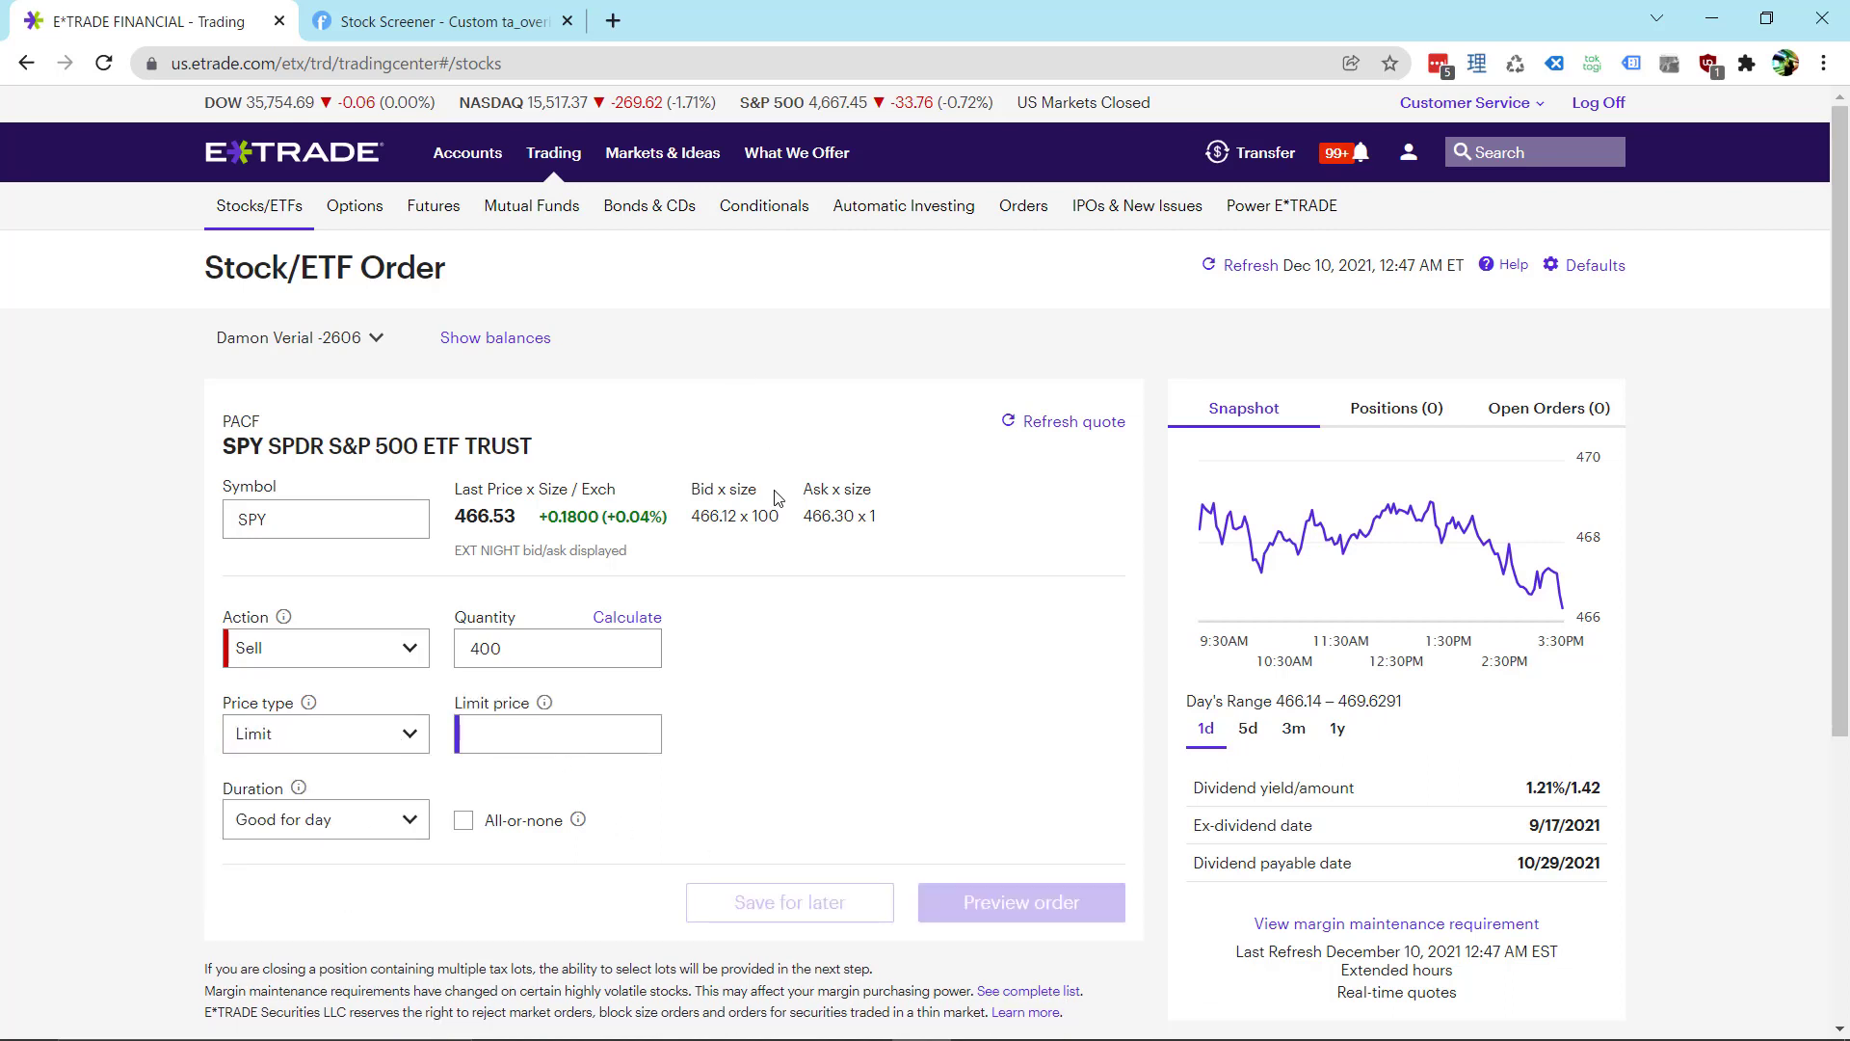
double_click(709, 519)
left_click(833, 506)
double_click(831, 516)
- Enter a limit price of 466.30 for the SPY sell order, and lower it to 466.29
left_click(622, 725)
type("466.30")
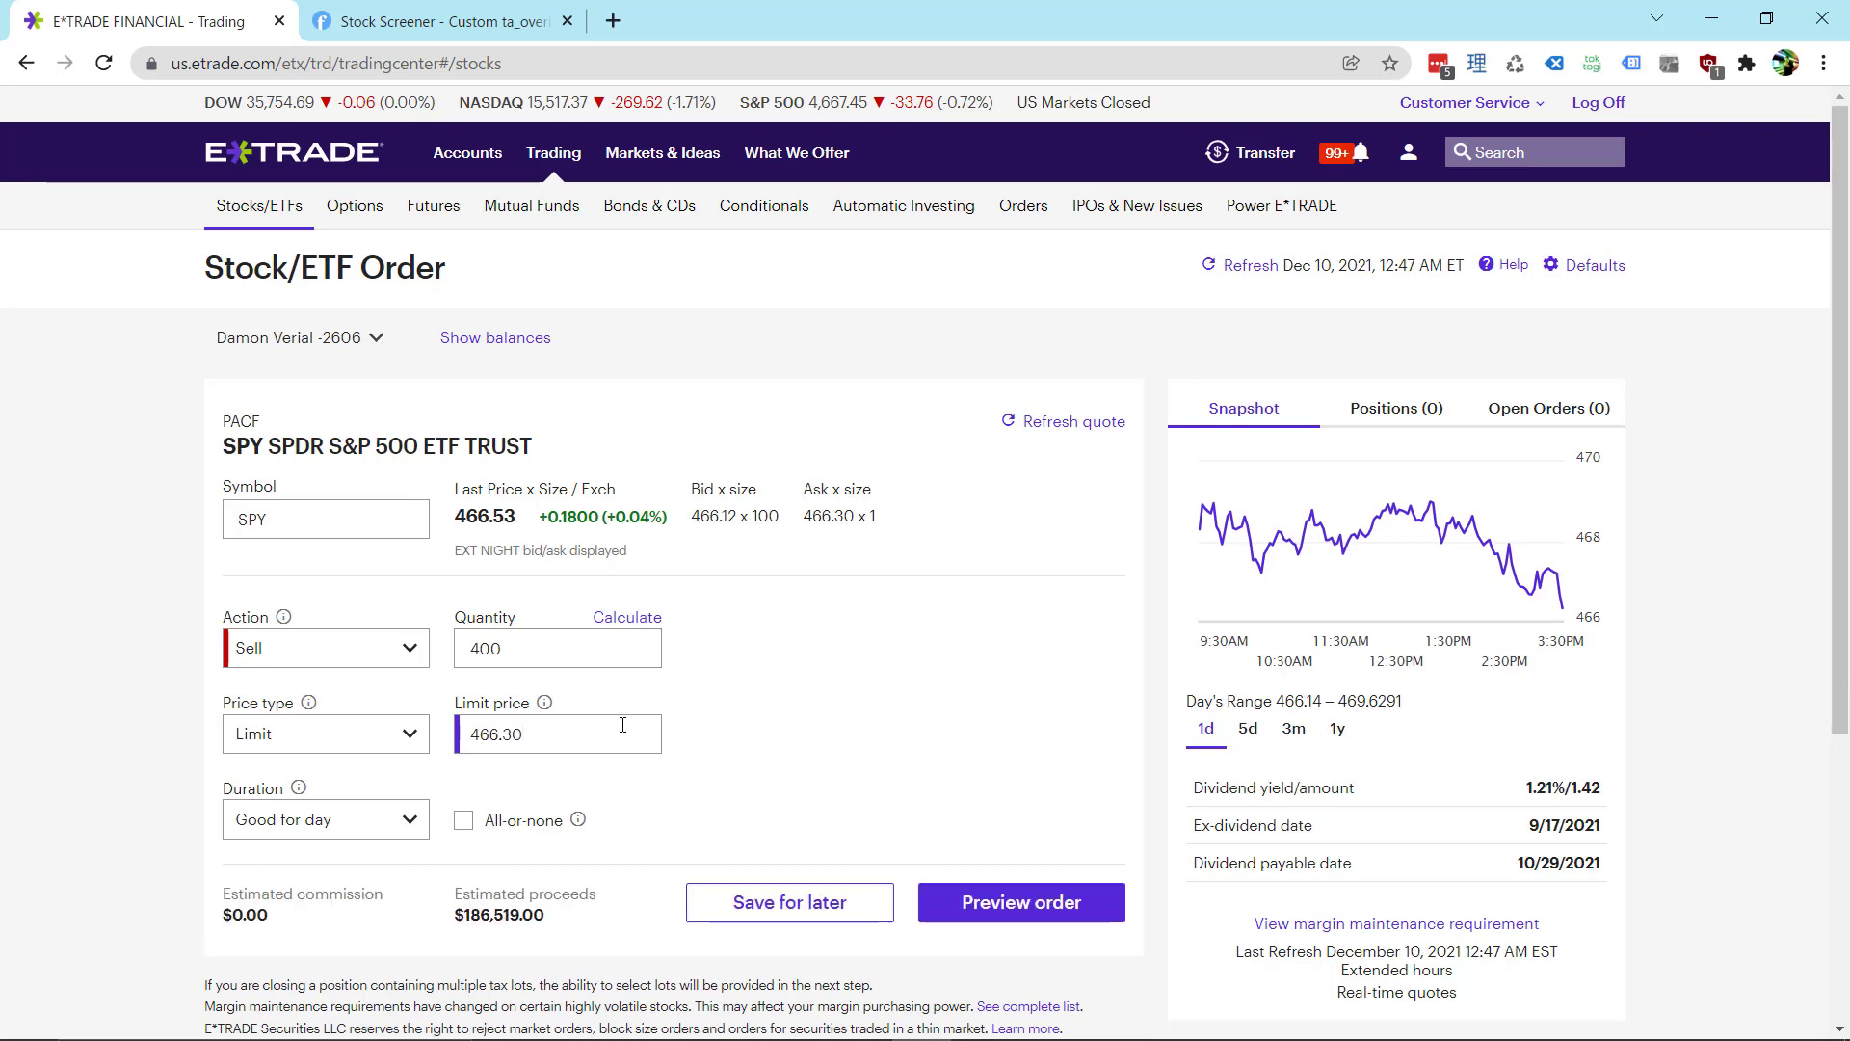
key("BackSpace")
key("BackSpace")
type("29")
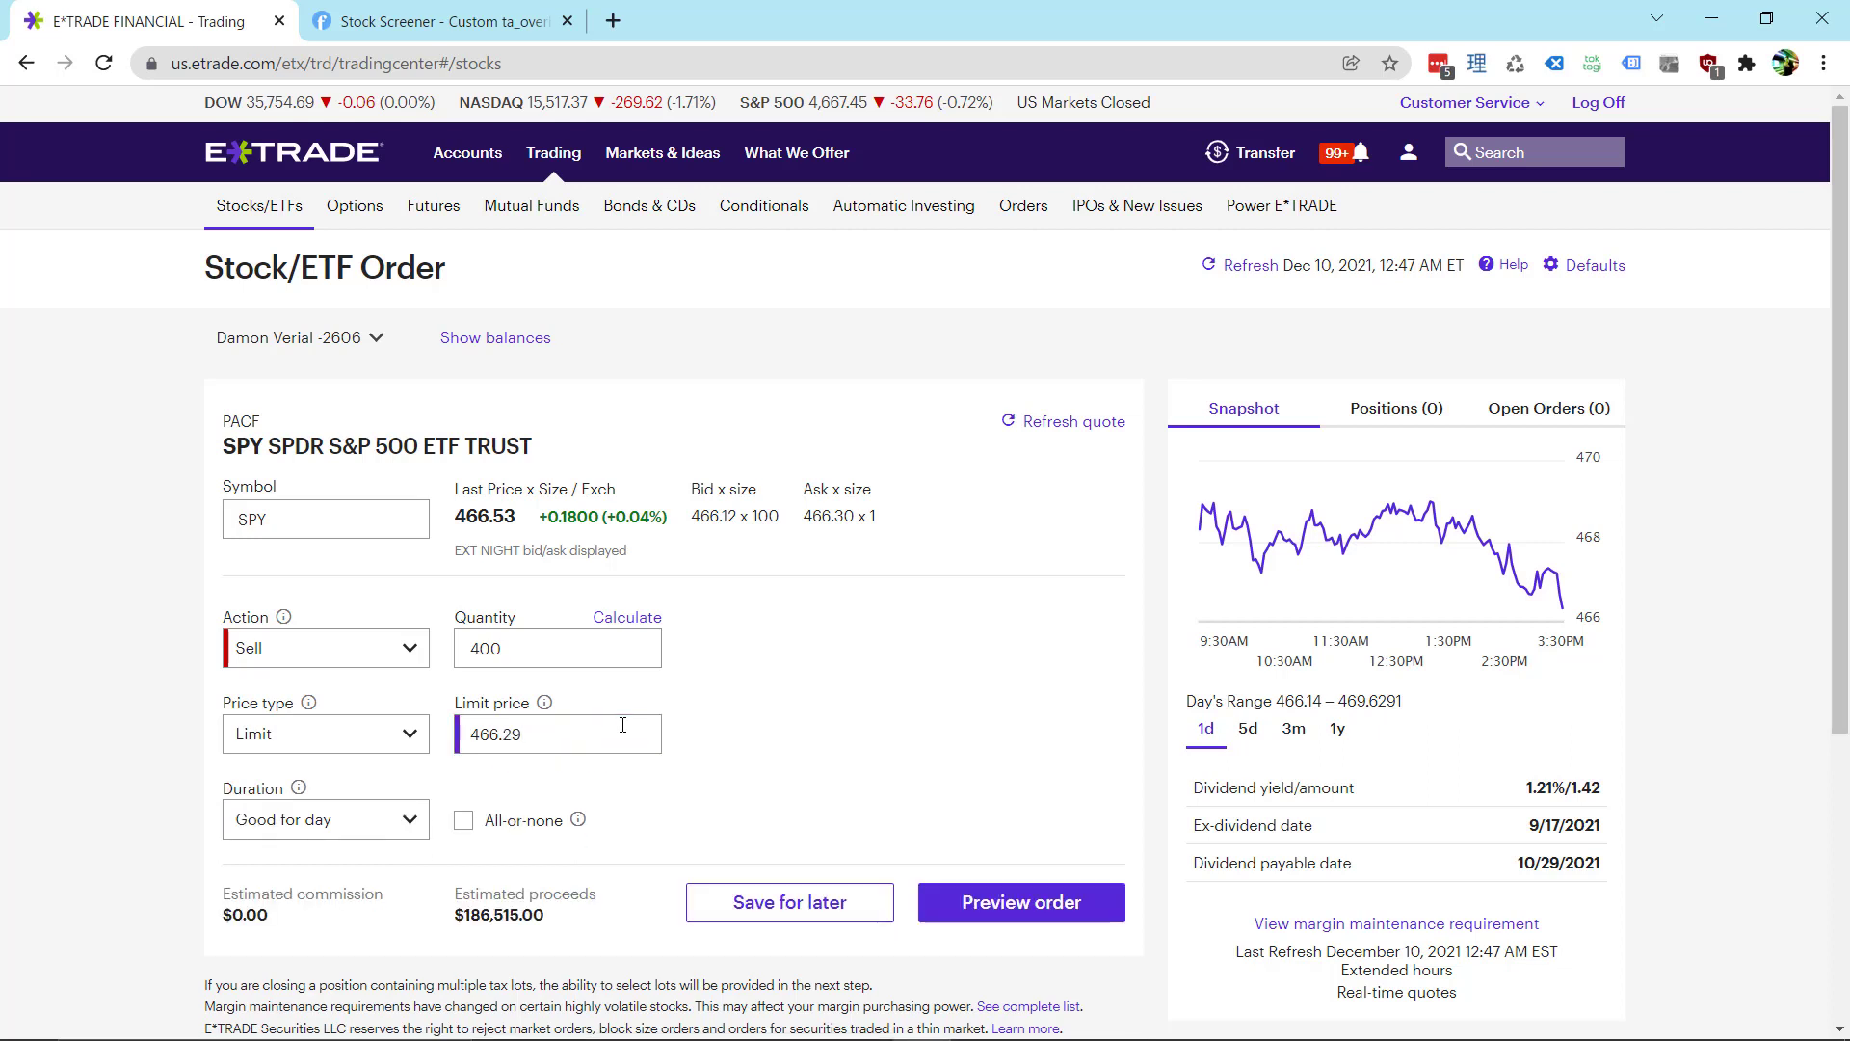
- Switch to the E*TRADE desktop platform and look over the AAPL order's price type choices
key("alt+Tab")
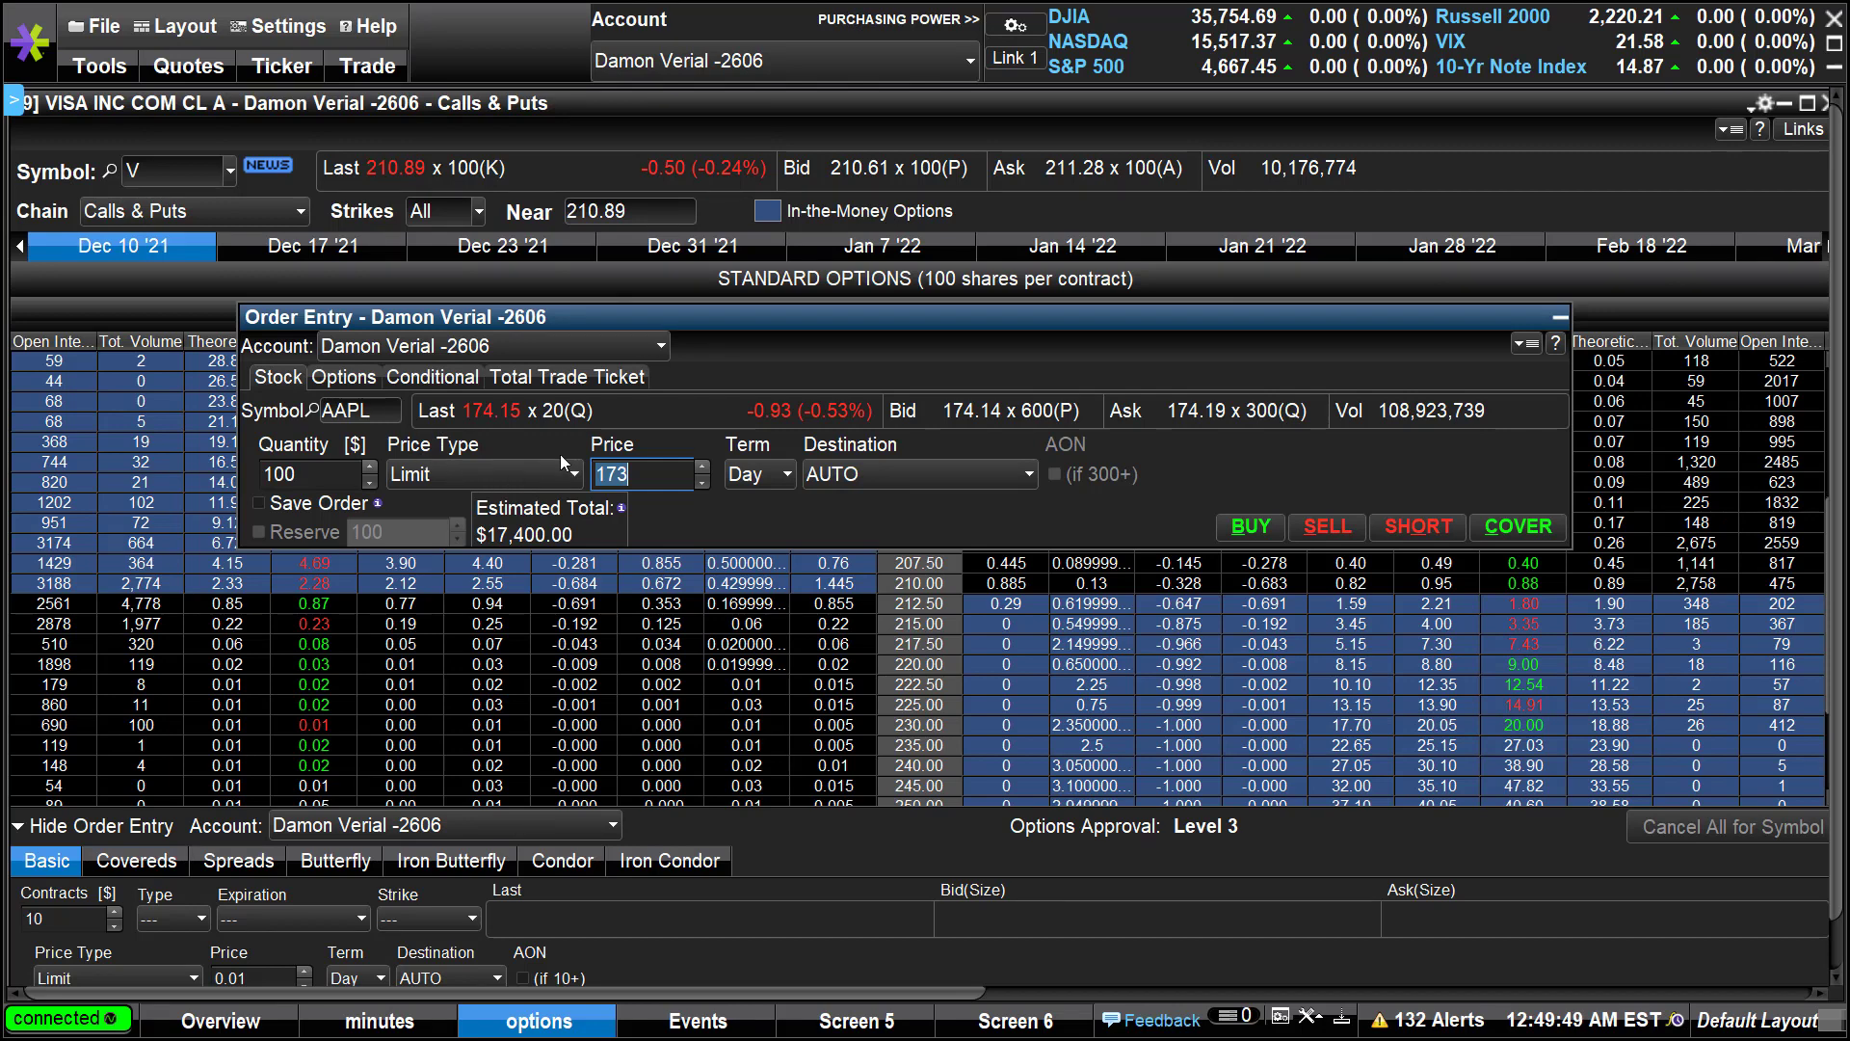
left_click(506, 478)
left_click(507, 478)
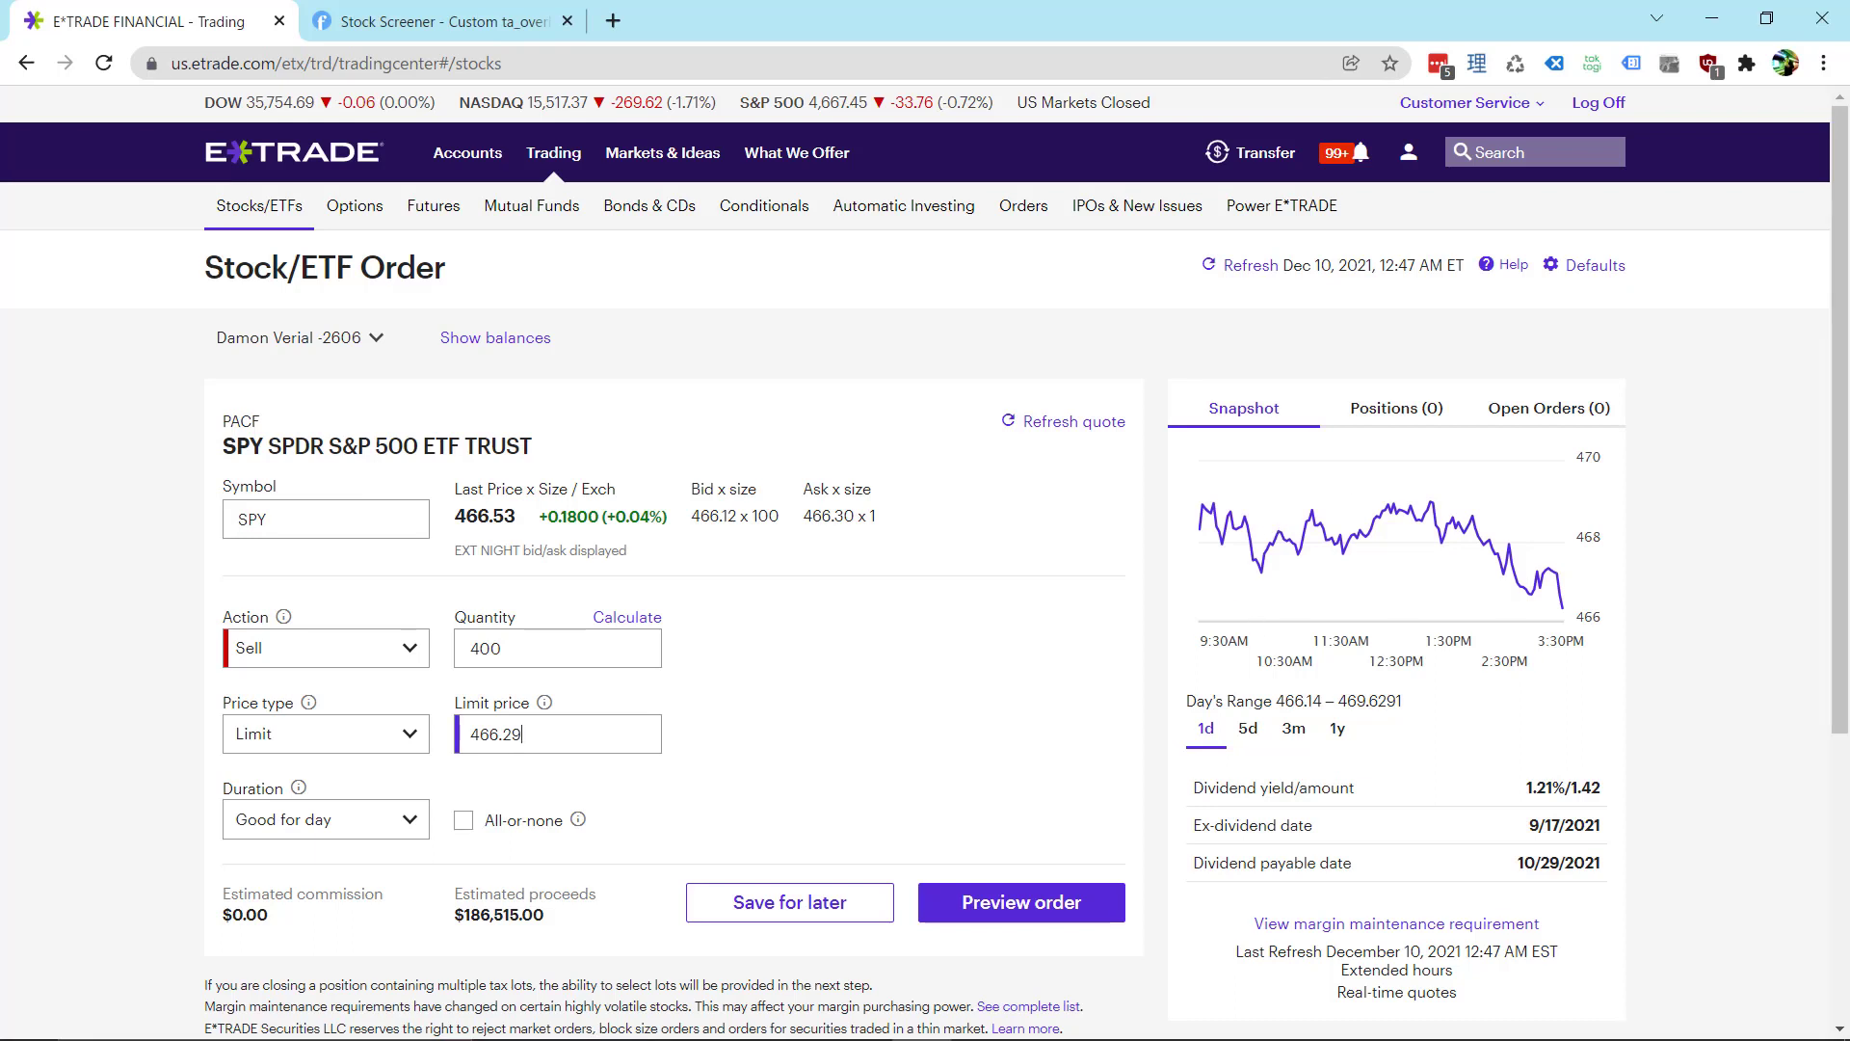
mouse_move(923, 1032)
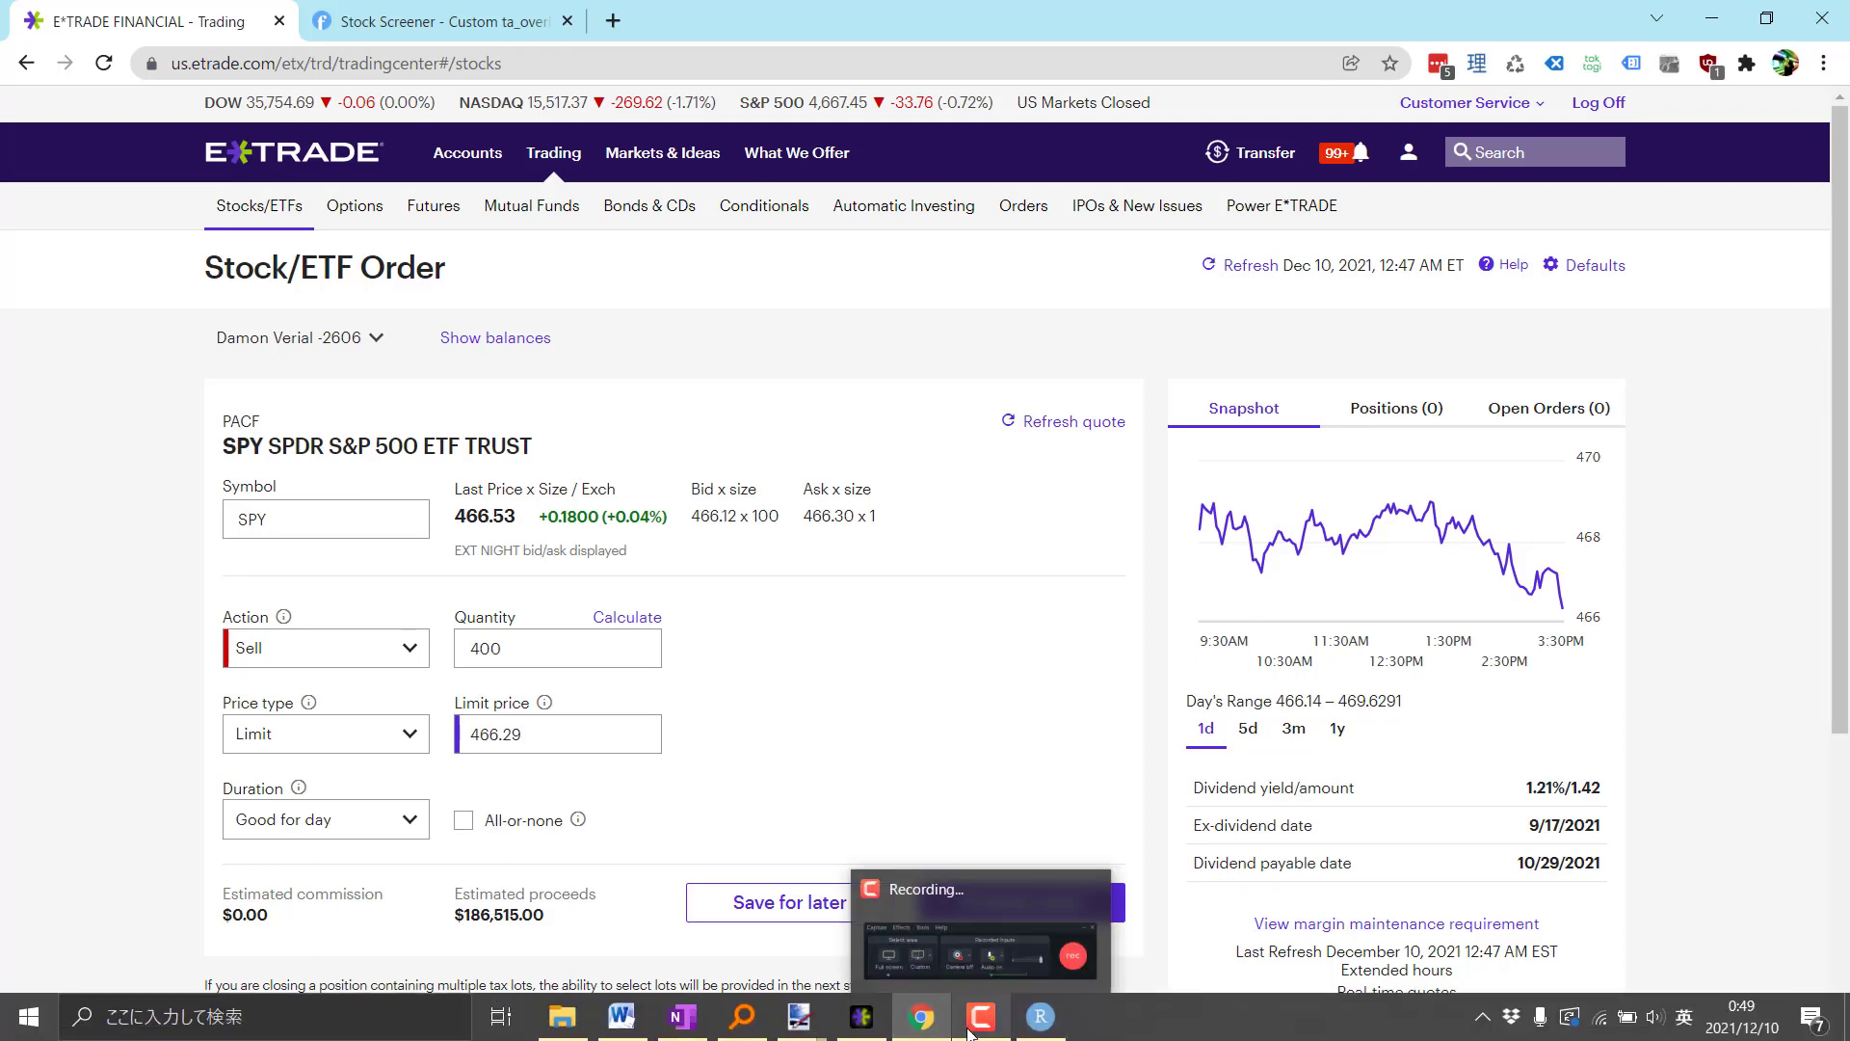
left_click(975, 1023)
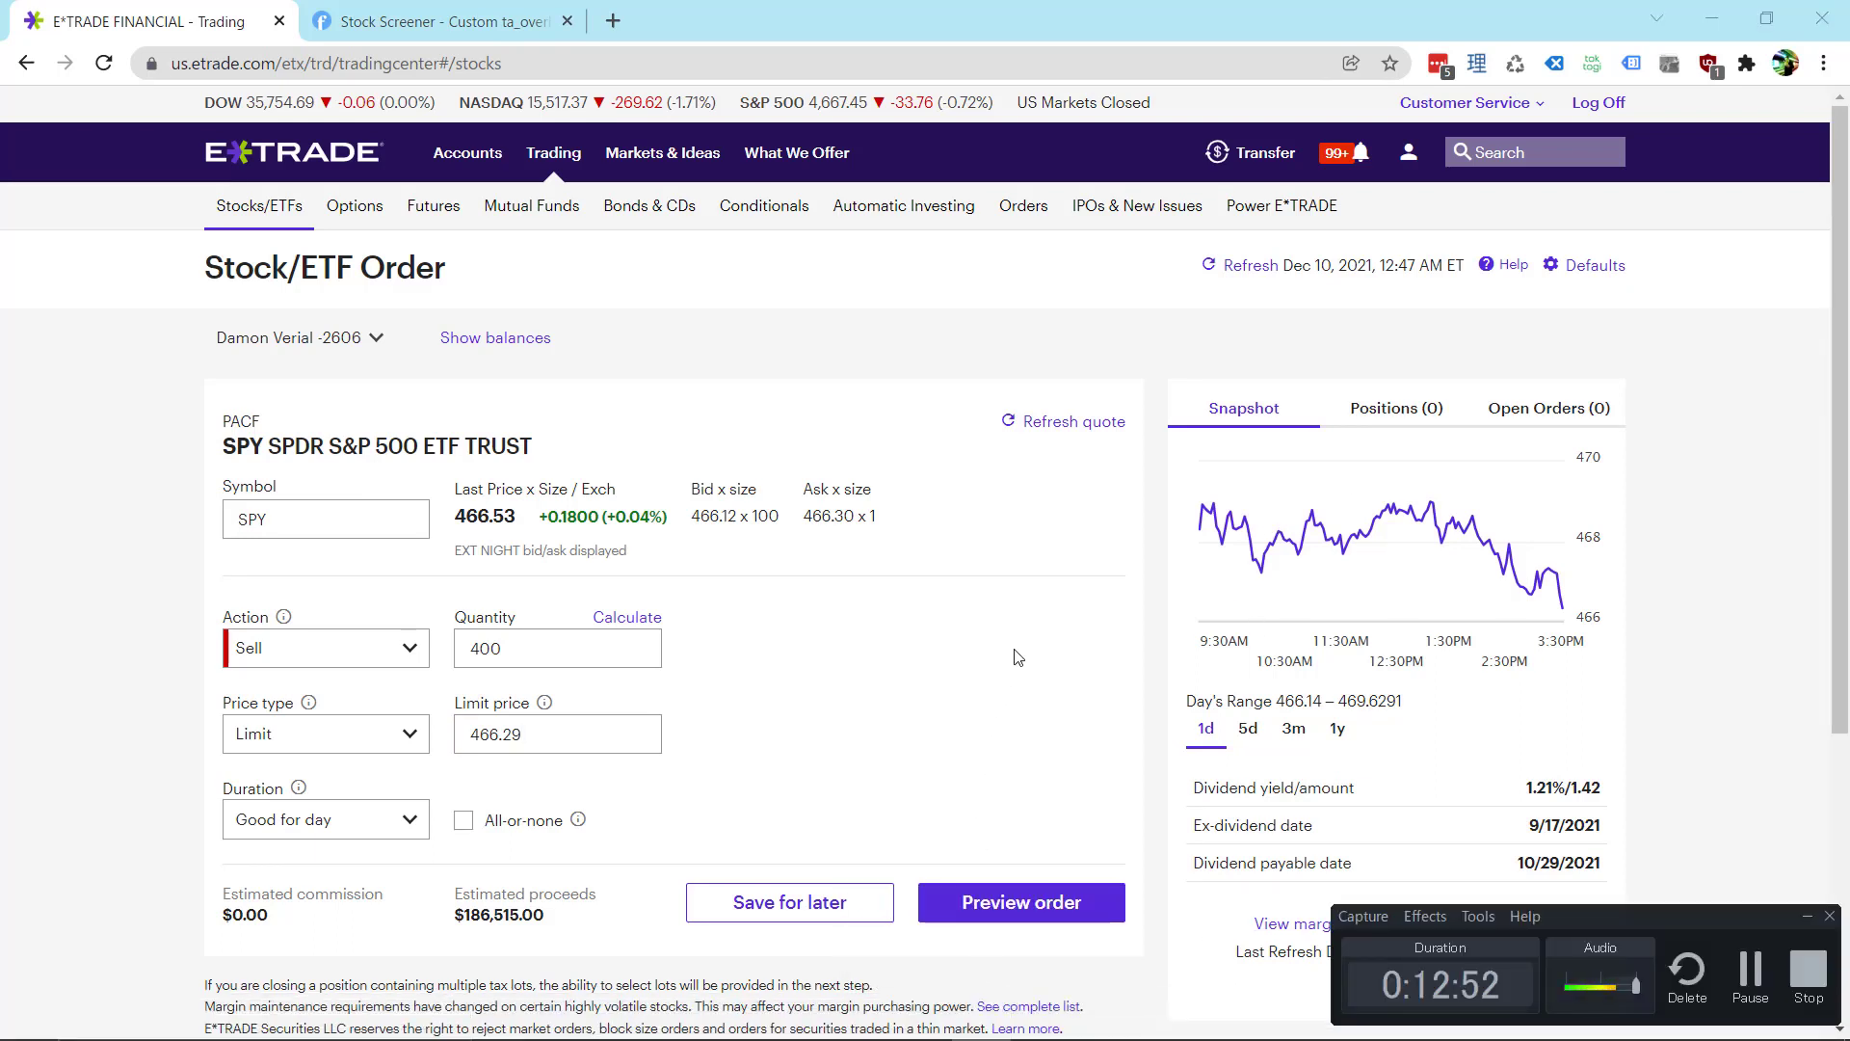